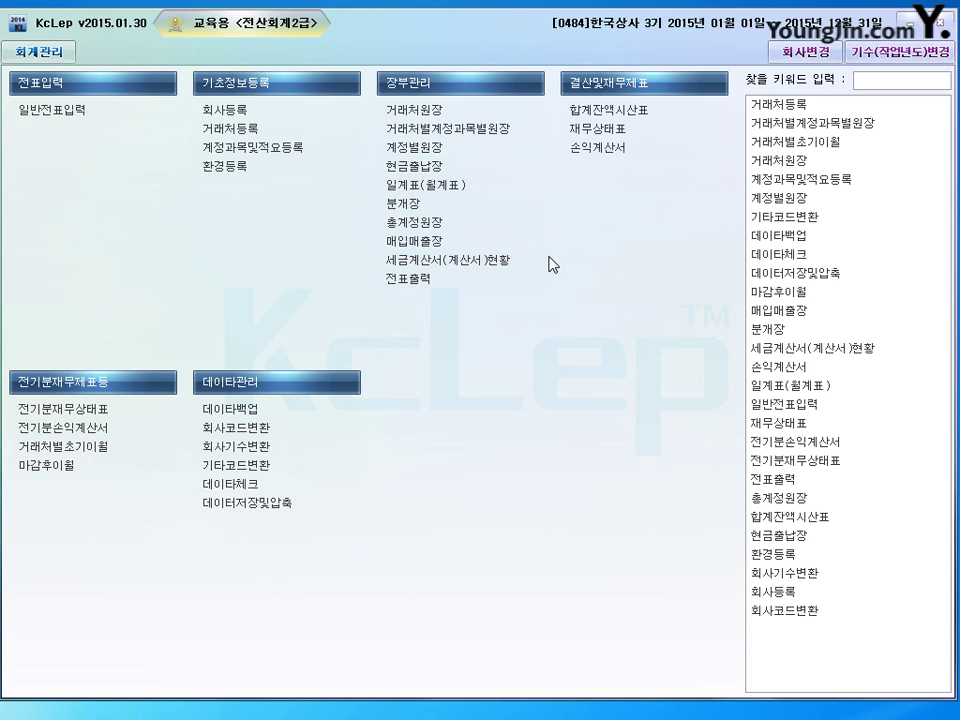
Step: Open the 회사등록 record for company 0484 한국상사 at its business registration number field
left_click(397, 110)
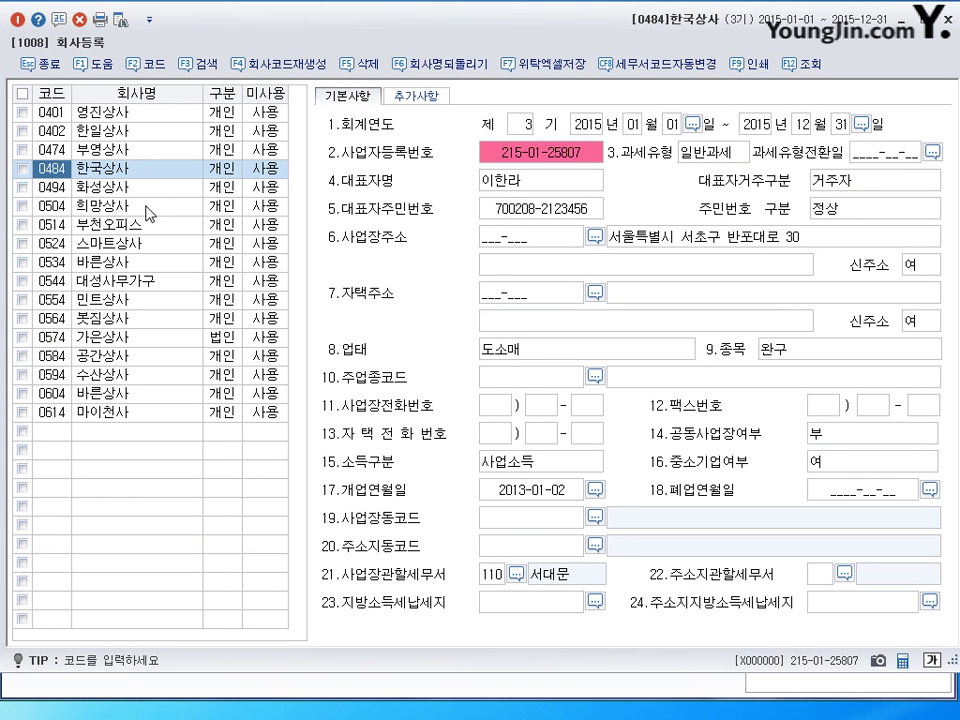
left_click(106, 171)
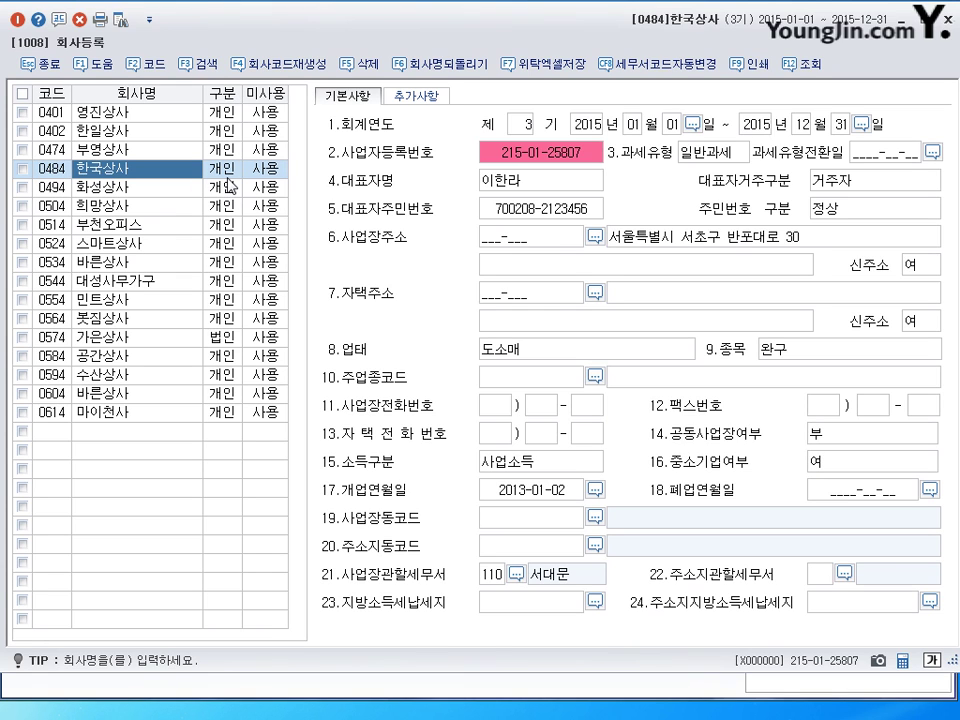
left_click(510, 154)
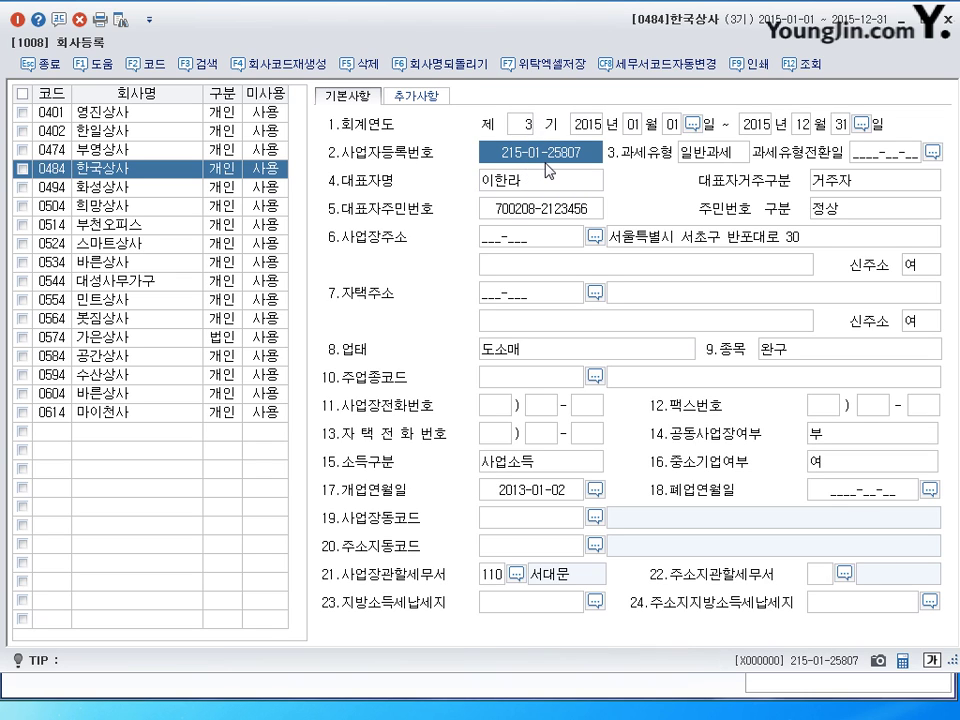
Step: Retype the corrected business registration number, keeping 일반과세, and review the start date, address, 도소매 and 완구
left_click(548, 170)
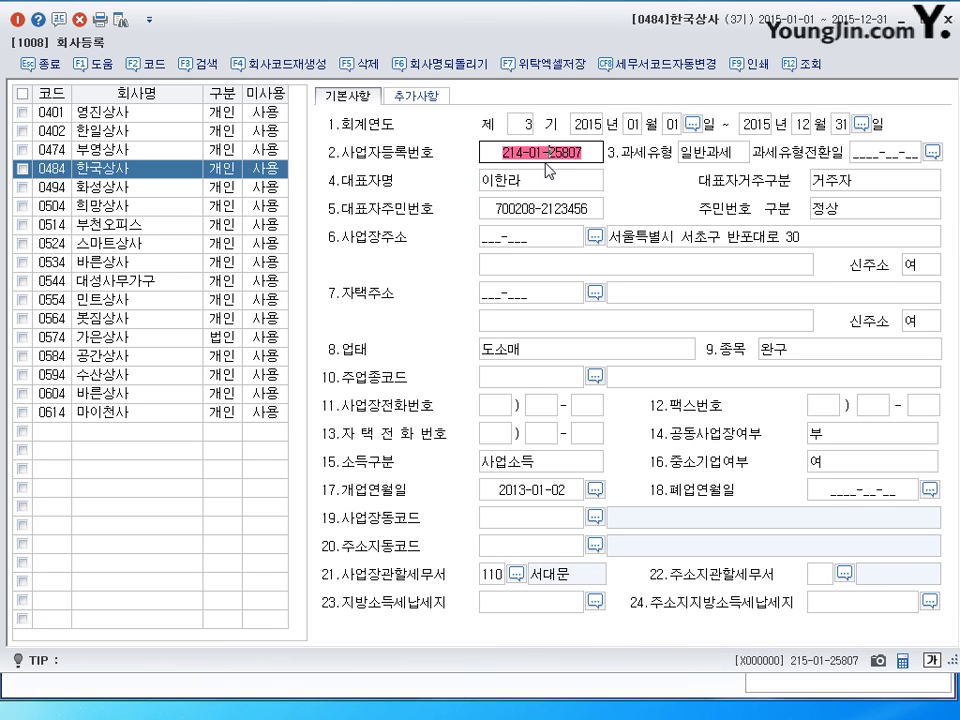
key("Return")
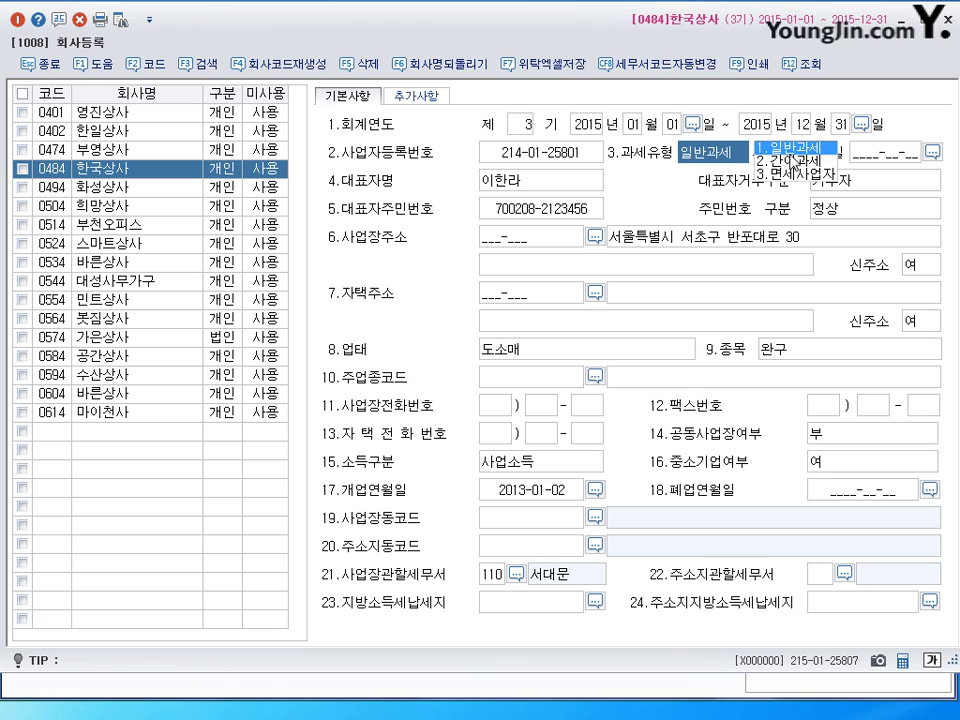
key("Return")
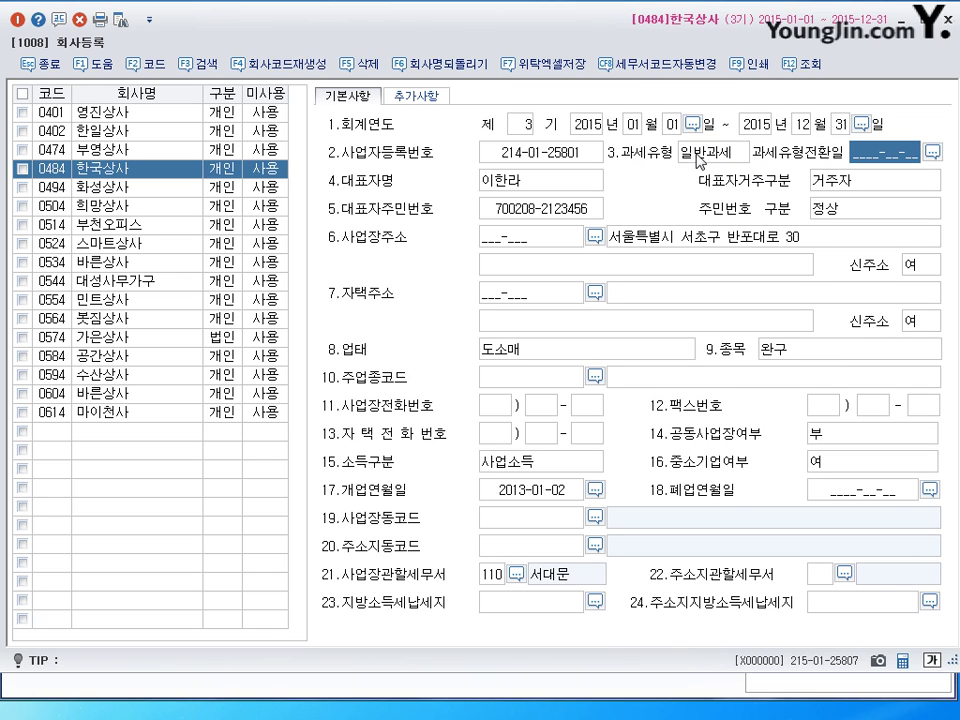
key("Return")
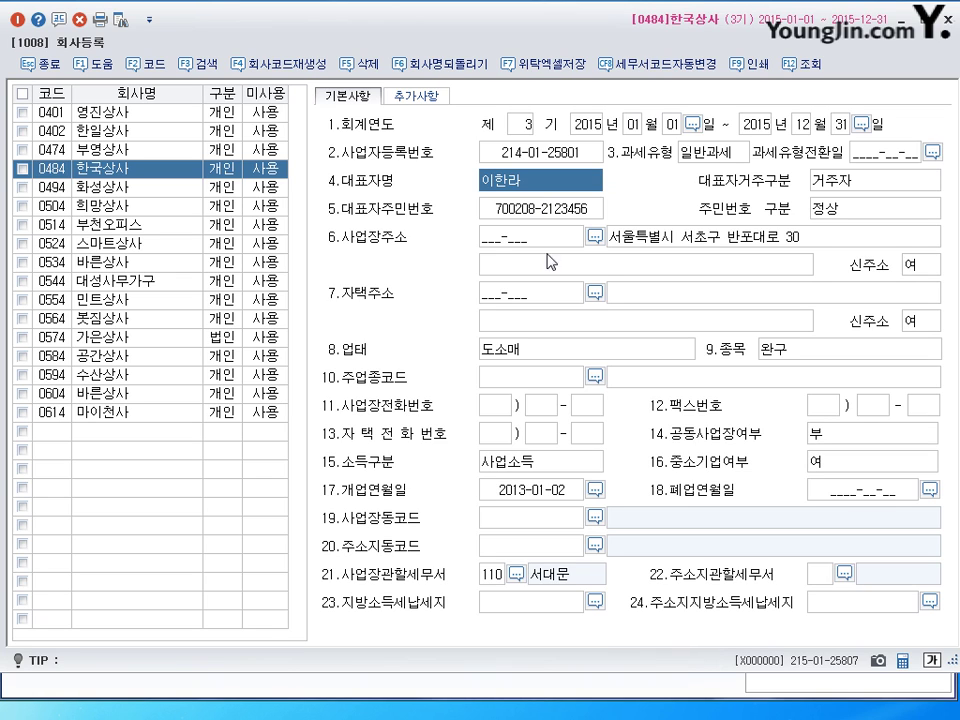
left_click(521, 491)
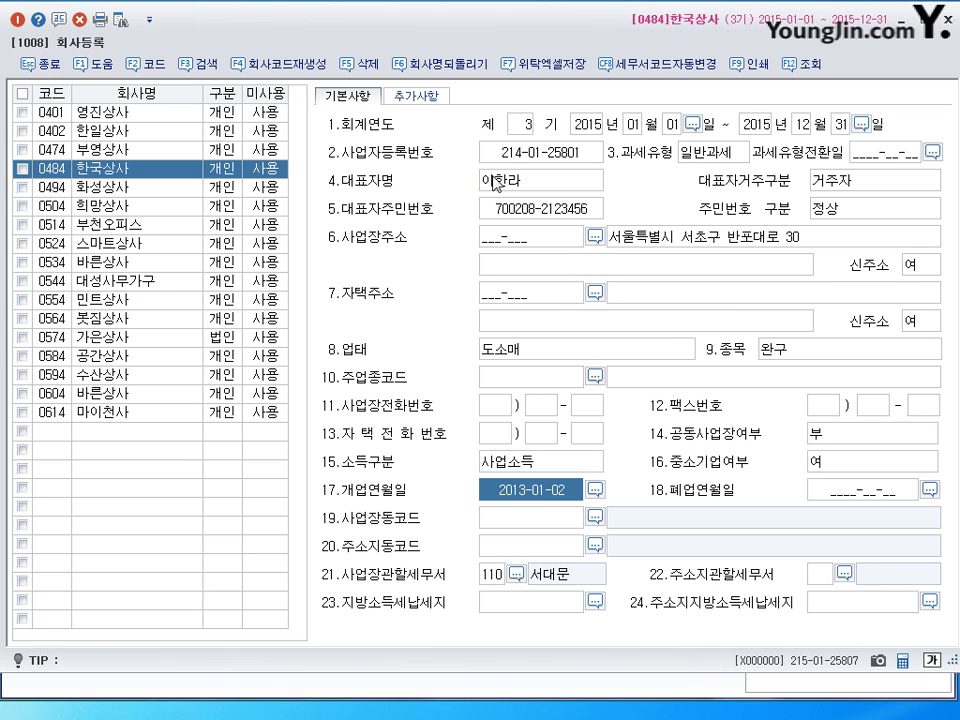
left_click(518, 211)
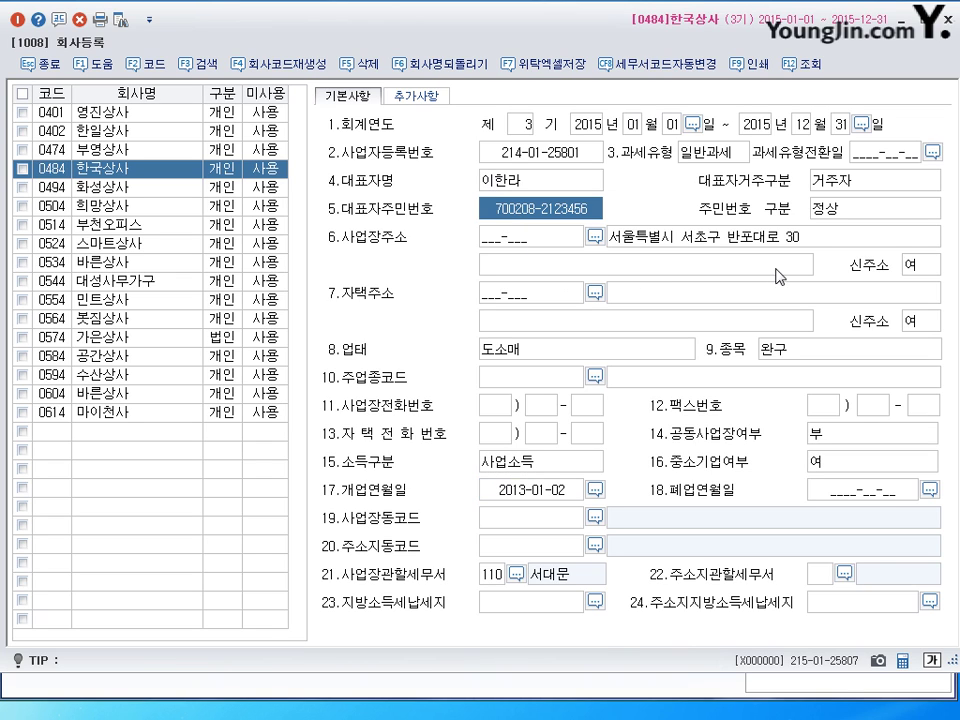
left_click(753, 242)
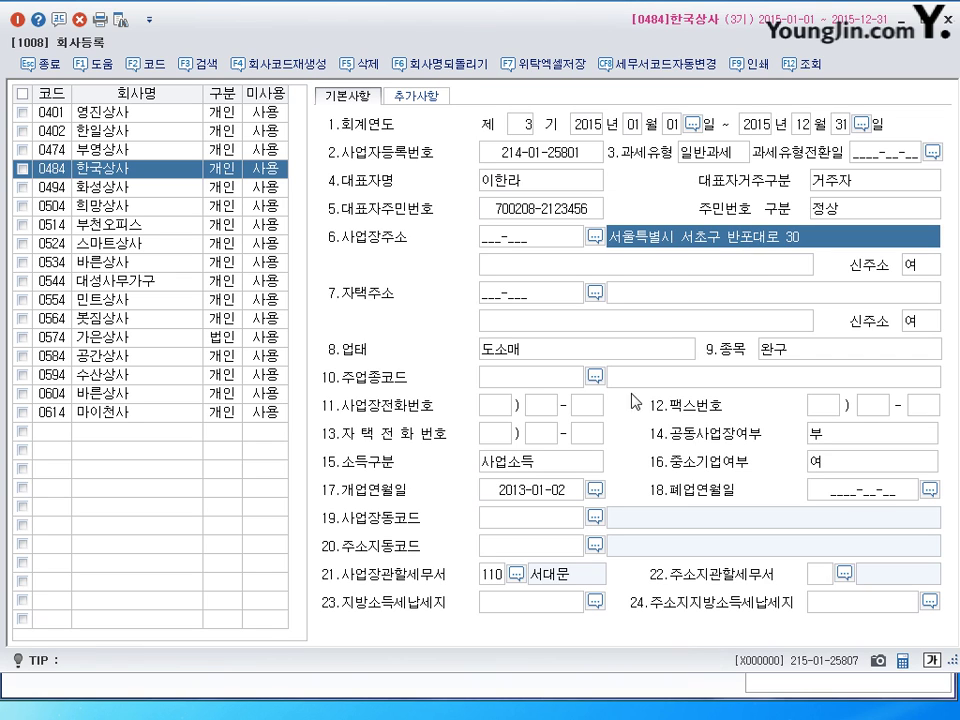
left_click(526, 357)
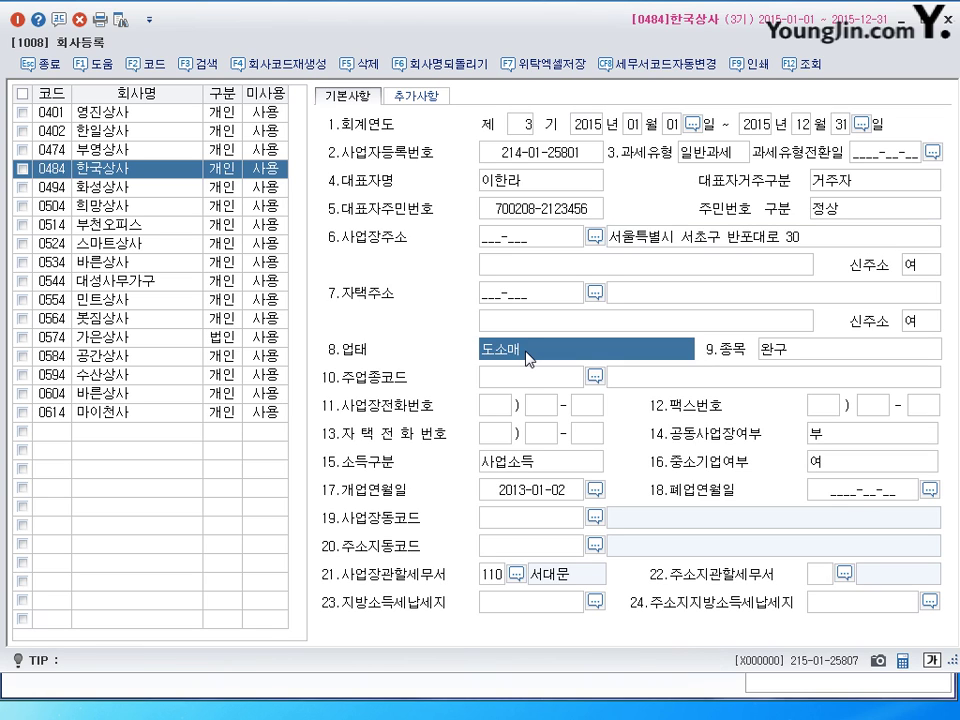
left_click(806, 351)
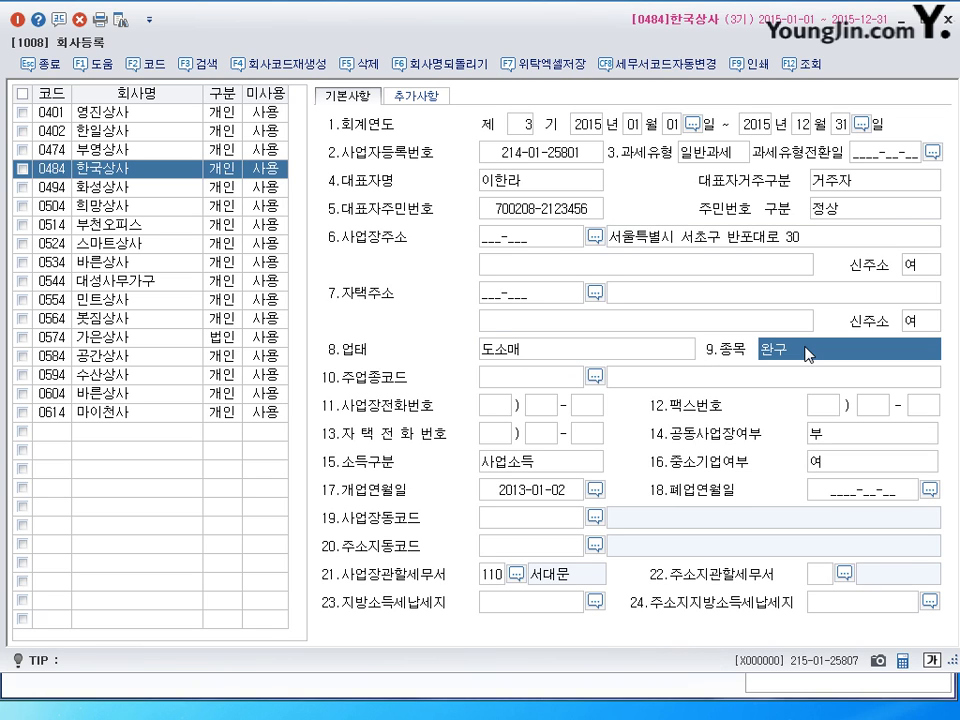
left_click(499, 353)
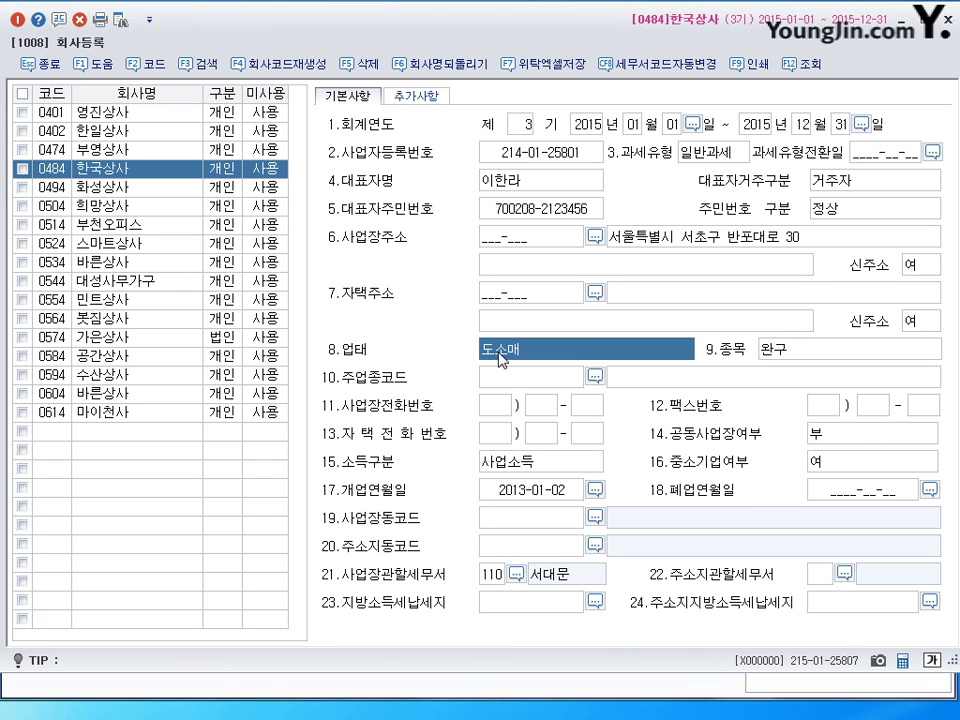
Step: Set the jurisdictional tax office to 214 서초 and close 회사등록
left_click(490, 576)
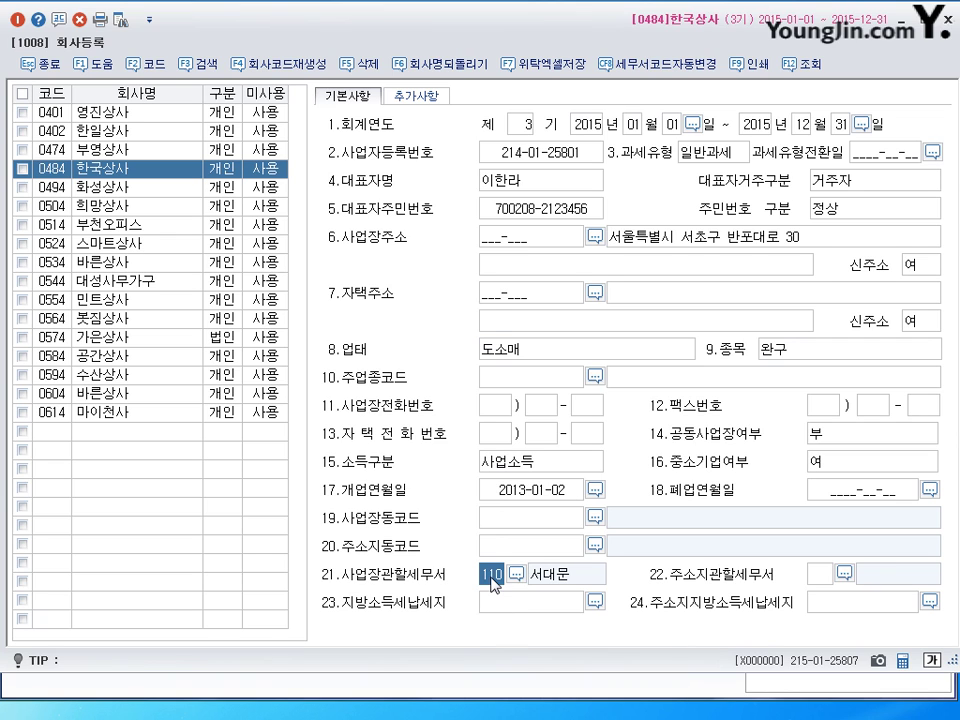
left_click(516, 574)
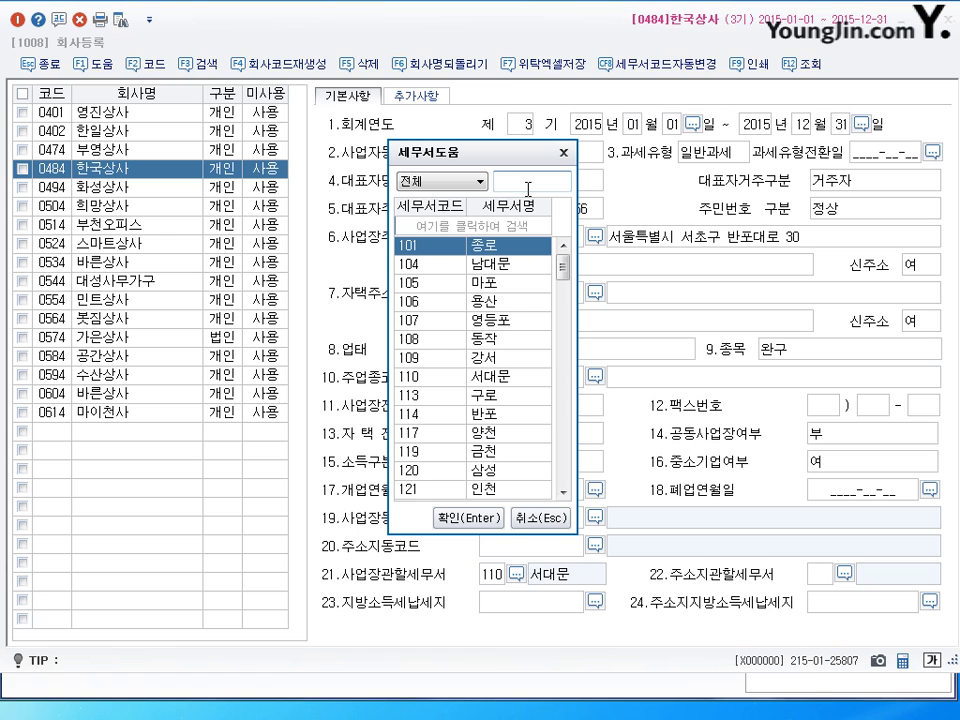
type("서초")
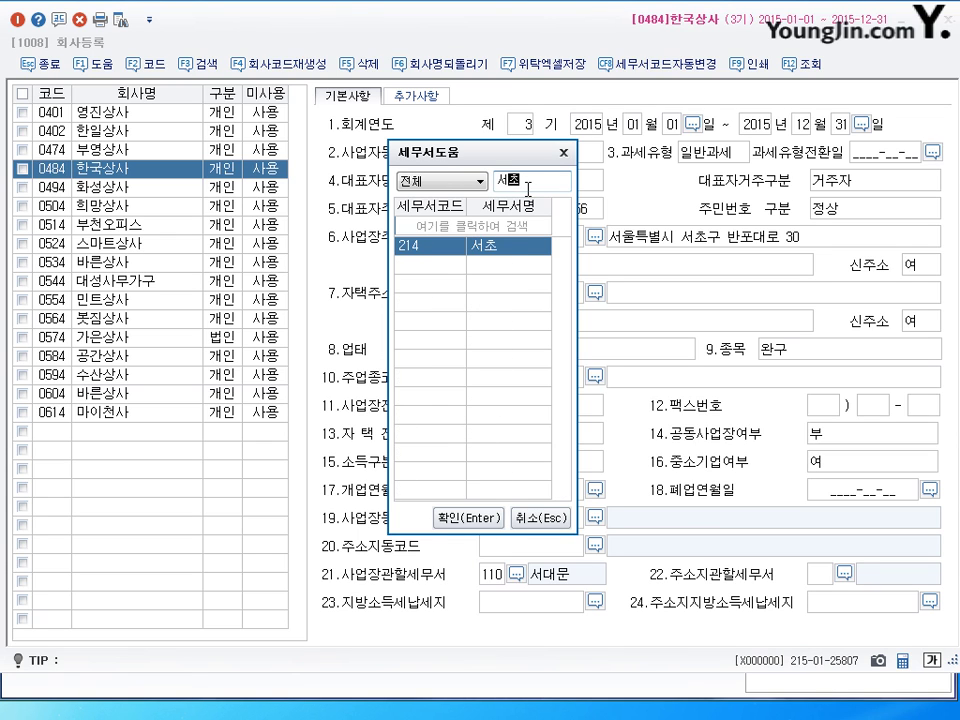
left_click(469, 518)
key("Return")
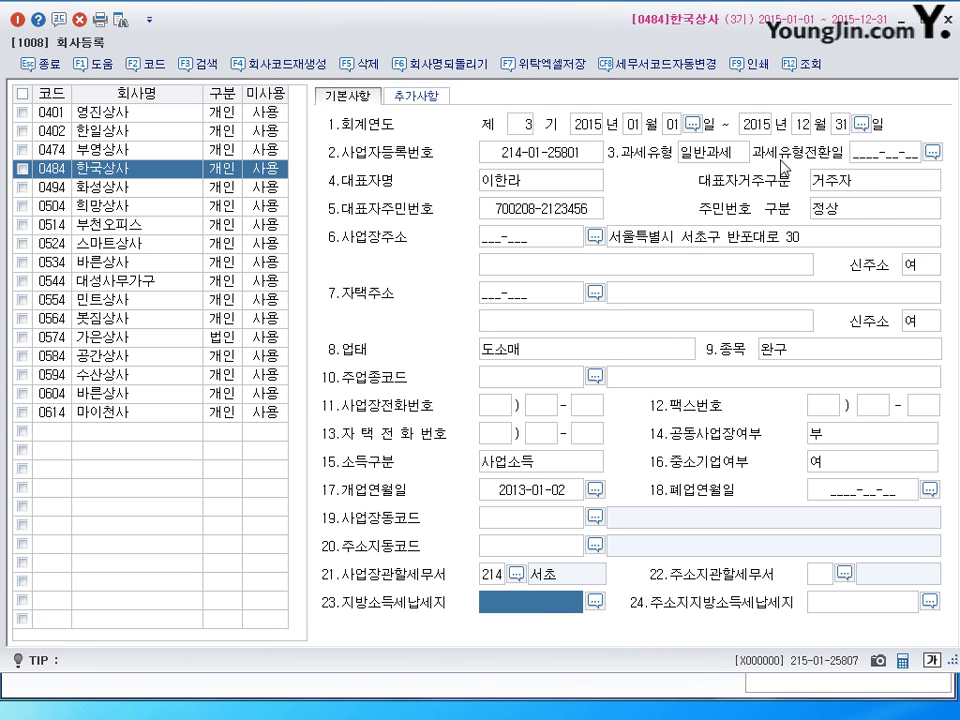
key("Escape")
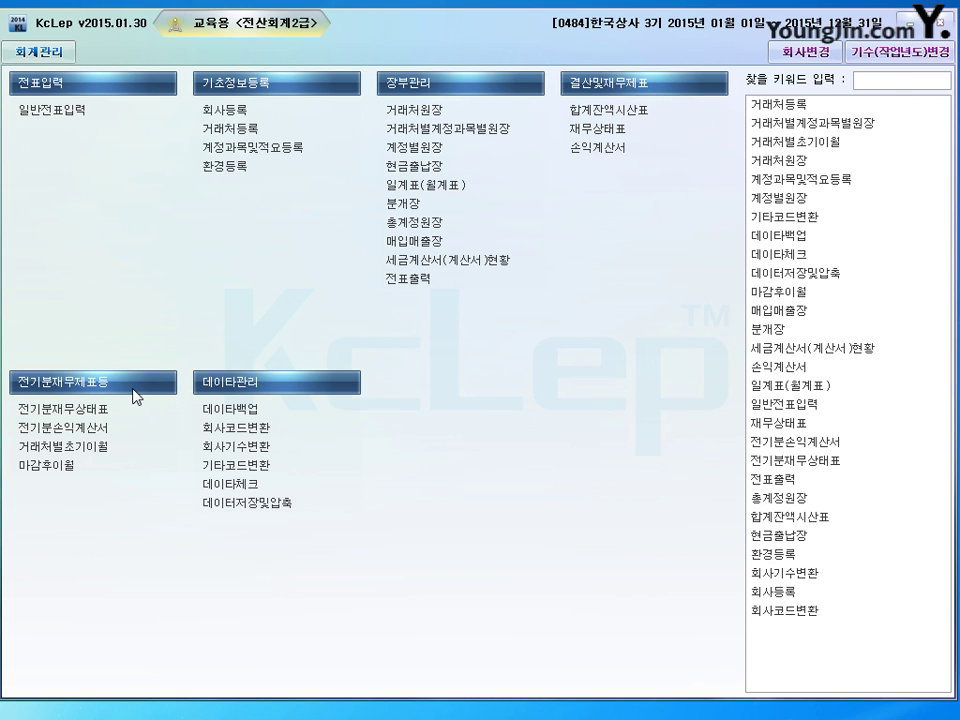
Step: Open 전기분재무상태표 from the 전기분재무제표등 menu for 0484 한국상사
left_click(83, 417)
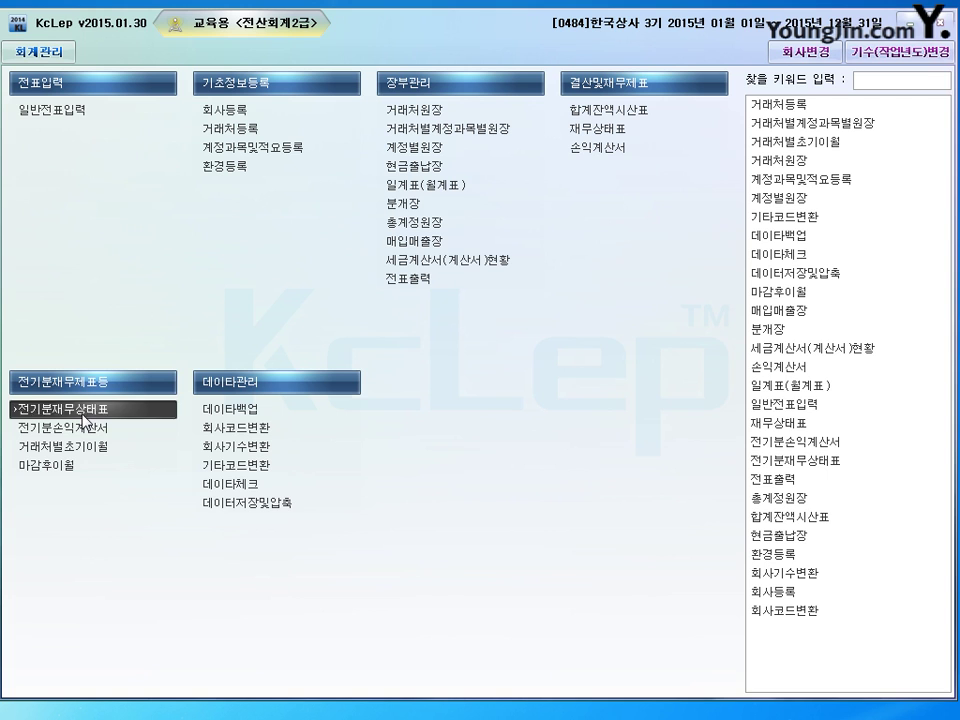
left_click(83, 417)
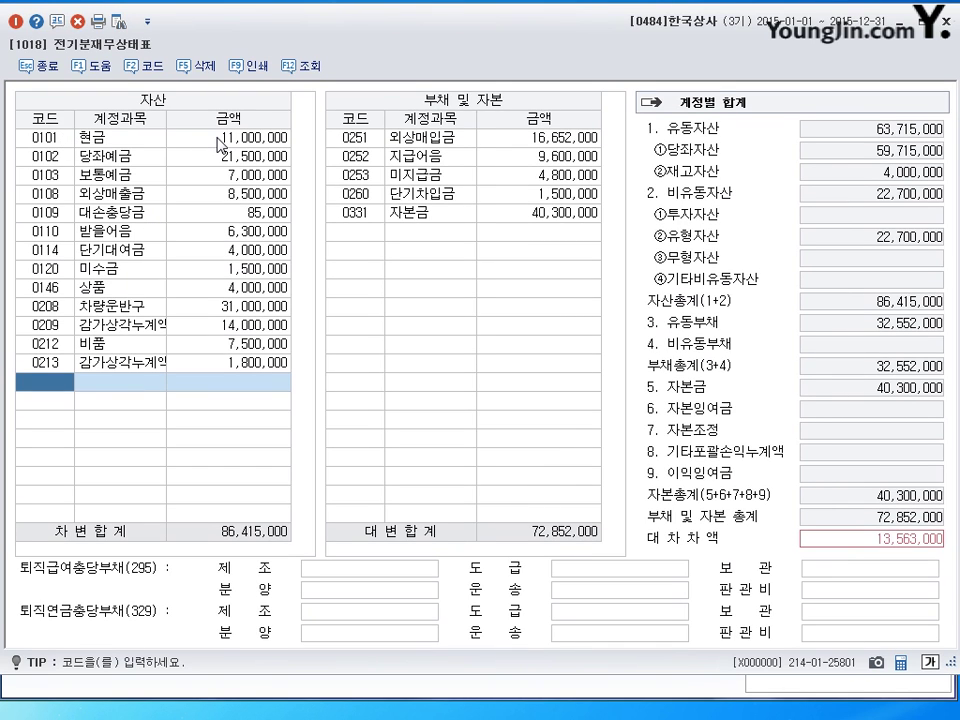
Step: Review the opening asset amounts, starting from 0101 현금 at 11,000,000
left_click(137, 145)
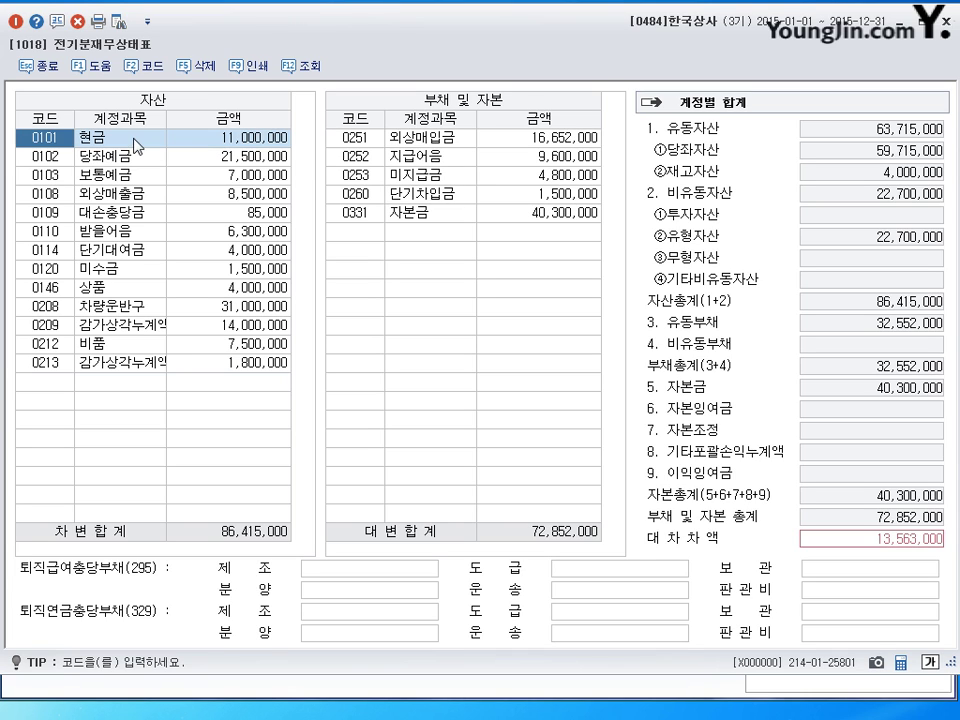
left_click(229, 145)
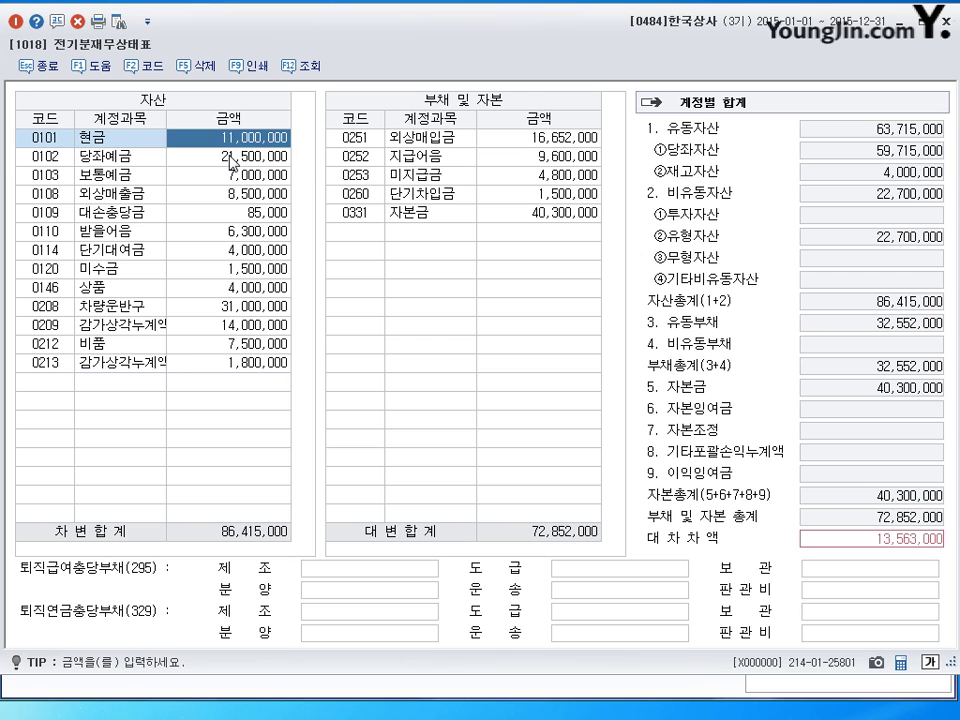
left_click(229, 157)
left_click(230, 176)
left_click(228, 194)
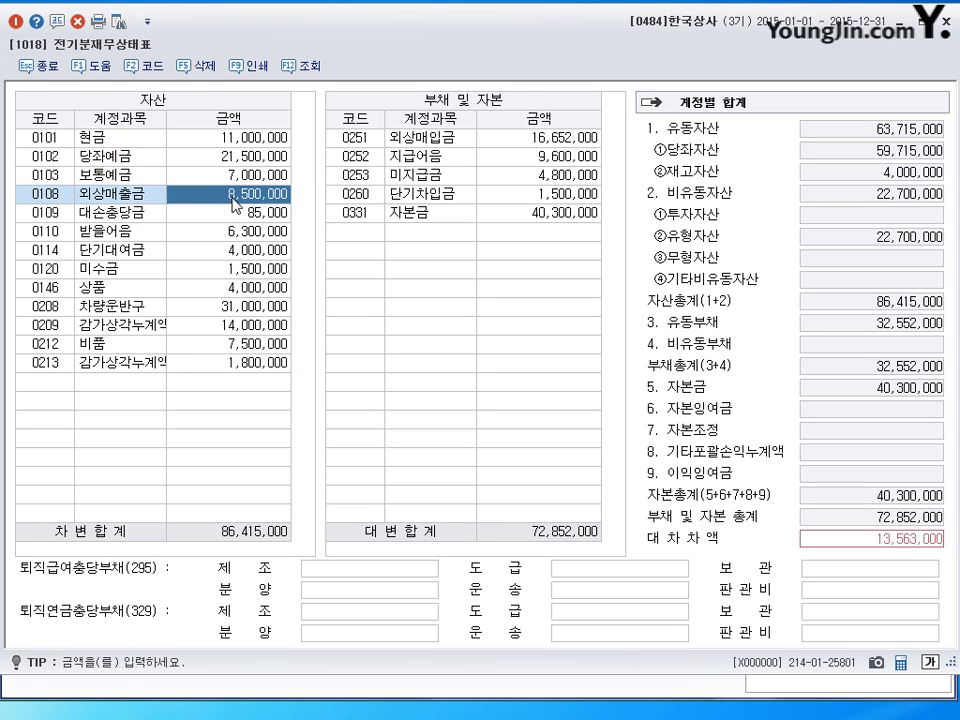
left_click(228, 213)
left_click(136, 231)
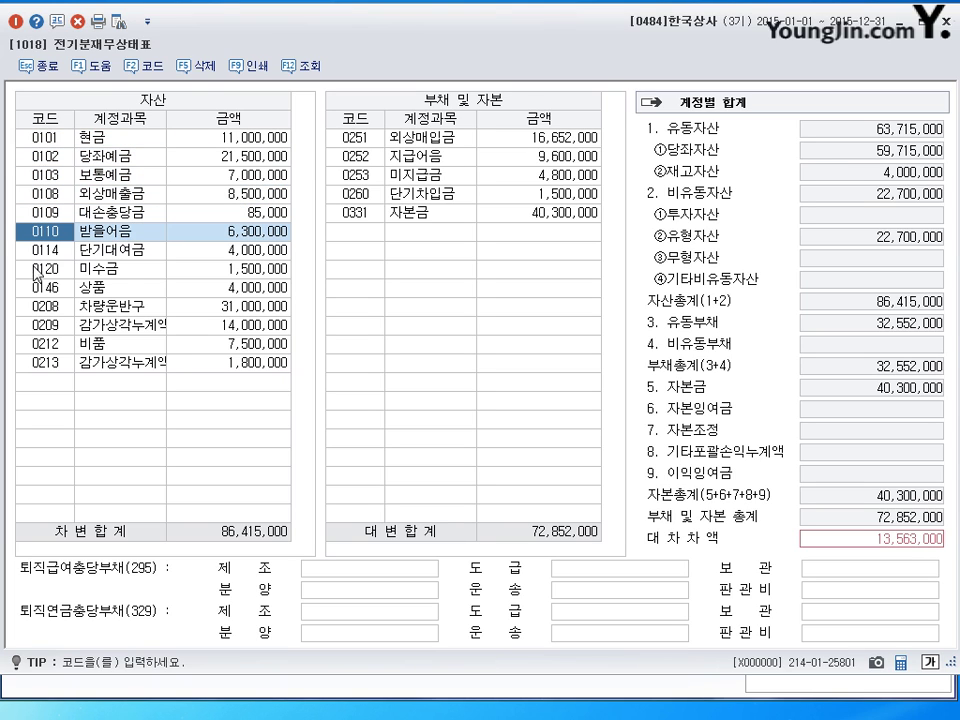
Step: Add a new asset row for 0111 대손충당금 (받을어음) with 63,000
left_click(47, 381)
type("대손")
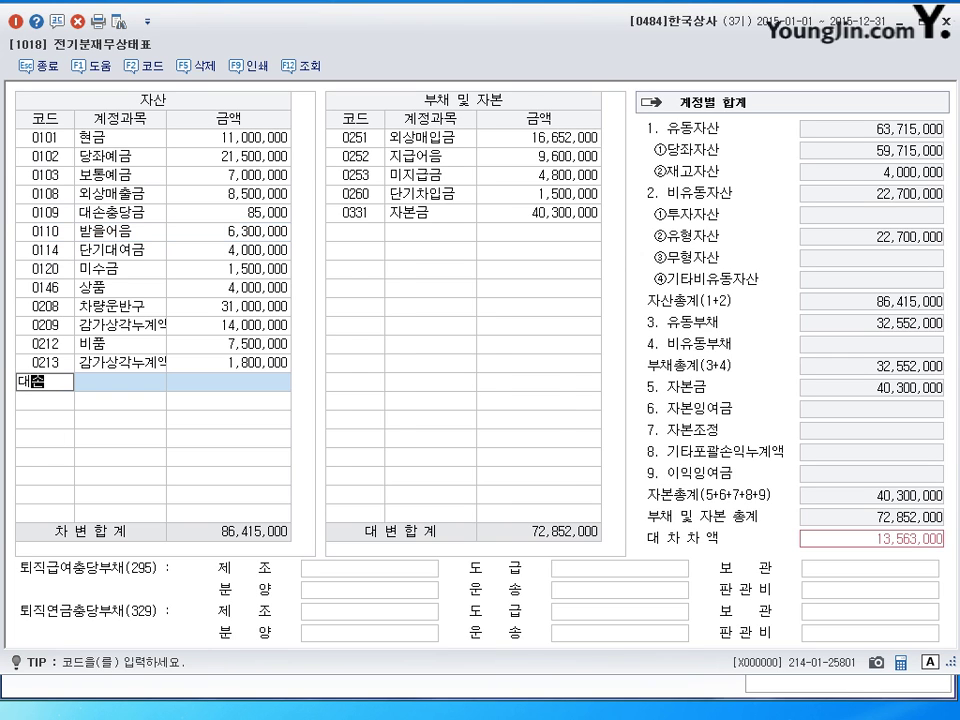
key("Return")
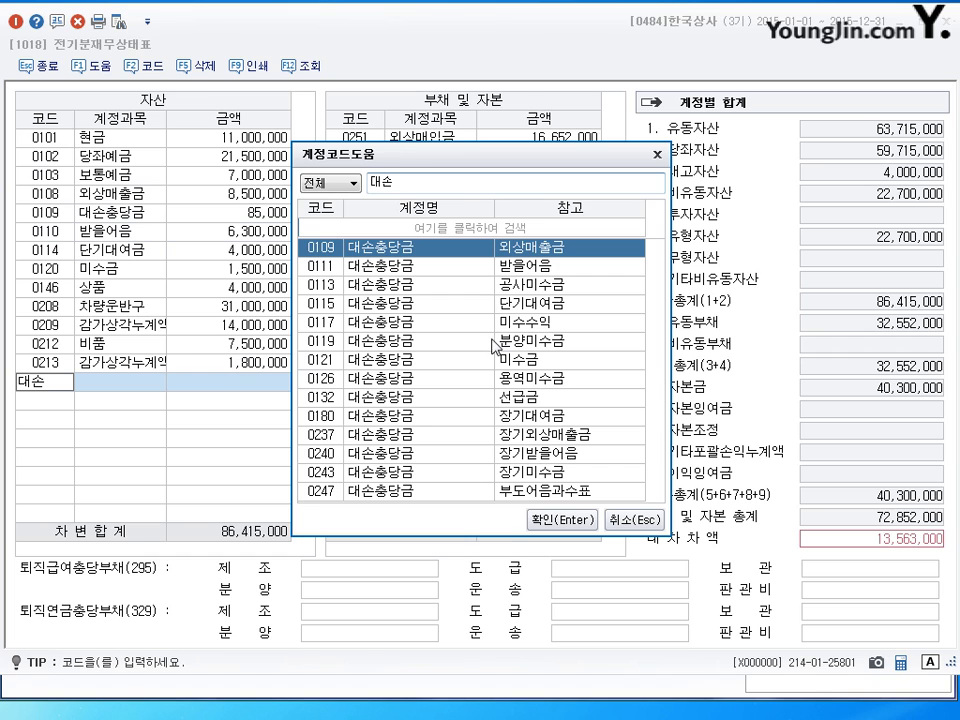
left_click(540, 268)
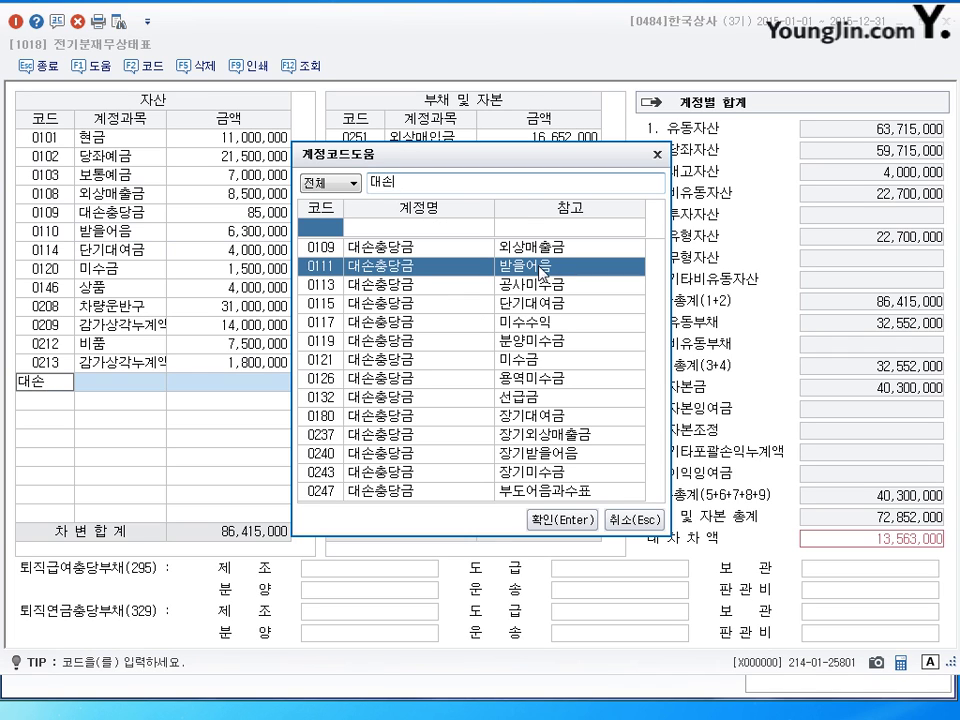
left_click(568, 522)
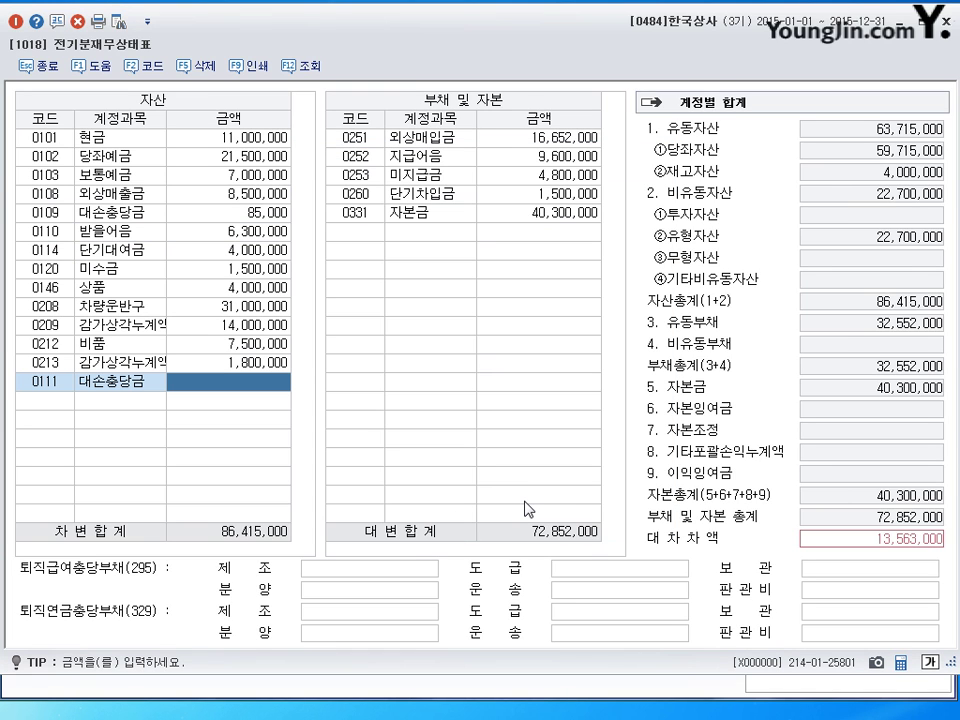
type("630000")
key("Return")
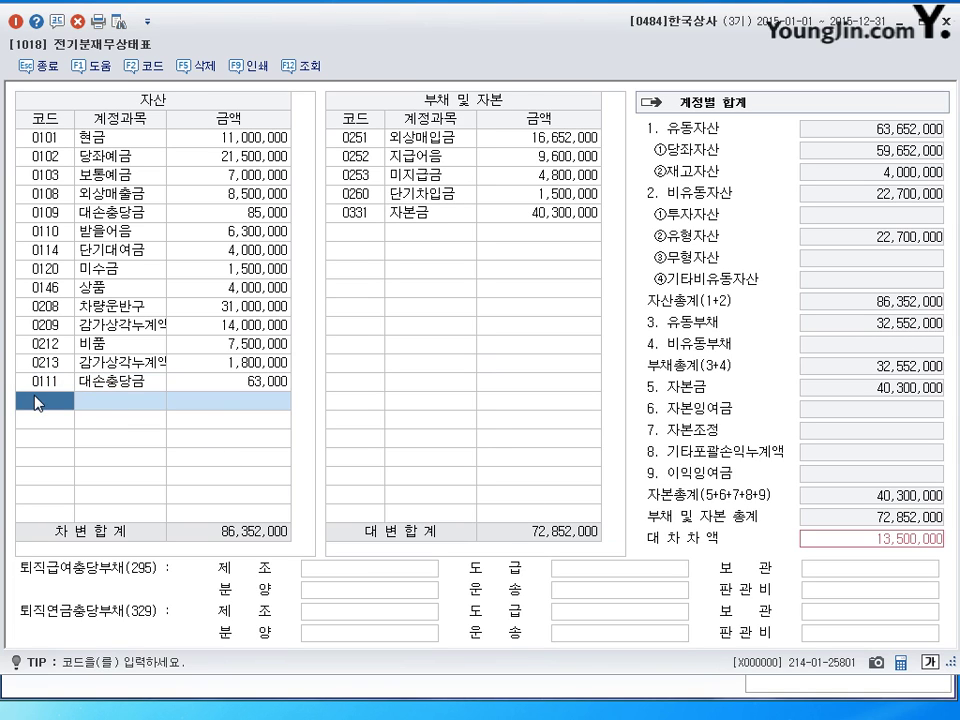
Step: After checking the other opening balances, change 0260 단기차입금 to 15,000,000 so both totals are 86,352,000
left_click(306, 75)
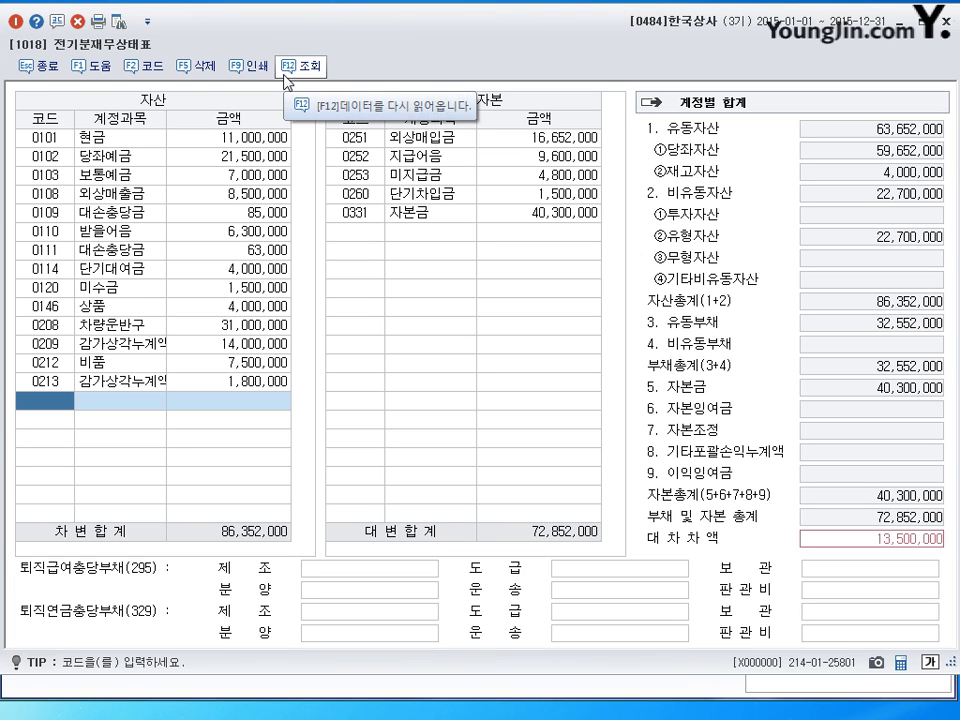
left_click(277, 271)
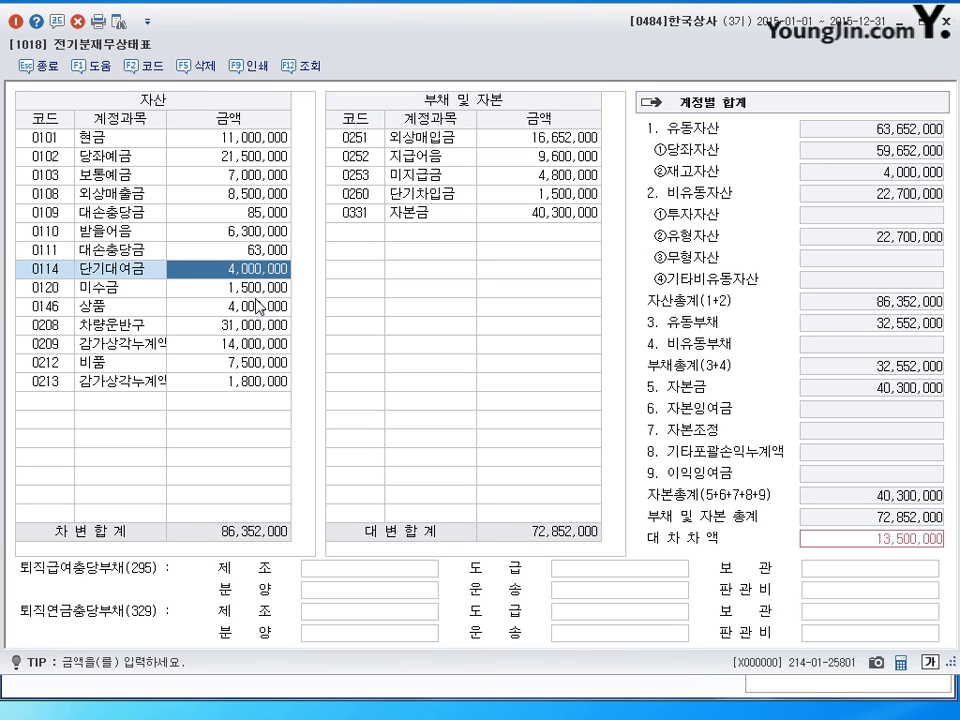
left_click(259, 306)
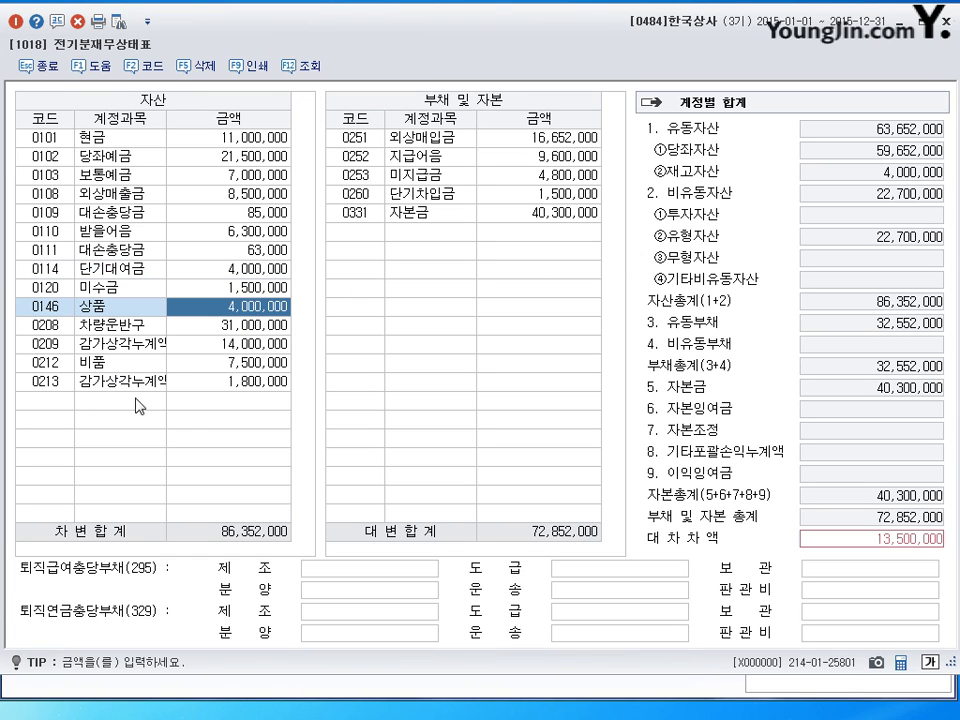
left_click(540, 211)
left_click(546, 140)
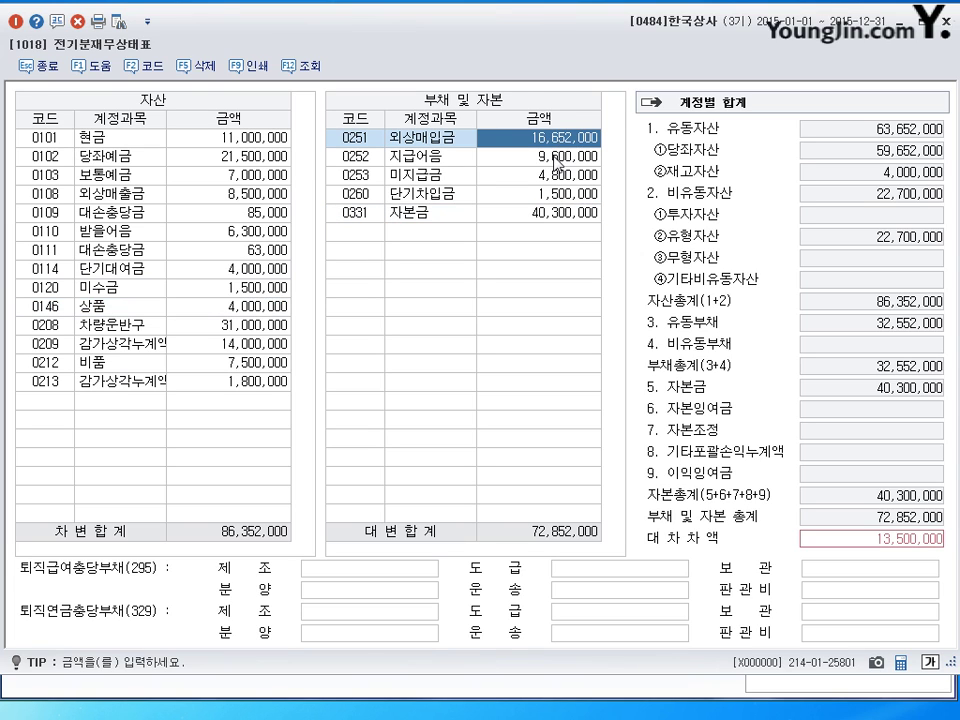
key("Down")
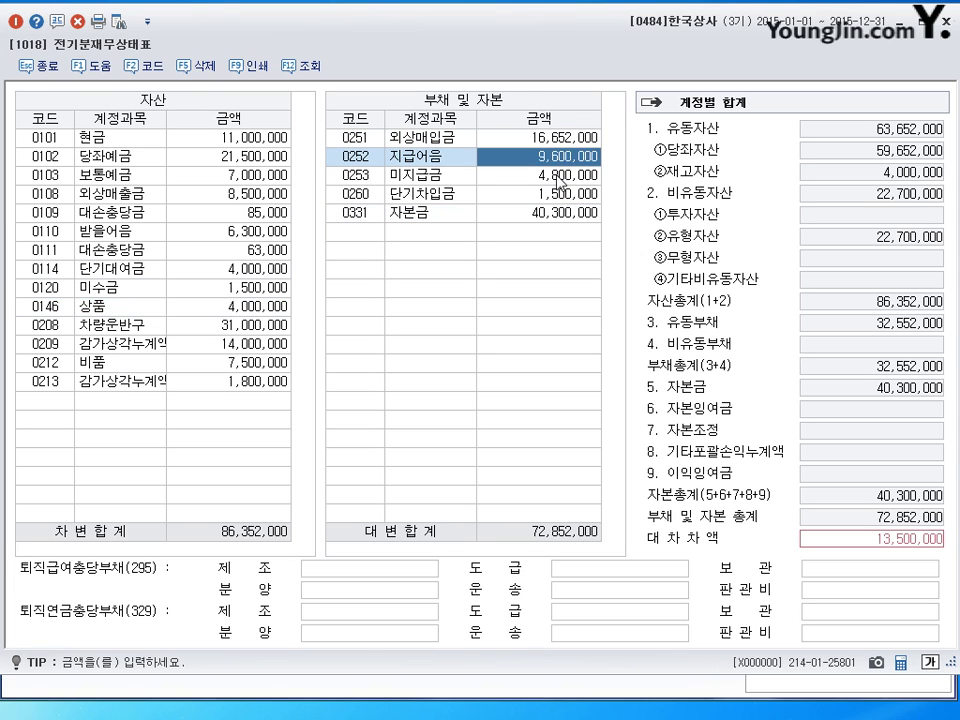
left_click(553, 197)
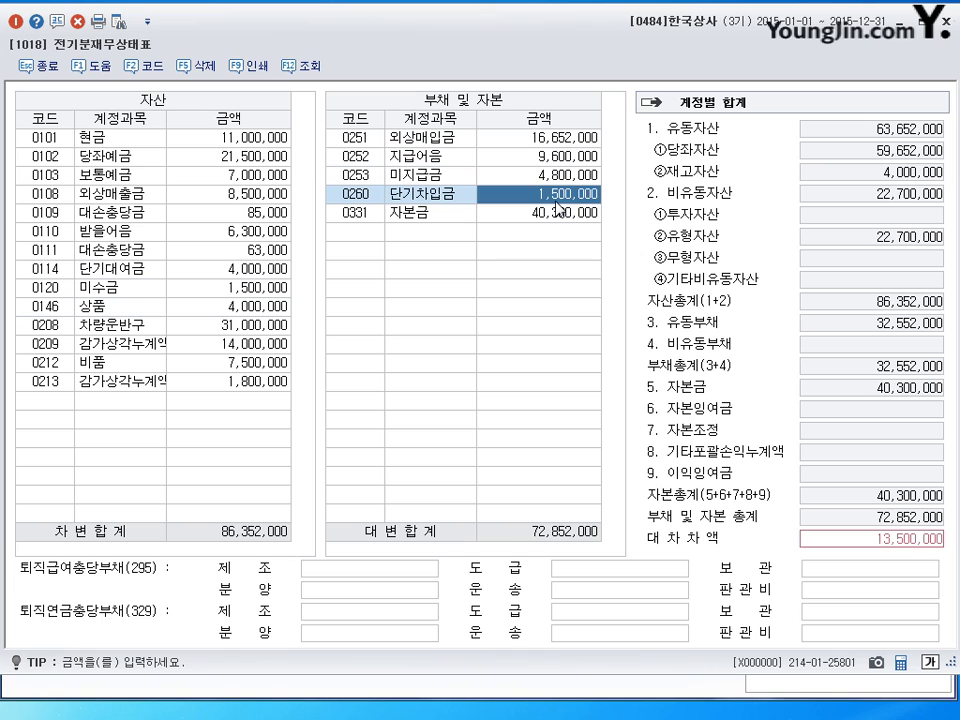
type("15000000")
key("Return")
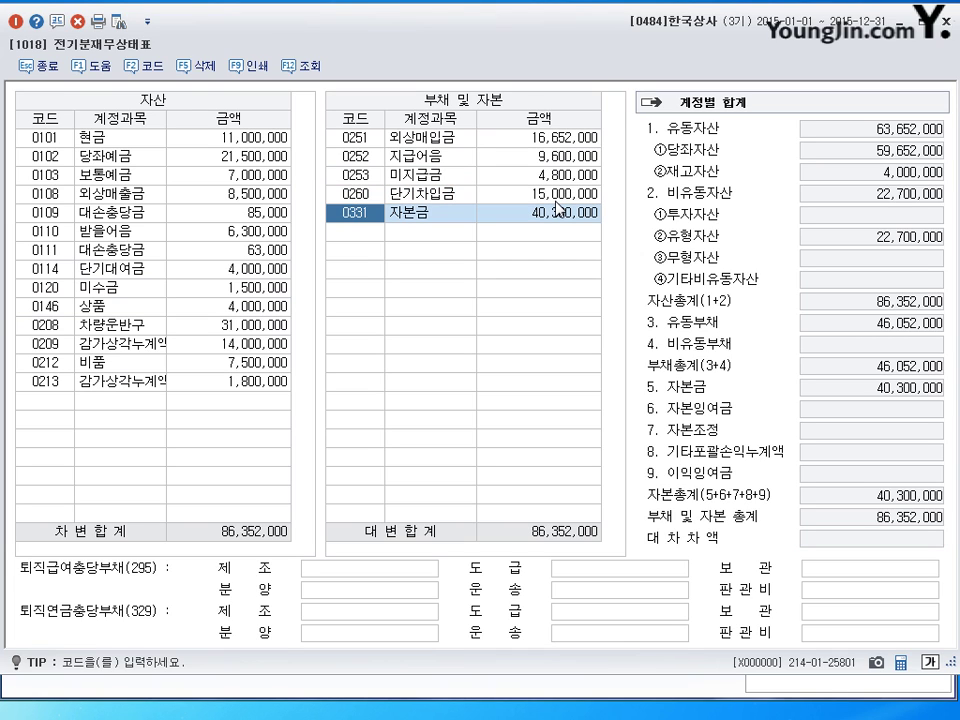
left_click(553, 210)
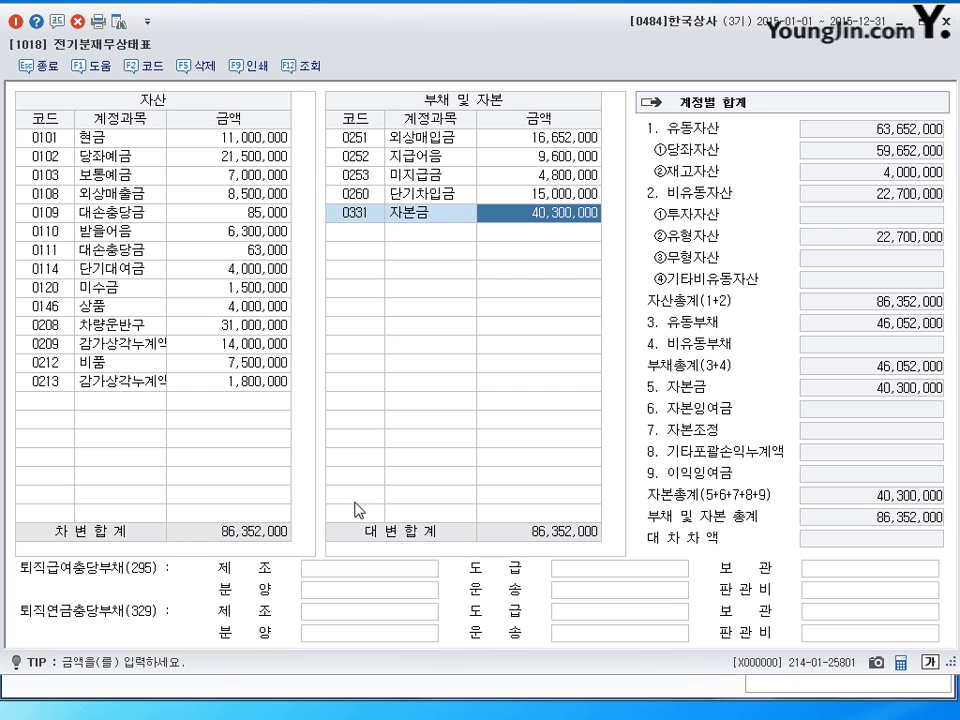
Step: Close the prior-period balance sheet window
left_click(946, 20)
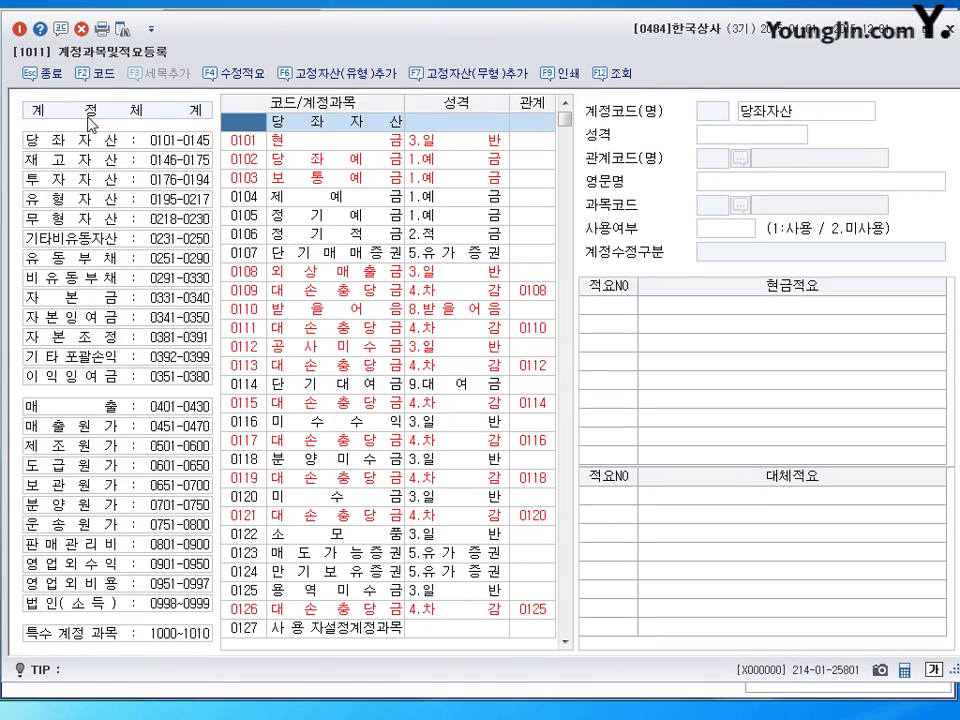
Step: Give 0806 퇴직급여 cash summary 2 '직원중간정산시 퇴직금지급', then leave the account registration screen
left_click(100, 556)
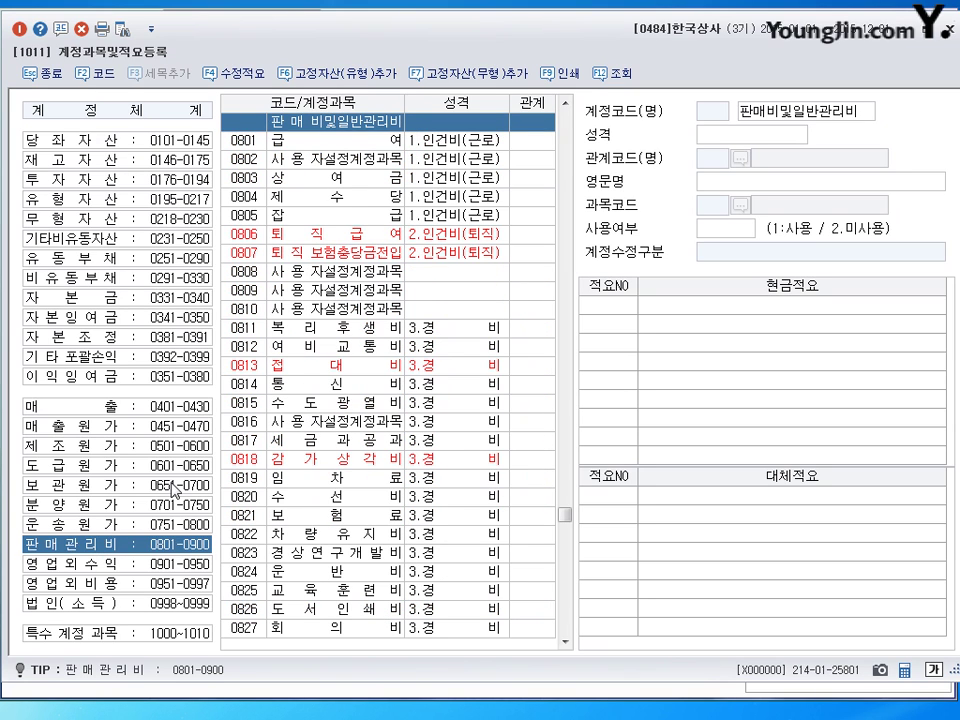
left_click(316, 237)
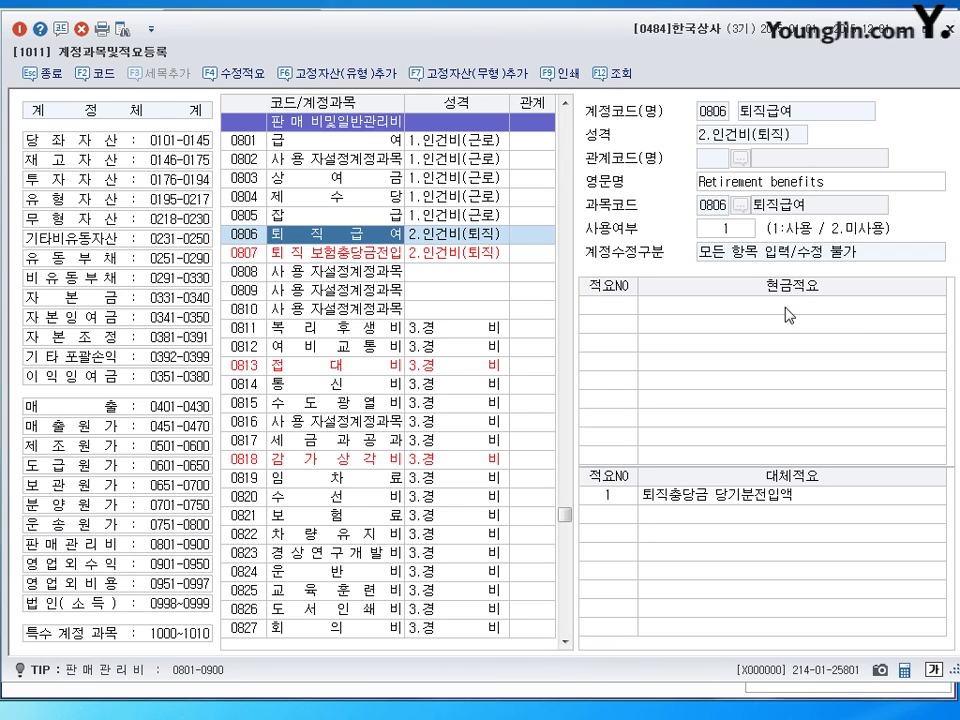
left_click(620, 315)
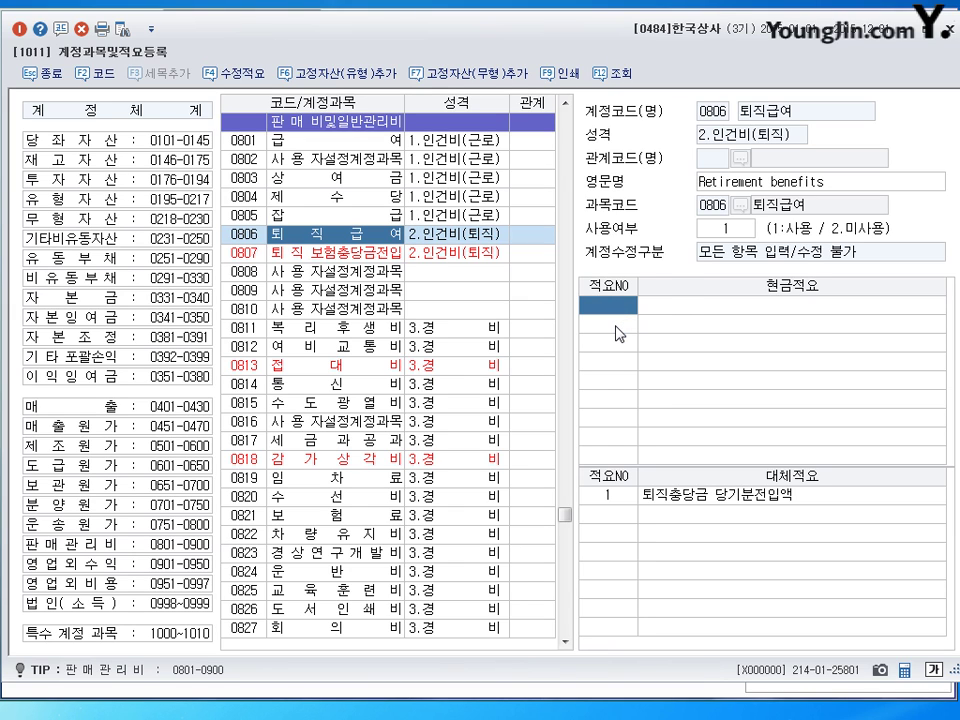
type("2")
key("Return")
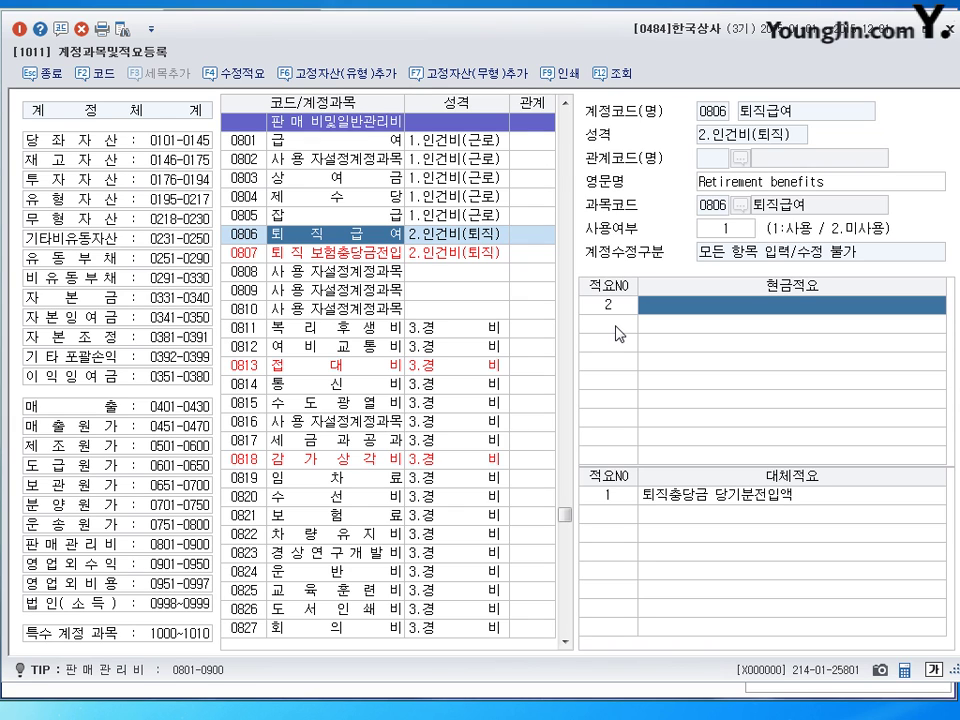
type("직원중간")
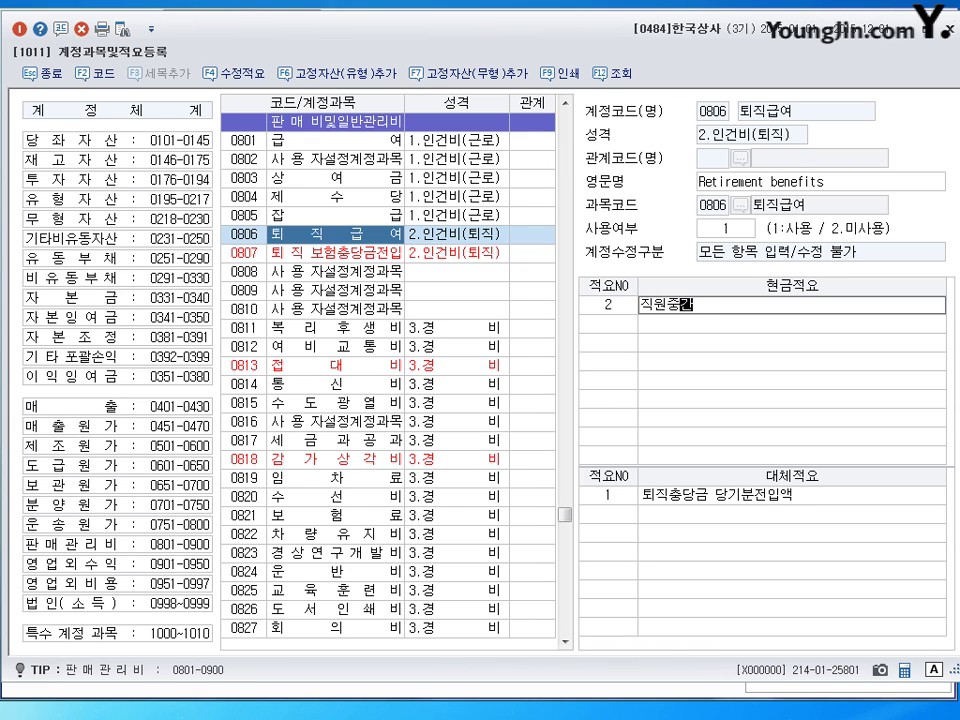
type("정산시 퇴직금지")
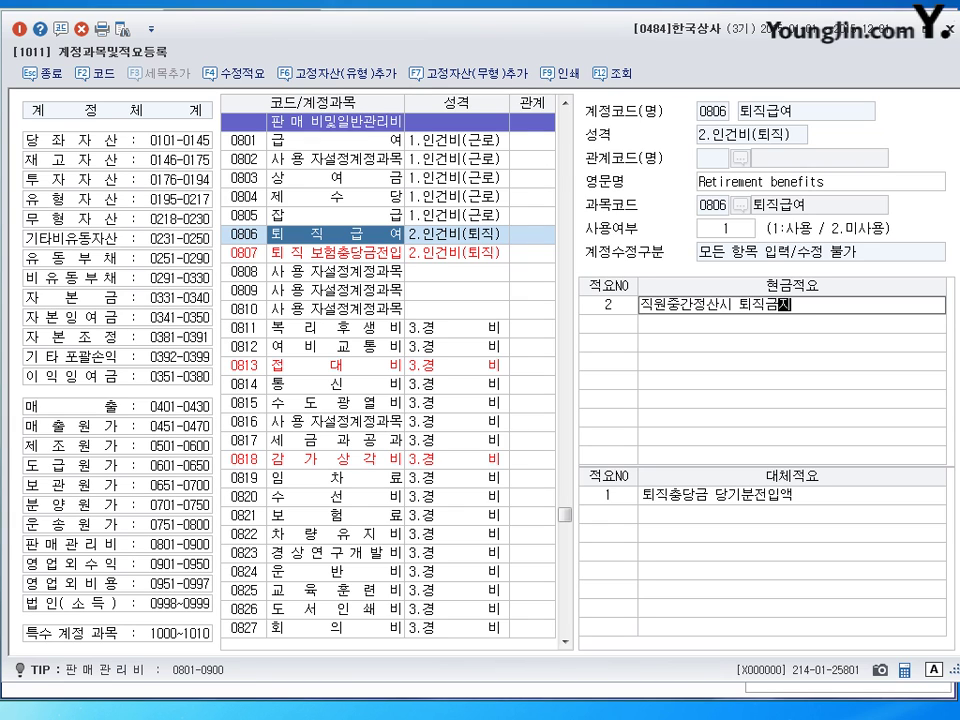
type("급")
left_click(618, 333)
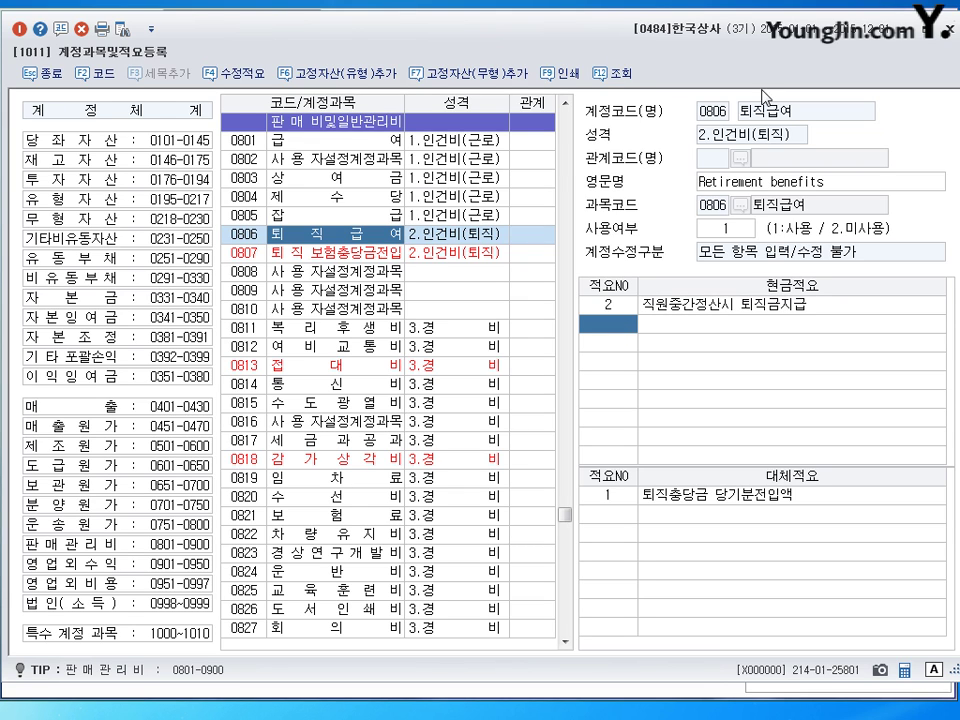
key("Escape")
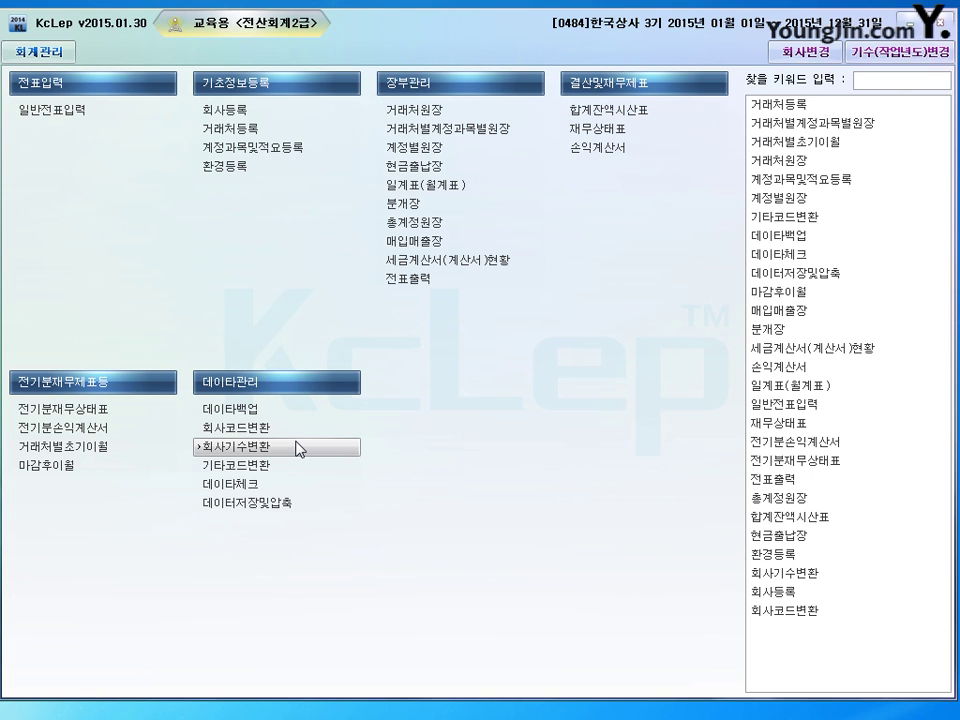
Step: Open 거래처등록 from the 기초정보등록 menu
left_click(297, 449)
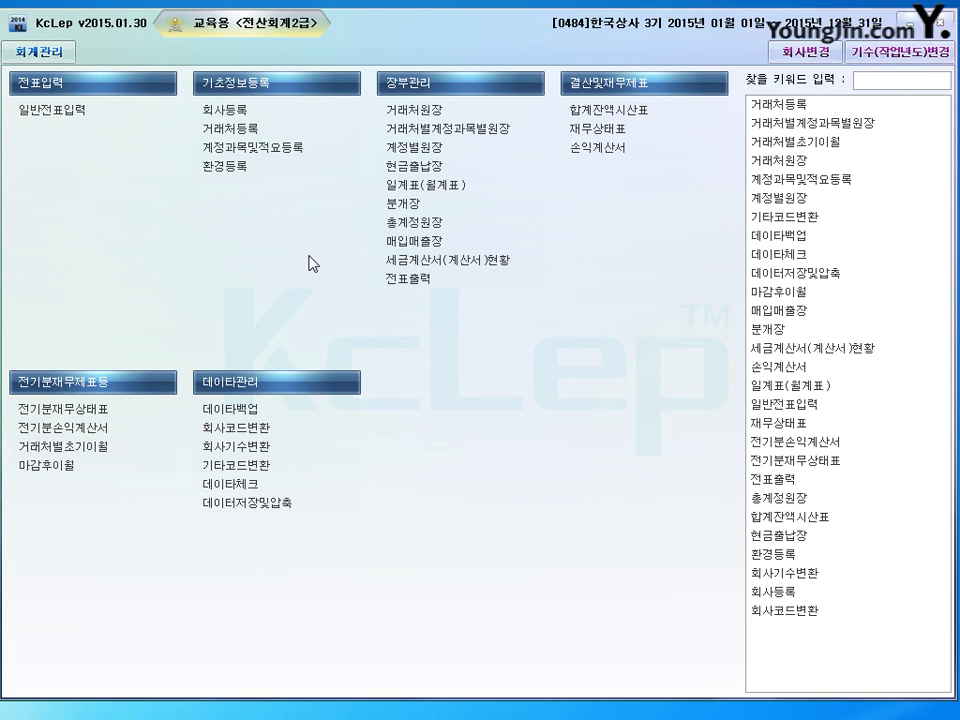
left_click(230, 128)
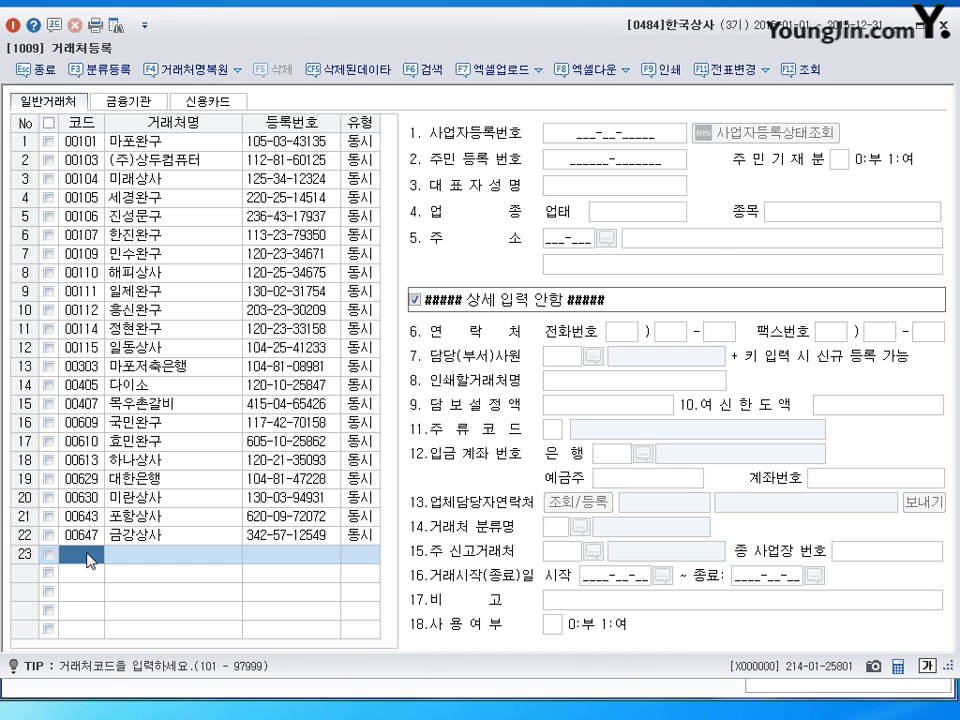
Step: Add customer 00777 독산상사 as type 동시, entering its registration number and representative's name
type("777")
key("Return")
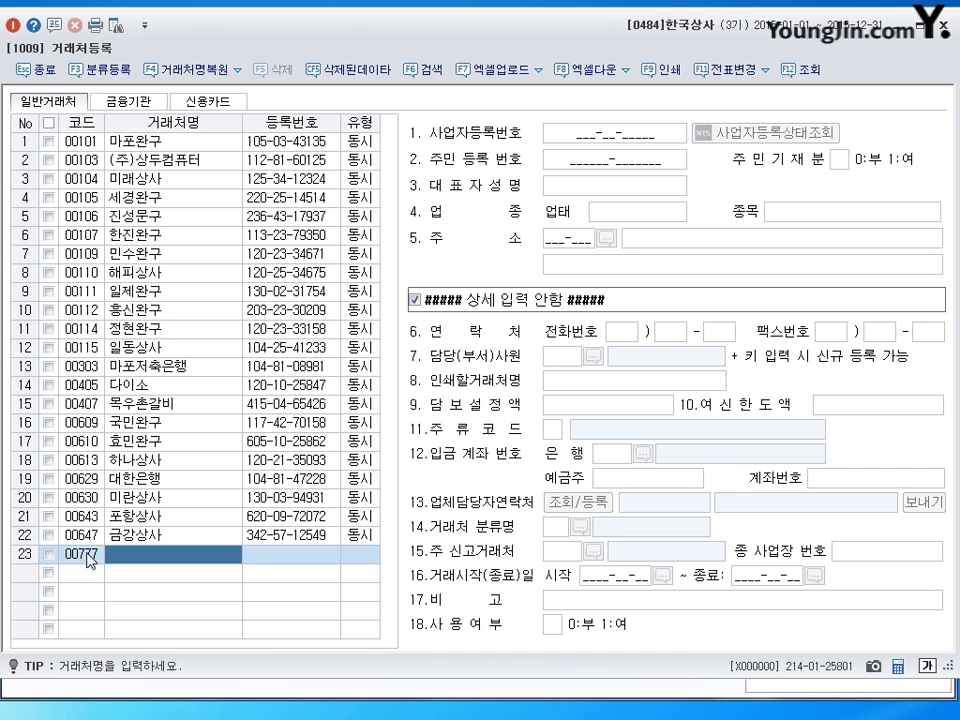
type("독산상사")
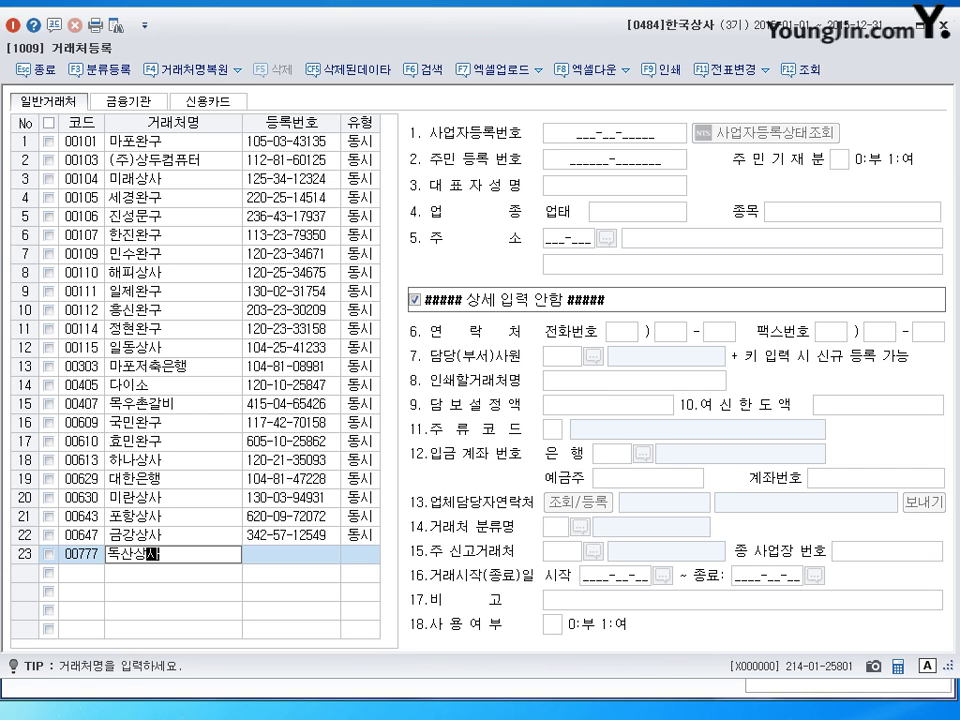
key("Return")
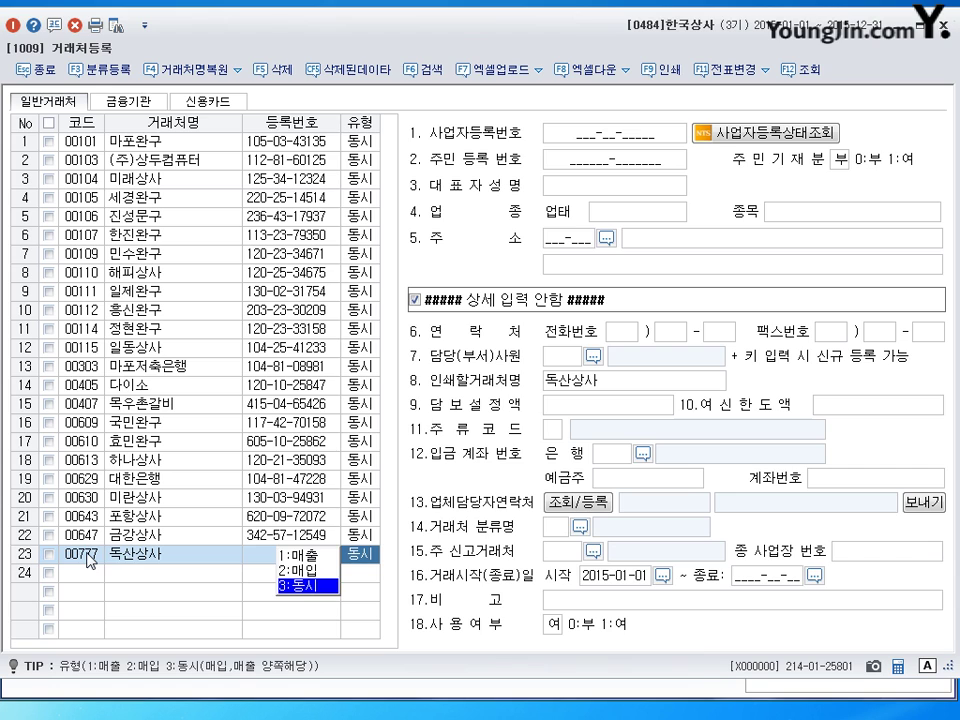
left_click(305, 586)
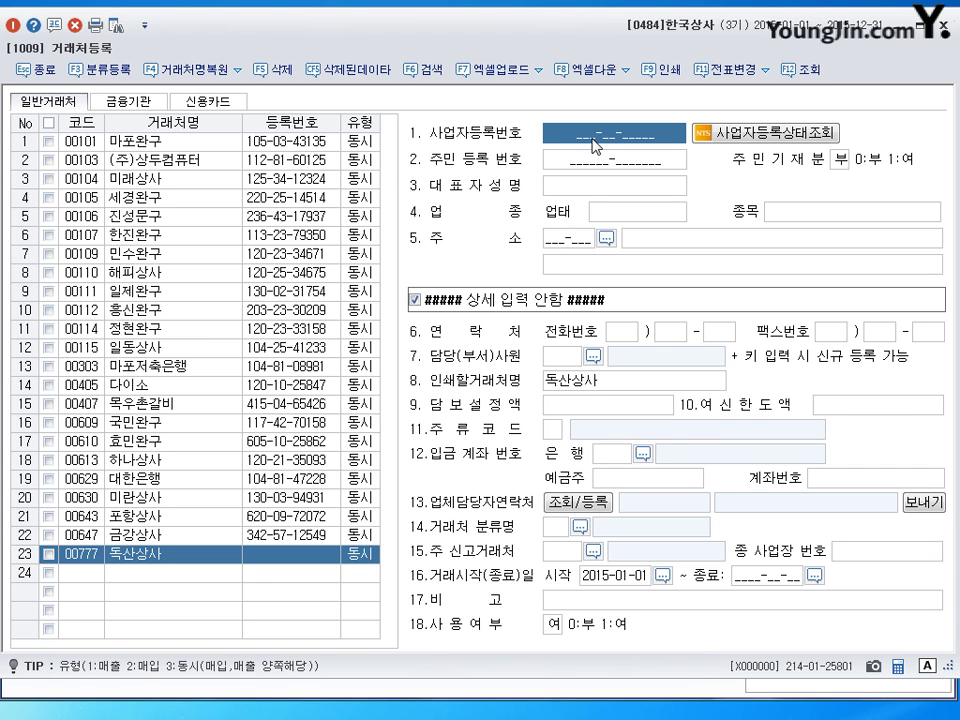
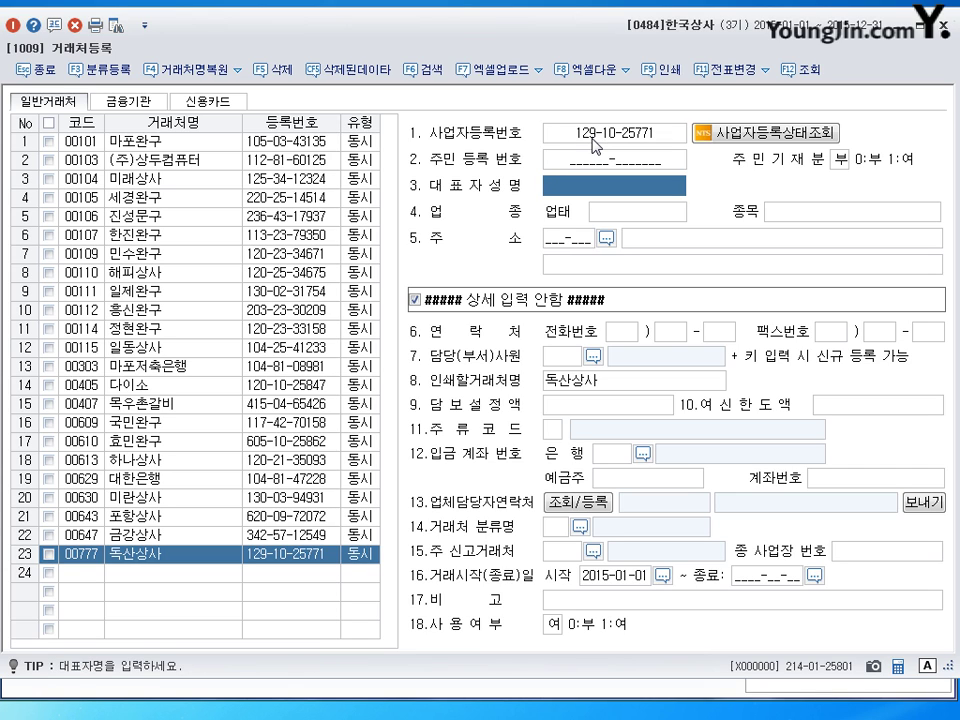
key("Return")
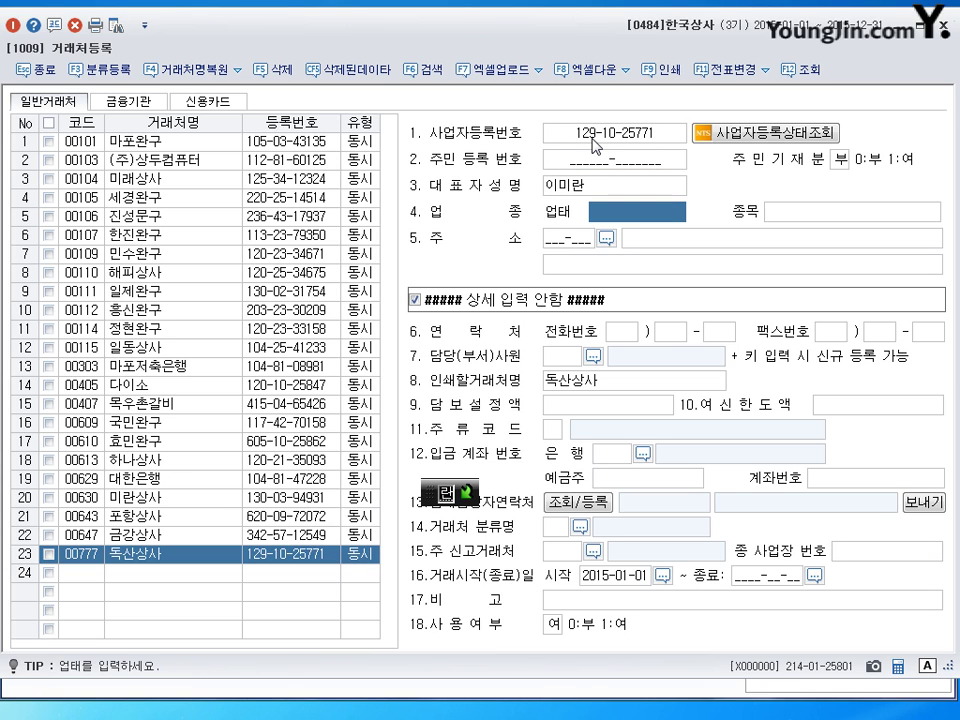
Step: Give 독산상사 업태 소매, 종목 컴퓨터 and its business address, check the record, then close
type("소매")
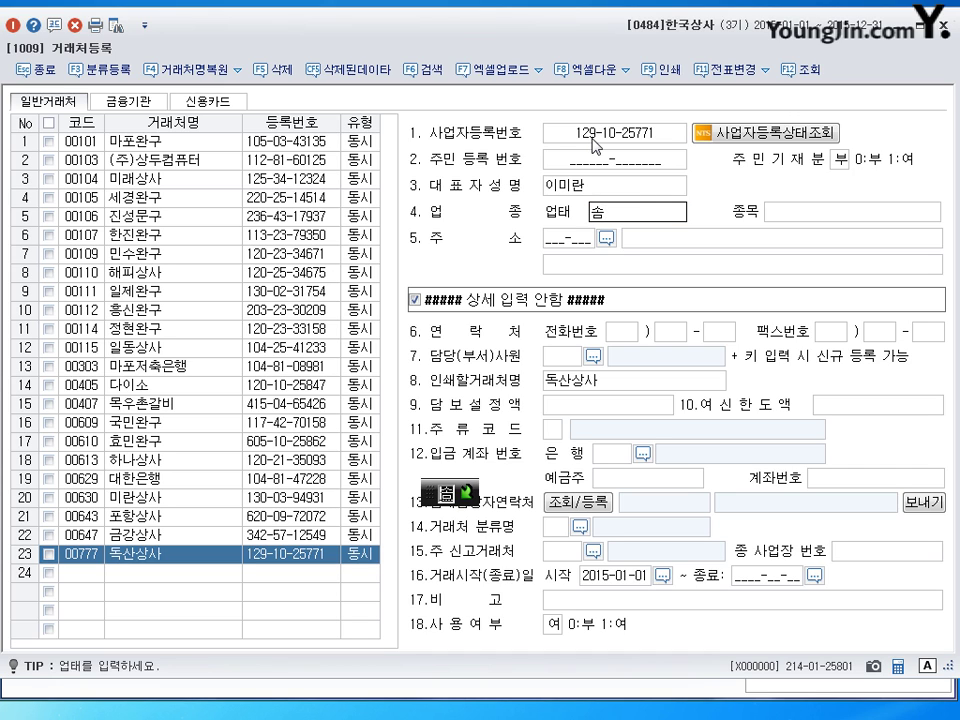
key("Return")
type("컴퓨")
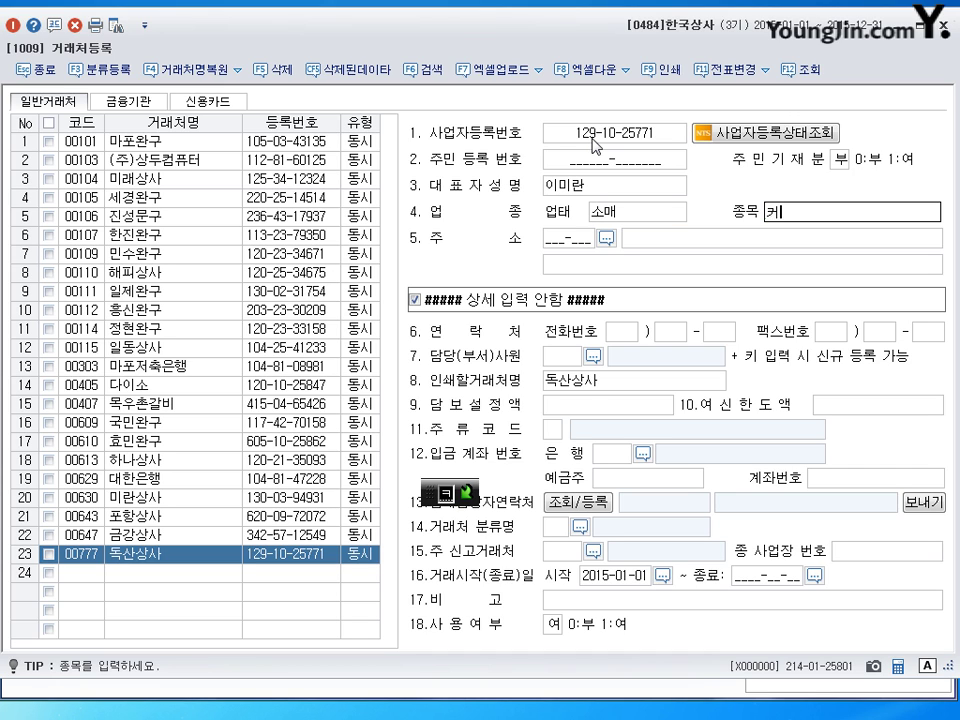
type("터")
key("Return")
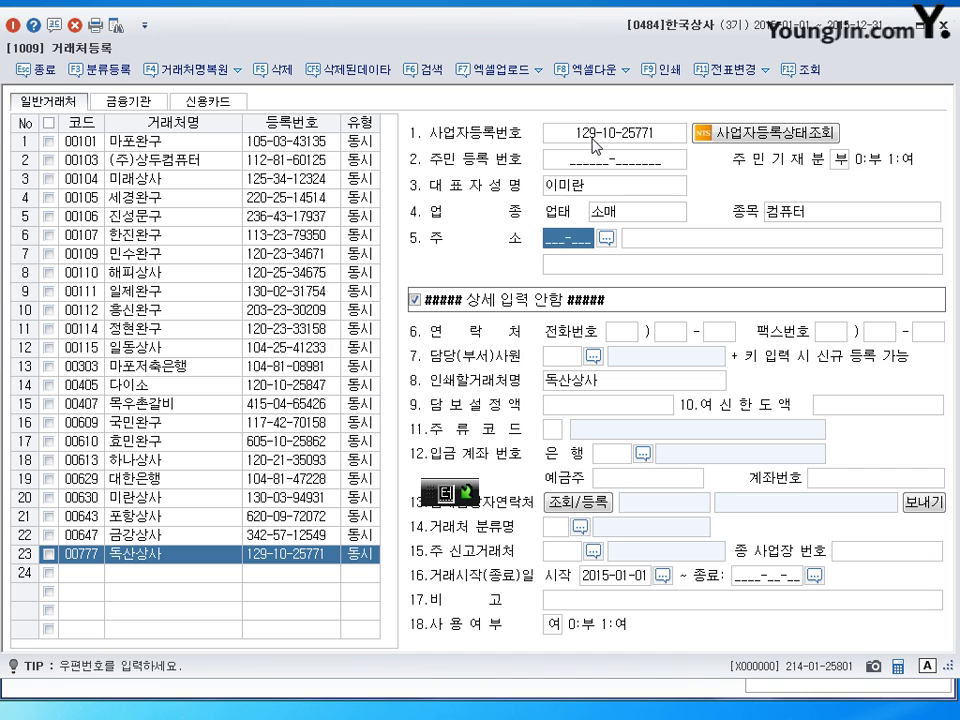
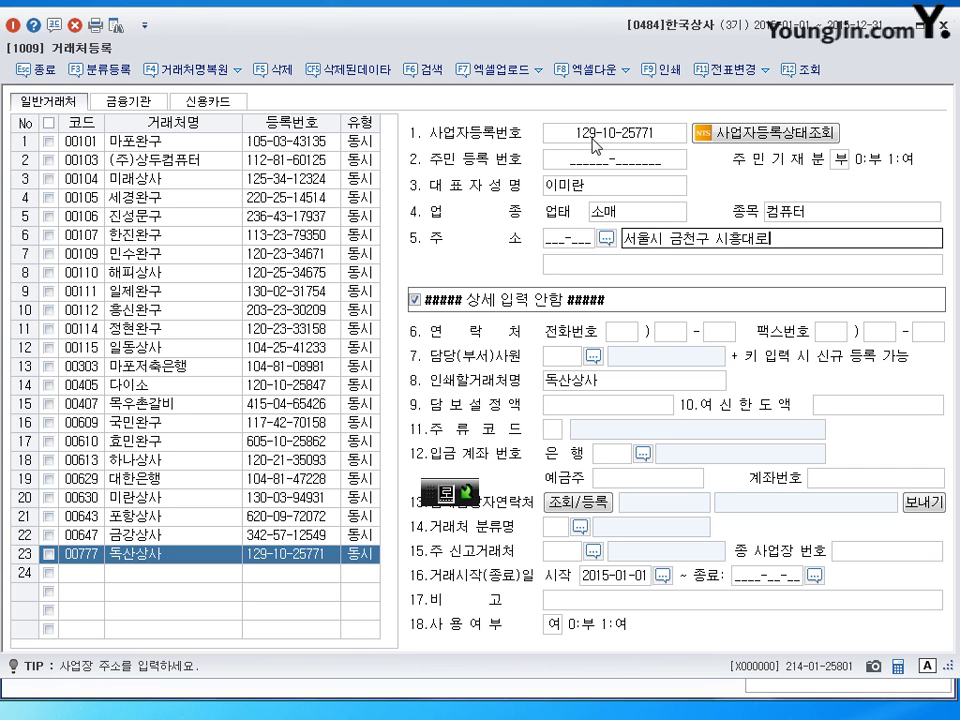
key("Return")
key("Return")
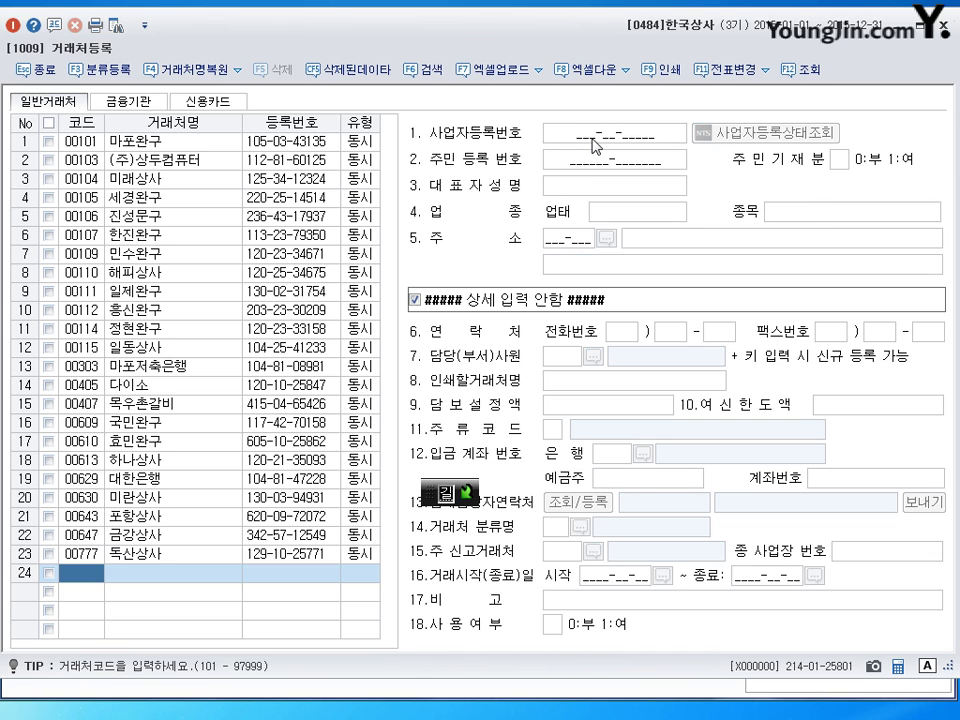
key("Up")
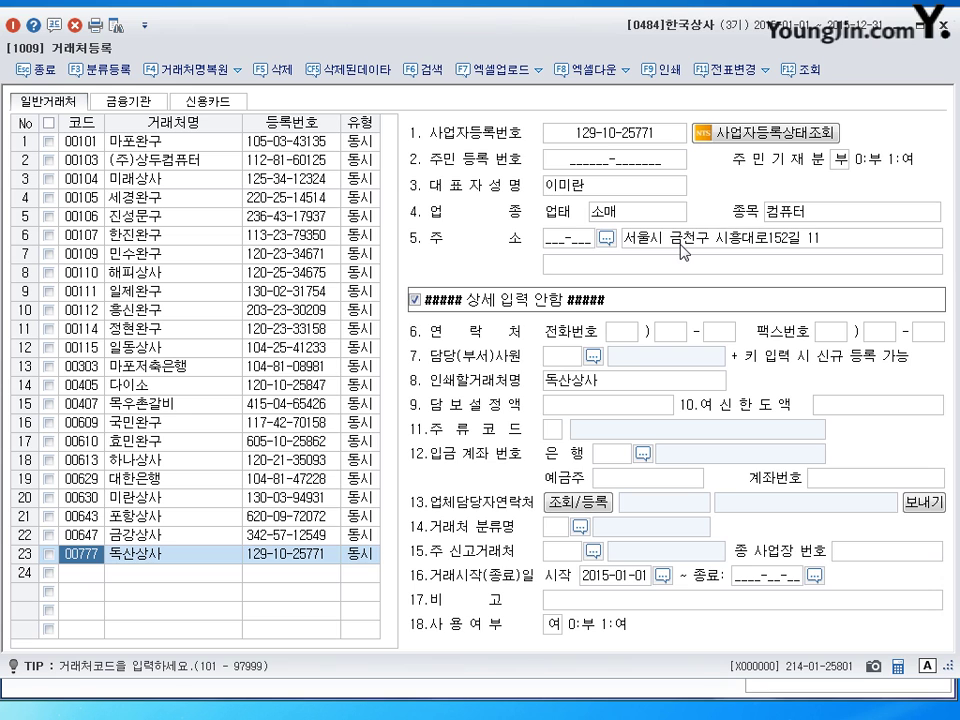
key("Escape")
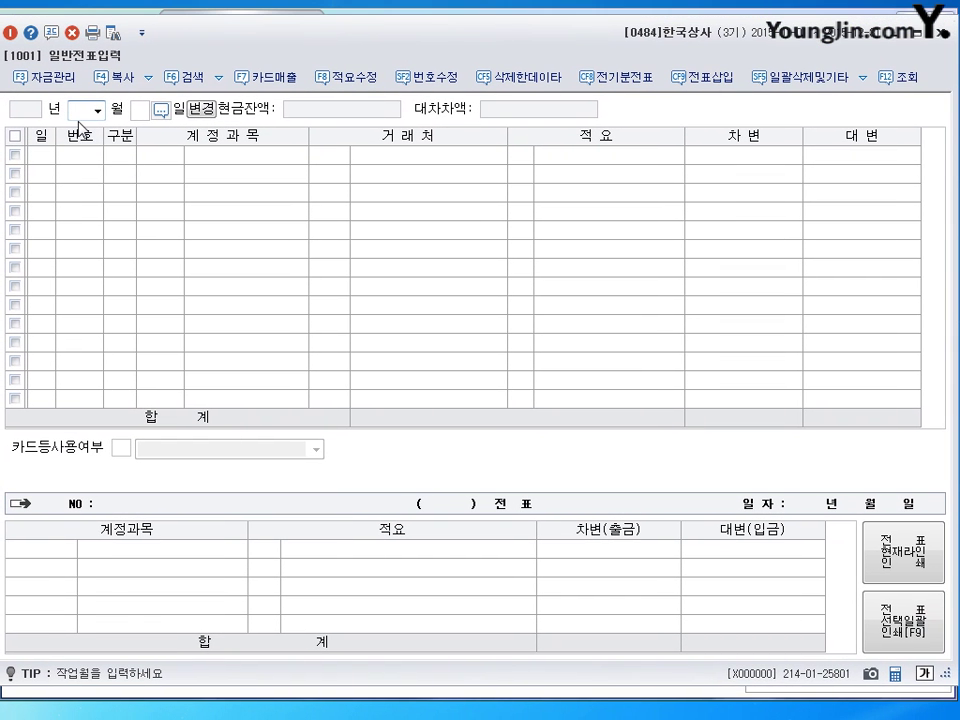
Step: Load the July vouchers in 일반전표입력 and start a new entry dated July 3
type("7")
key("Return")
key("Return")
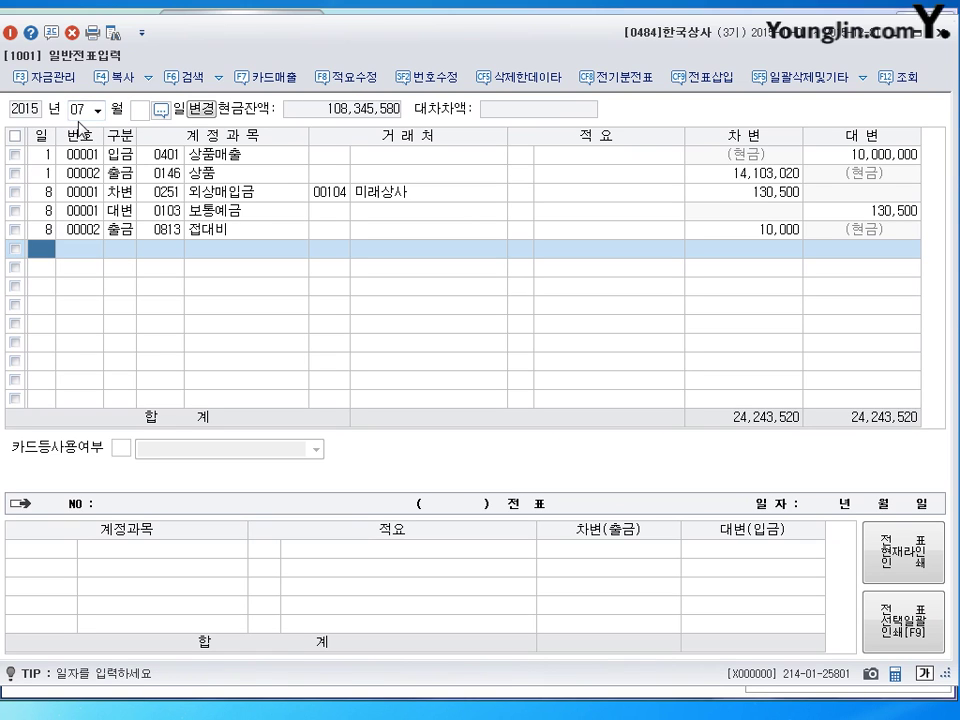
type("13")
key("Return")
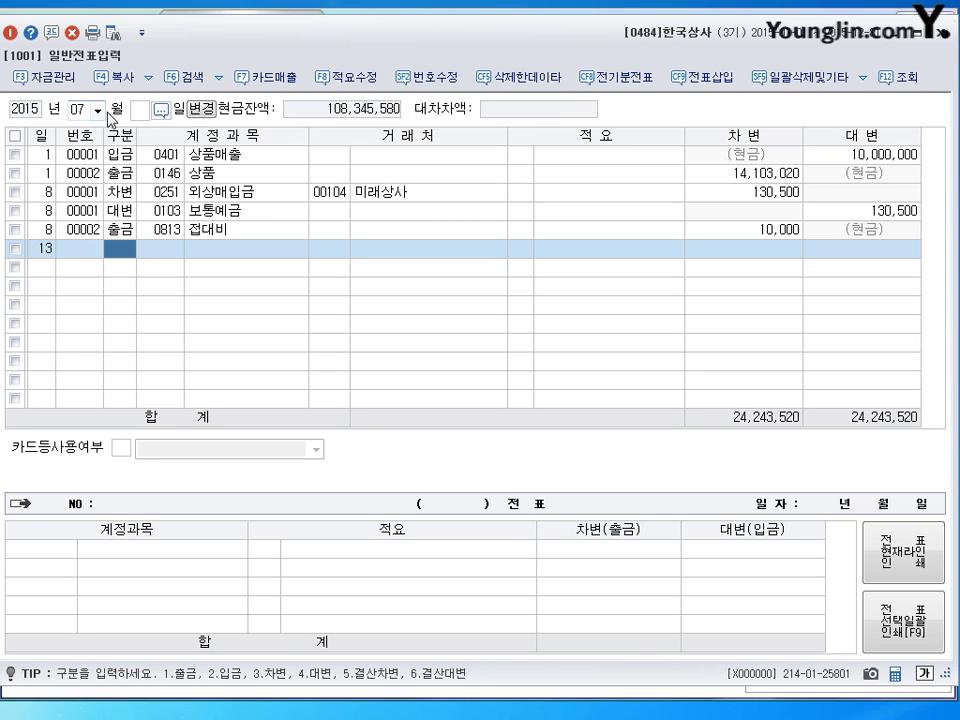
left_click(42, 250)
type("3")
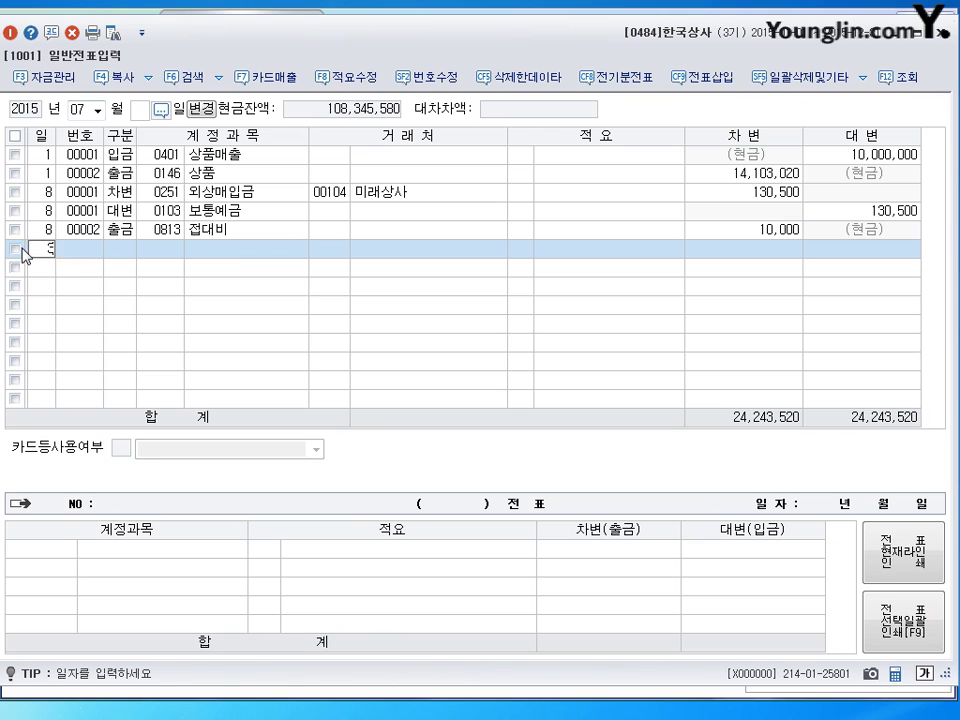
key("Return")
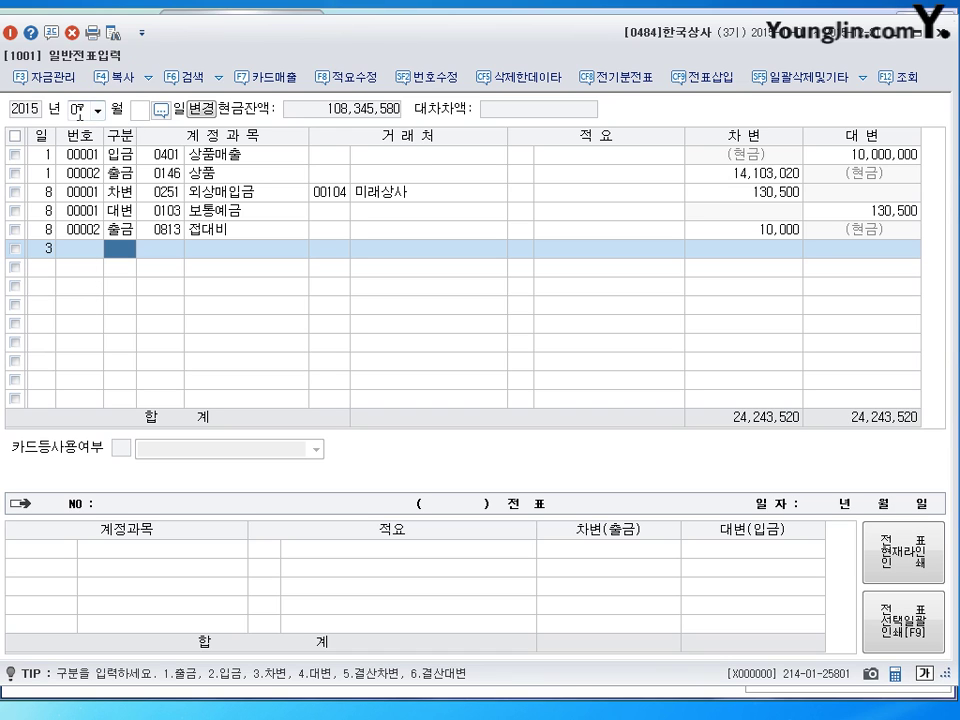
left_click(78, 113)
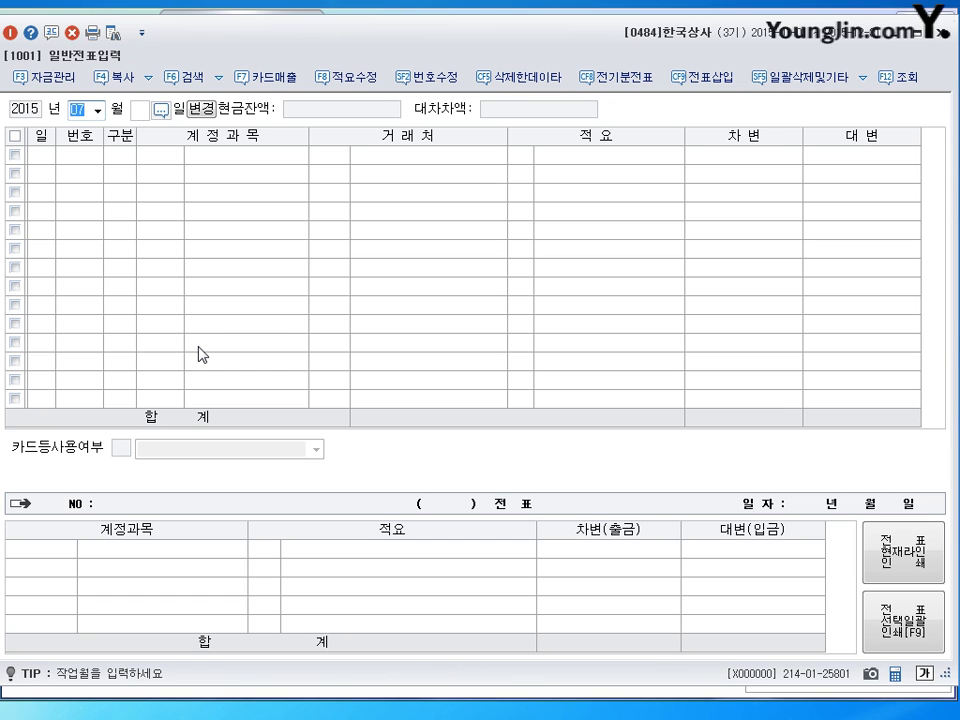
type("06")
key("Return")
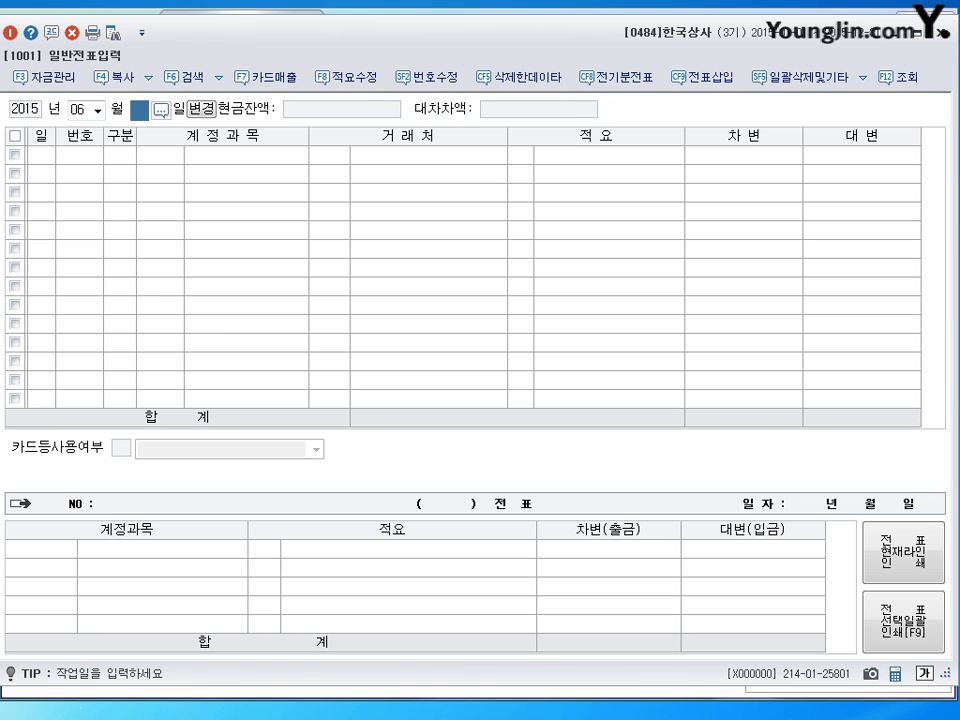
type("28")
key("Return")
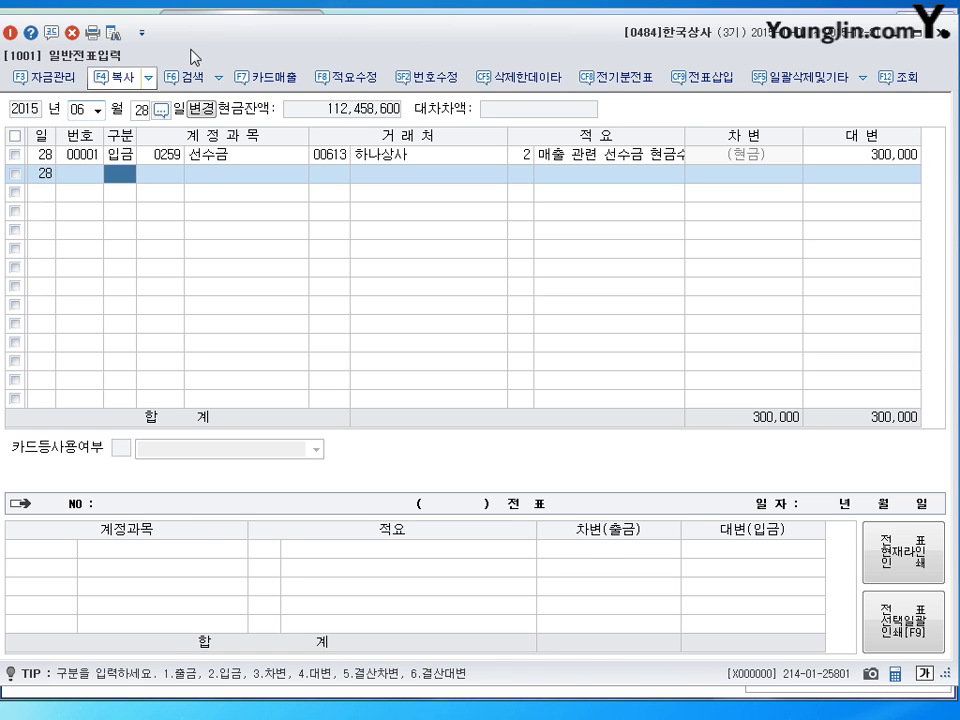
left_click(177, 157)
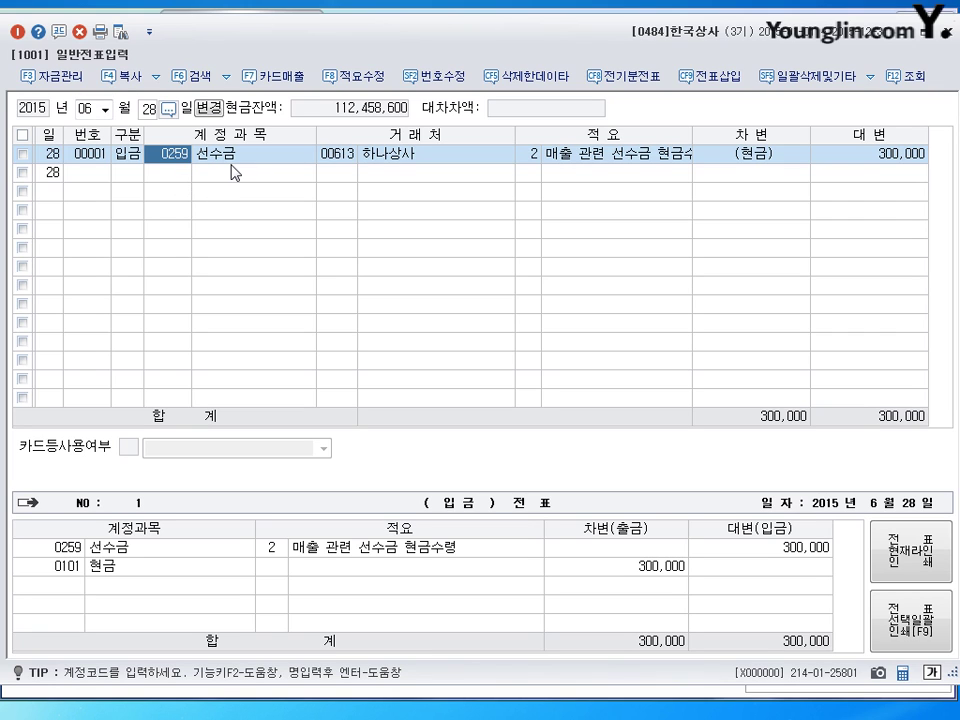
left_click(876, 163)
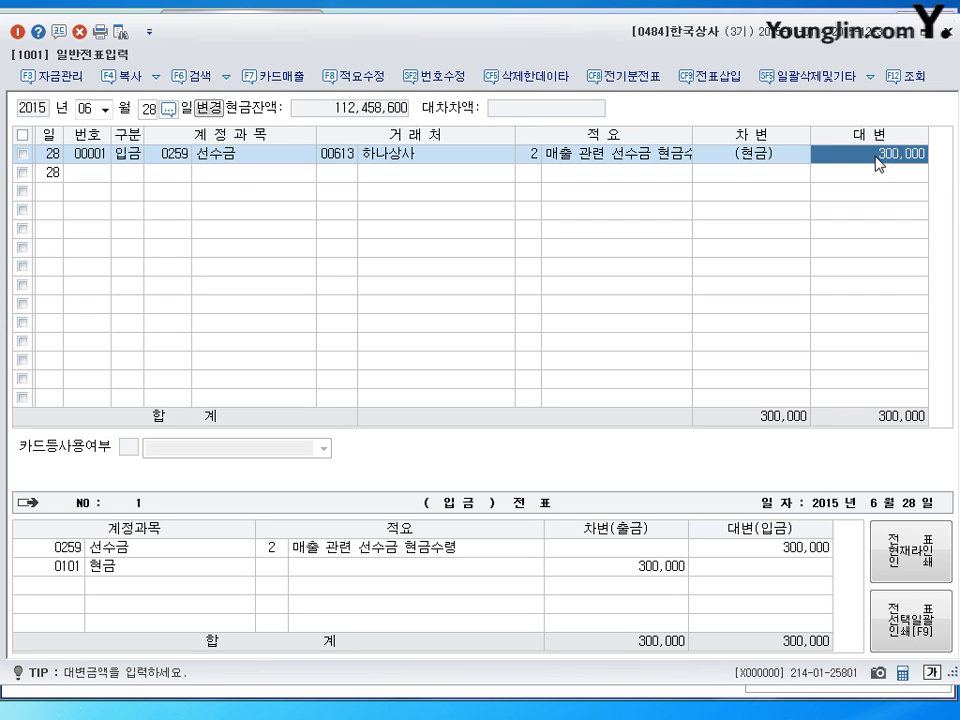
left_click(177, 157)
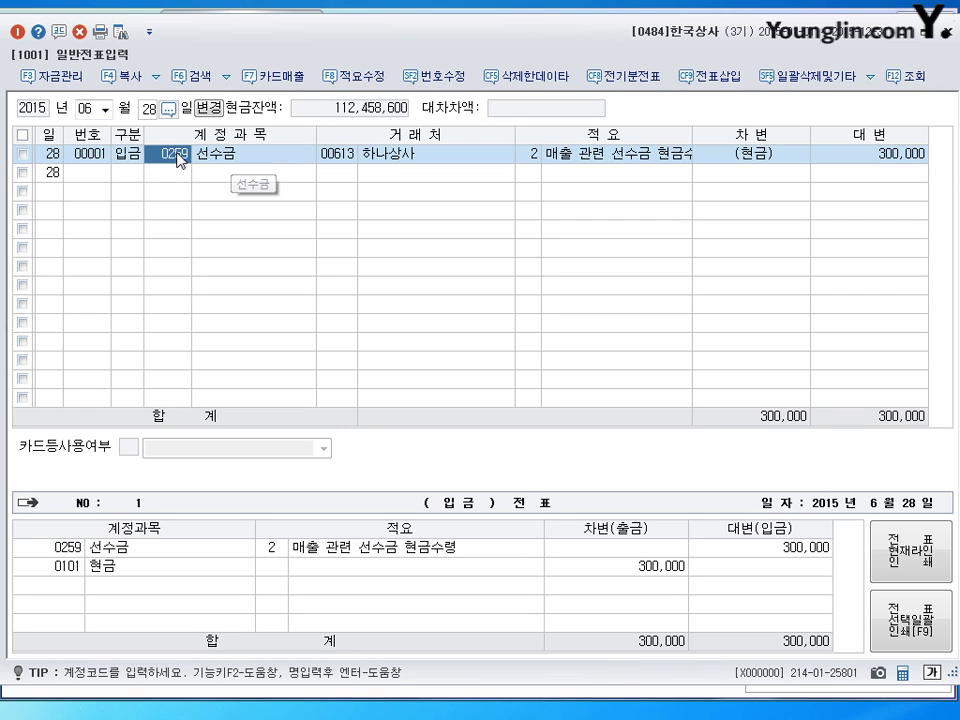
left_click(92, 108)
type("7")
key("Return")
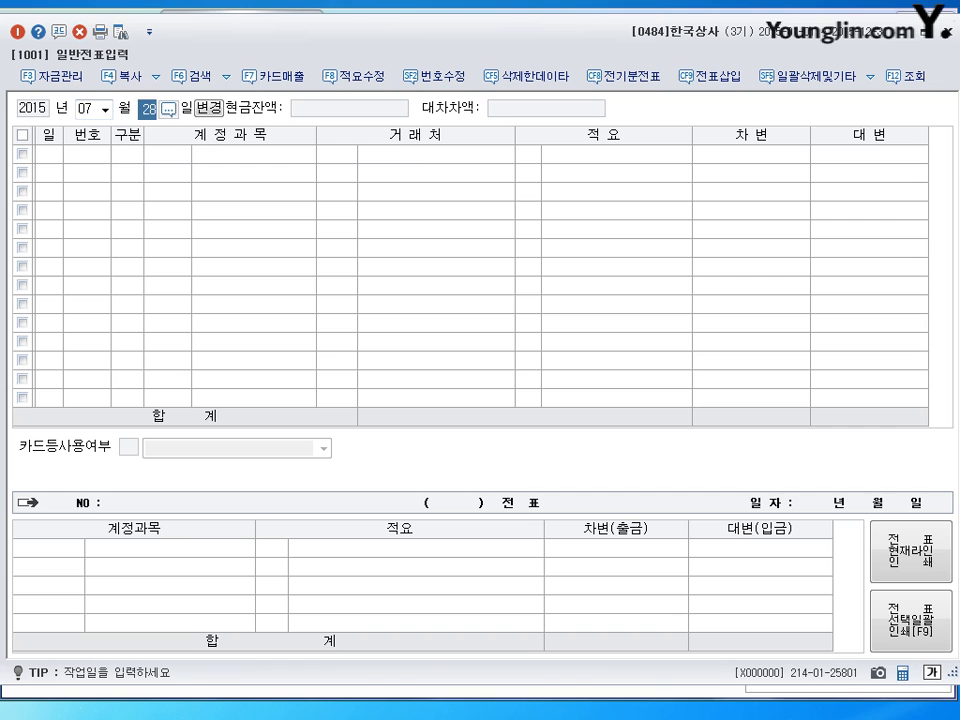
key("BackSpace")
key("Return")
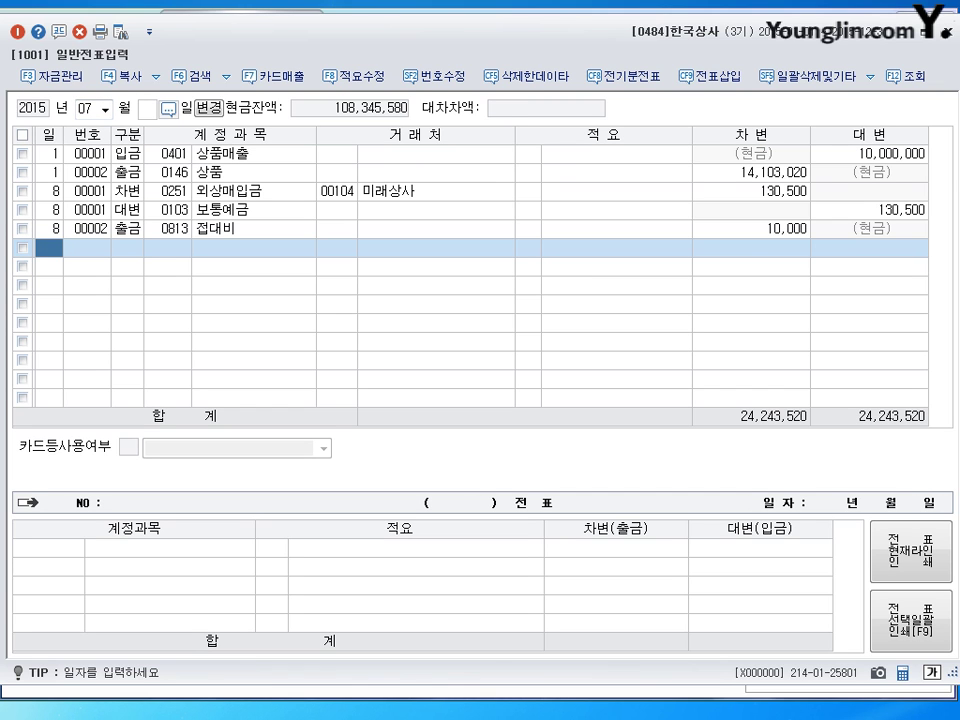
Step: Enter day 3 for the new July journal line
type("3")
key("Return")
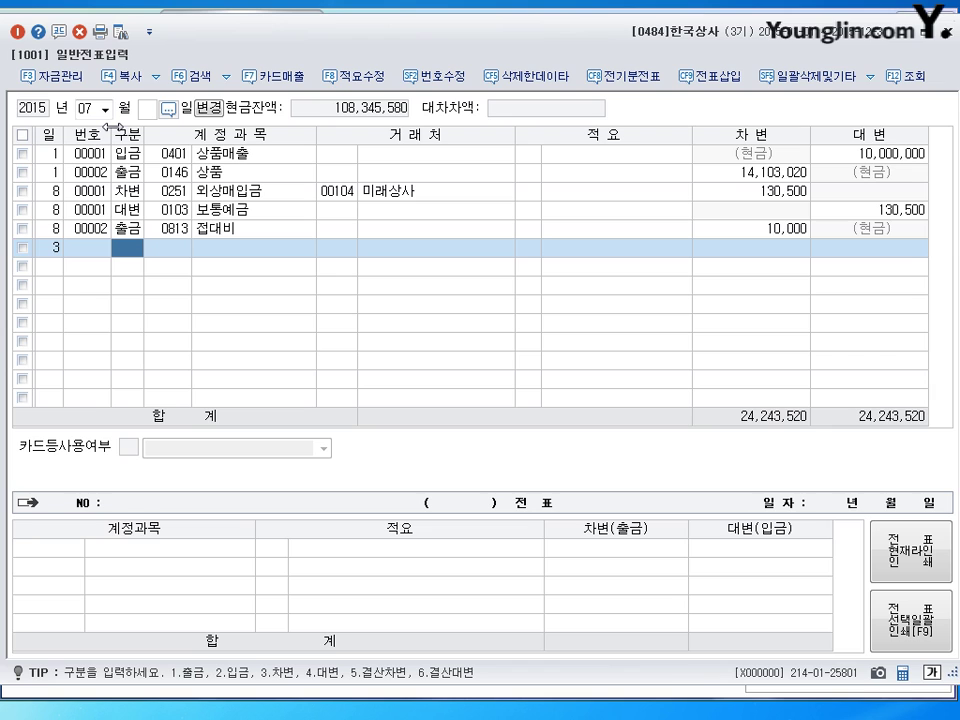
Step: Debit 0259 선수금 300,000 with 하나상사 as the customer
type("3")
key("Return")
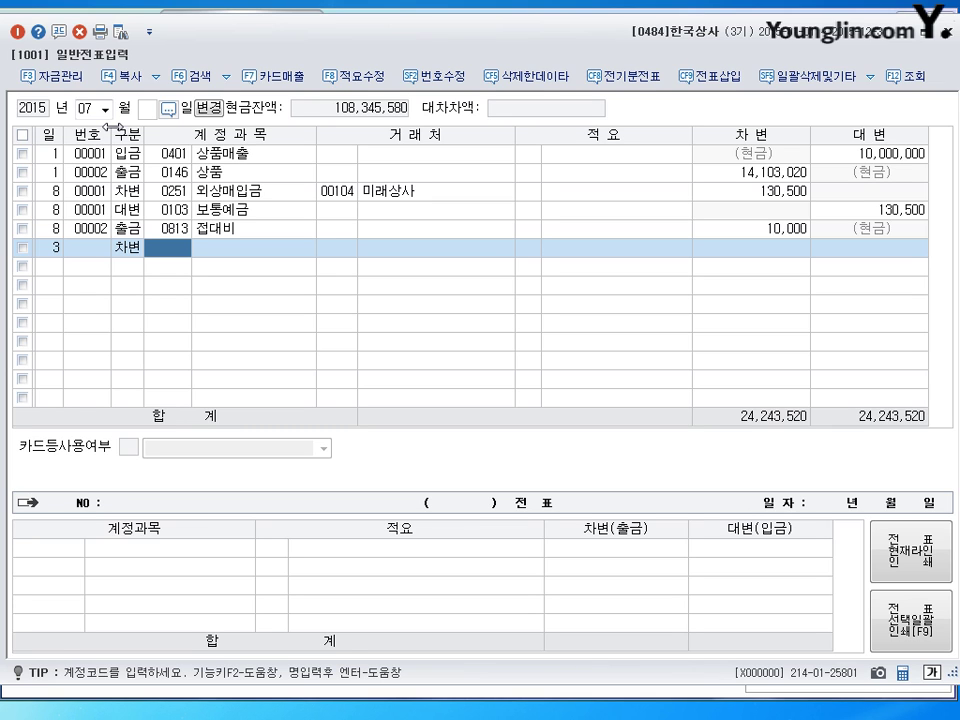
type("259")
key("Return")
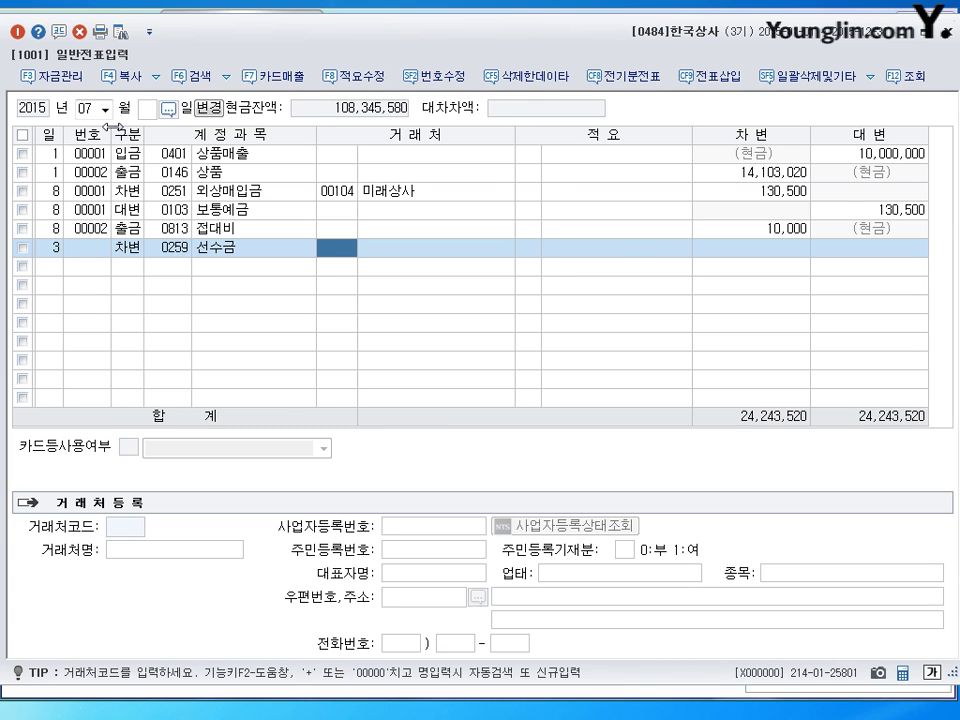
type("하나")
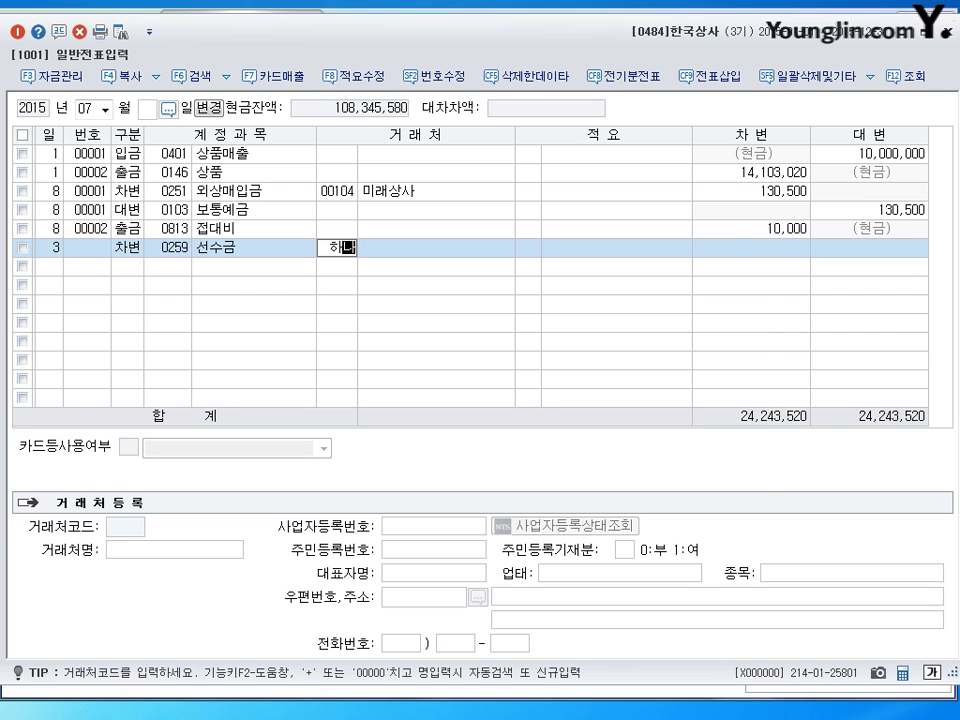
key("Return")
key("Return")
key("Return")
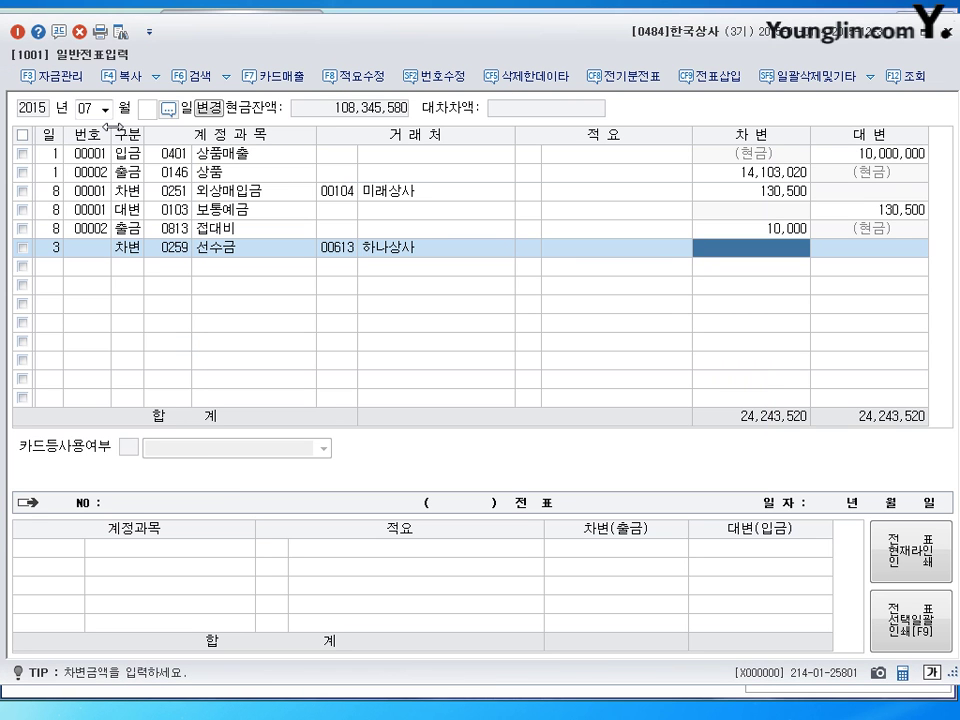
type("3000000")
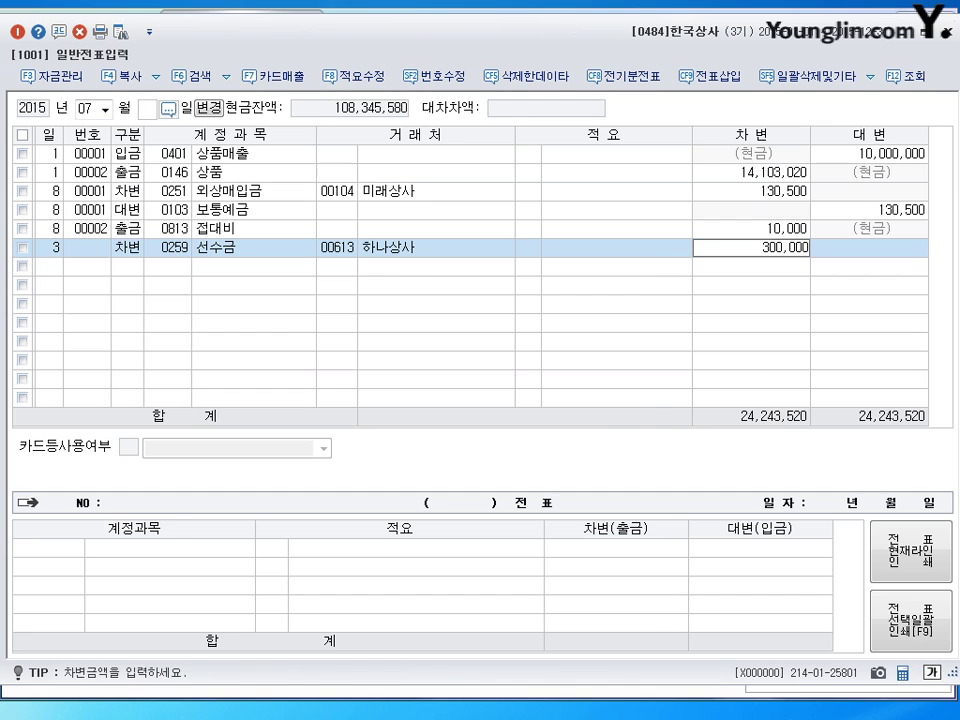
key("Return")
Step: Add a debit line of 1,000,000 to 0101 현금
type("3")
key("Return")
type("101")
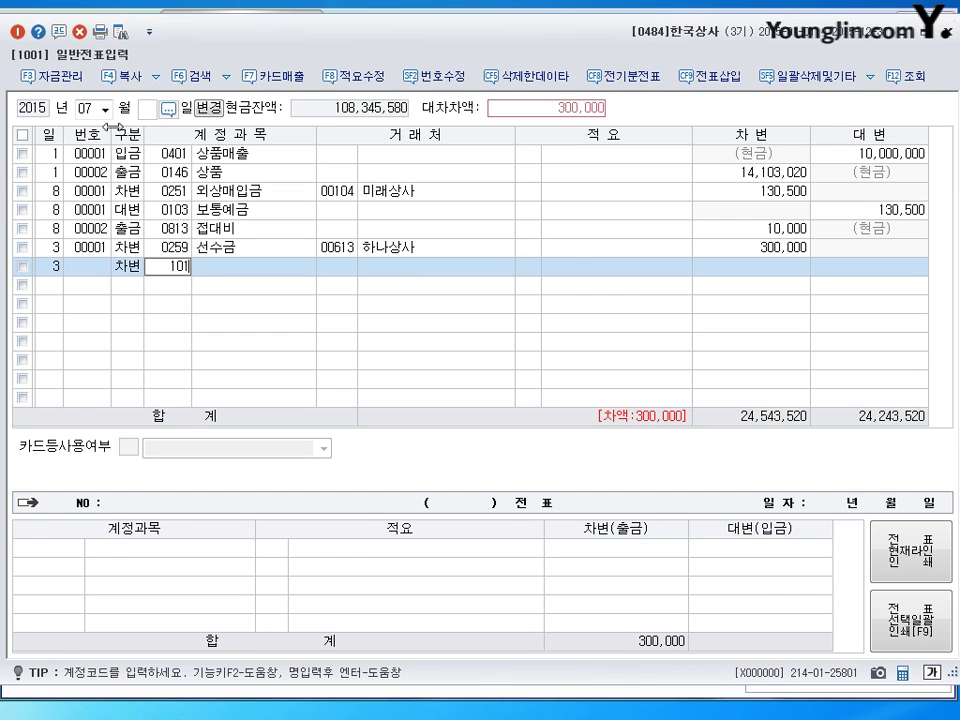
key("Return")
key("Return")
key("Return")
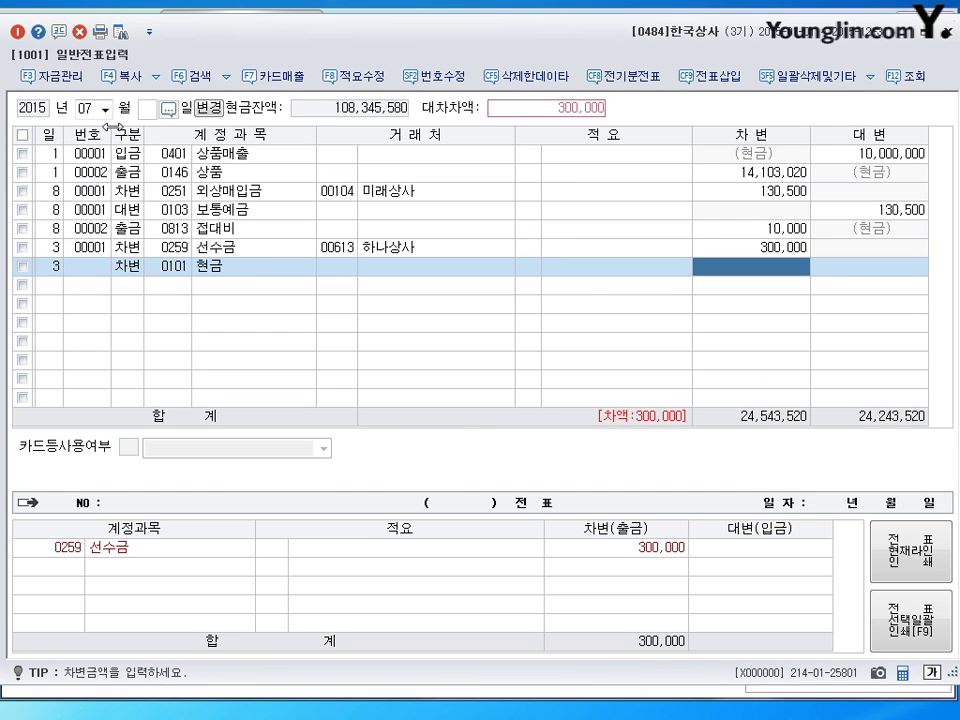
type("1000000")
Step: Debit 0108 외상매출금 1,700,000 for customer 00613 하나상사
key("Return")
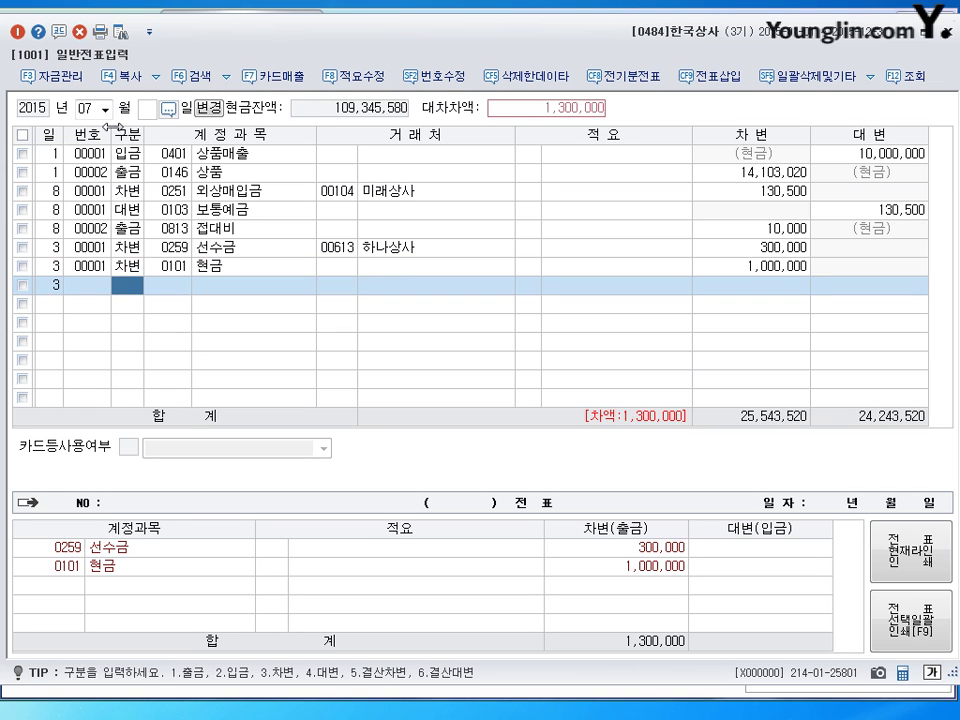
type("3")
key("Return")
type("108")
key("Return")
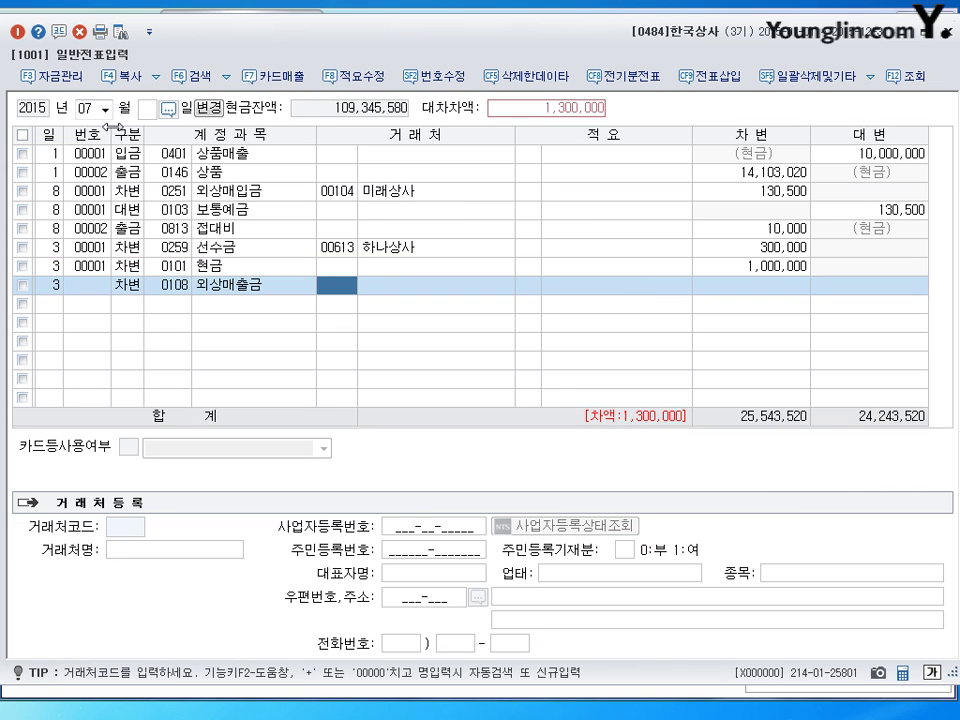
type("613")
key("Return")
key("Return")
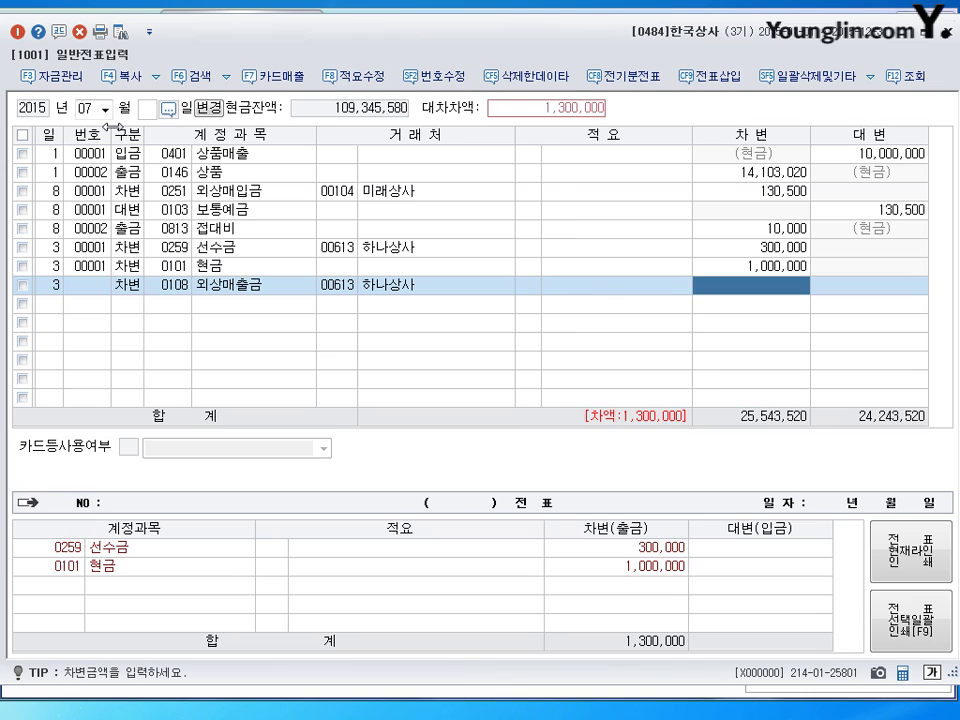
type("1700000")
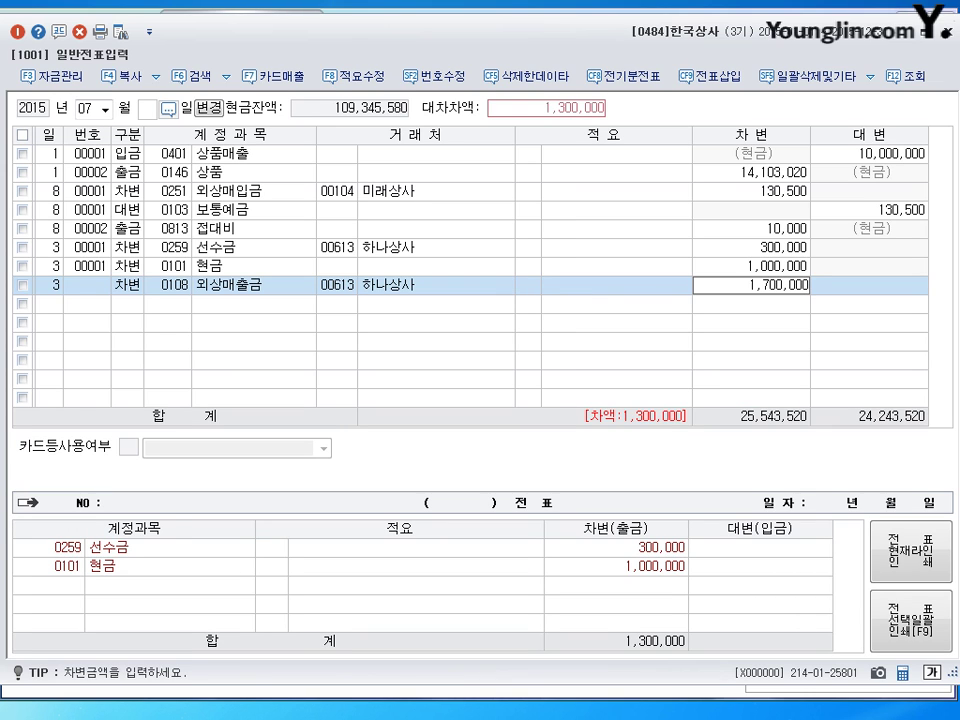
key("Return")
Step: Credit 0401 상품매출 3,000,000 and begin the next entry on day 13
type("4")
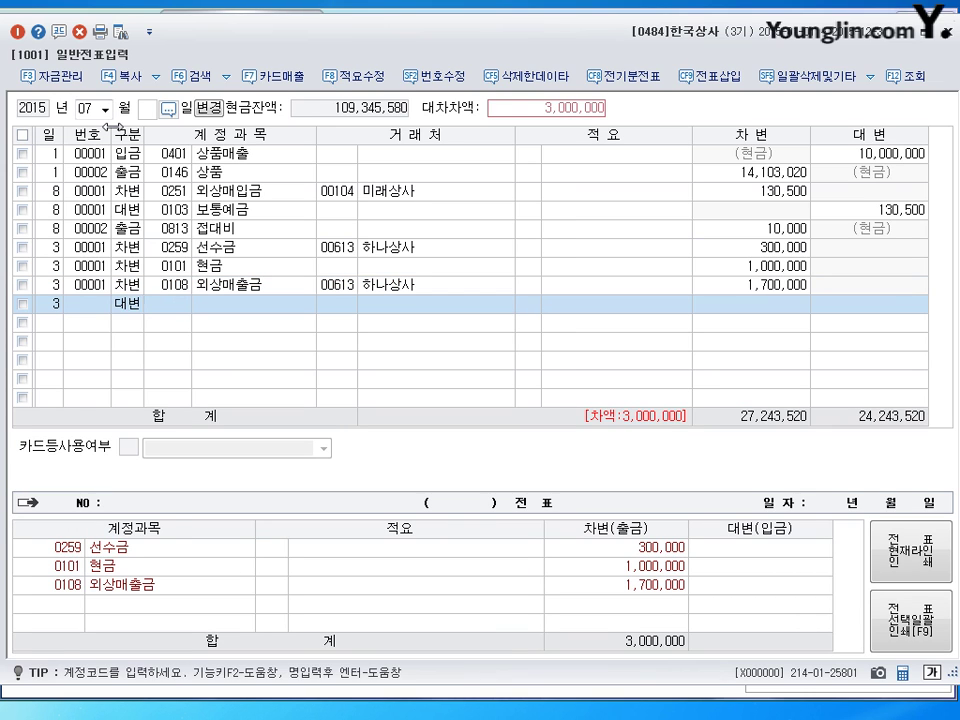
key("Return")
type("401")
key("Return")
key("Return")
key("Return")
key("Return")
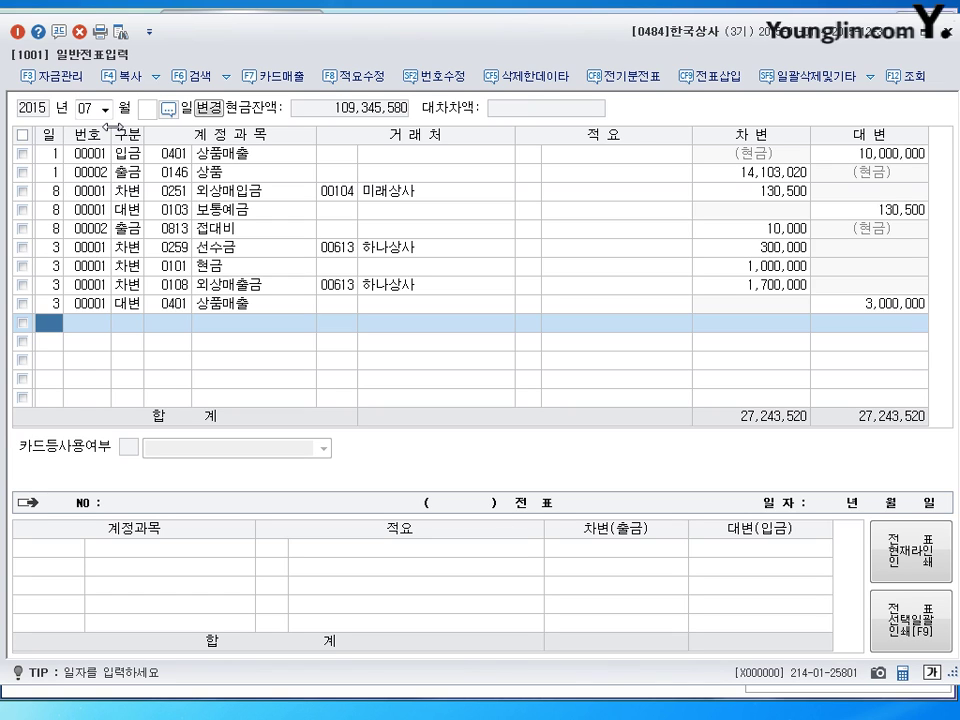
type("13")
key("Return")
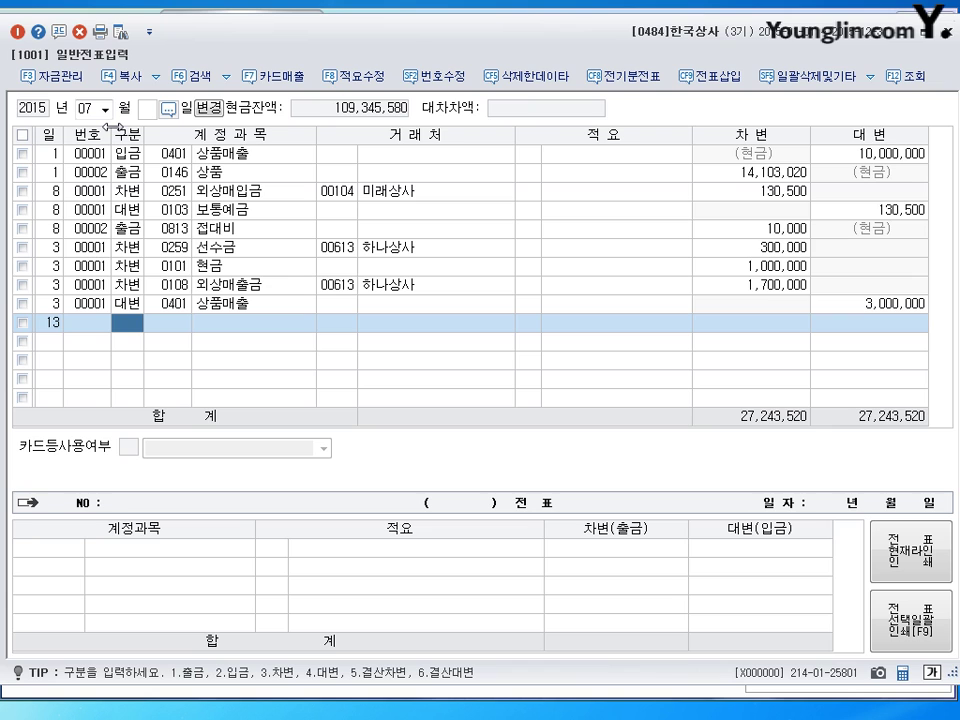
Step: Debit 0251 외상매입금 5,000,000 with 해피상사 as the partner
type("3251")
key("Return")
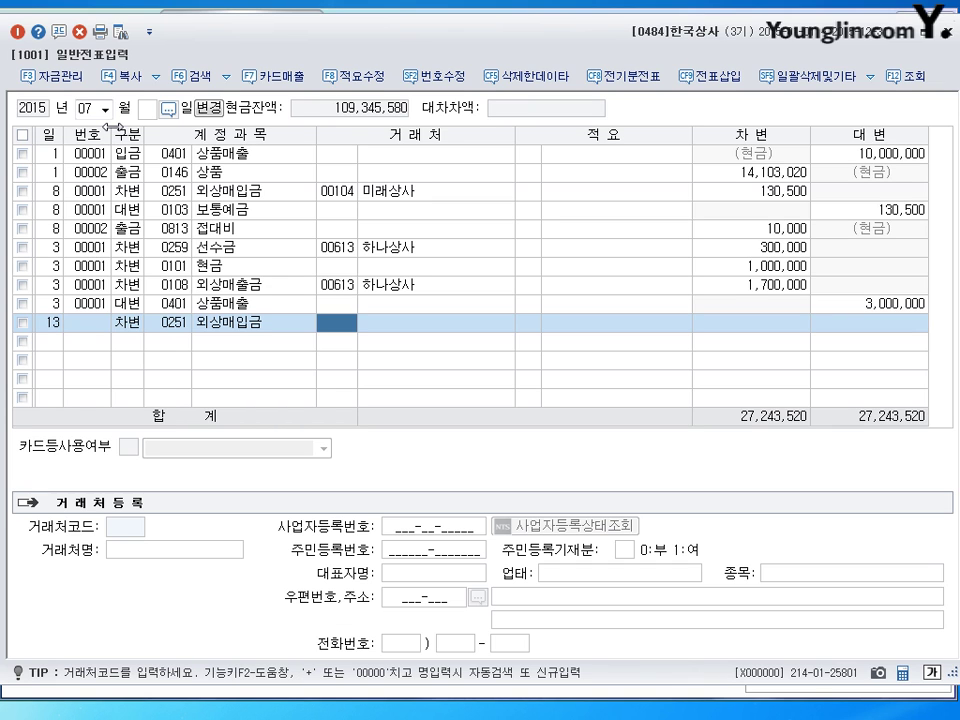
type("해피")
key("Return")
key("Return")
key("Return")
key("Return")
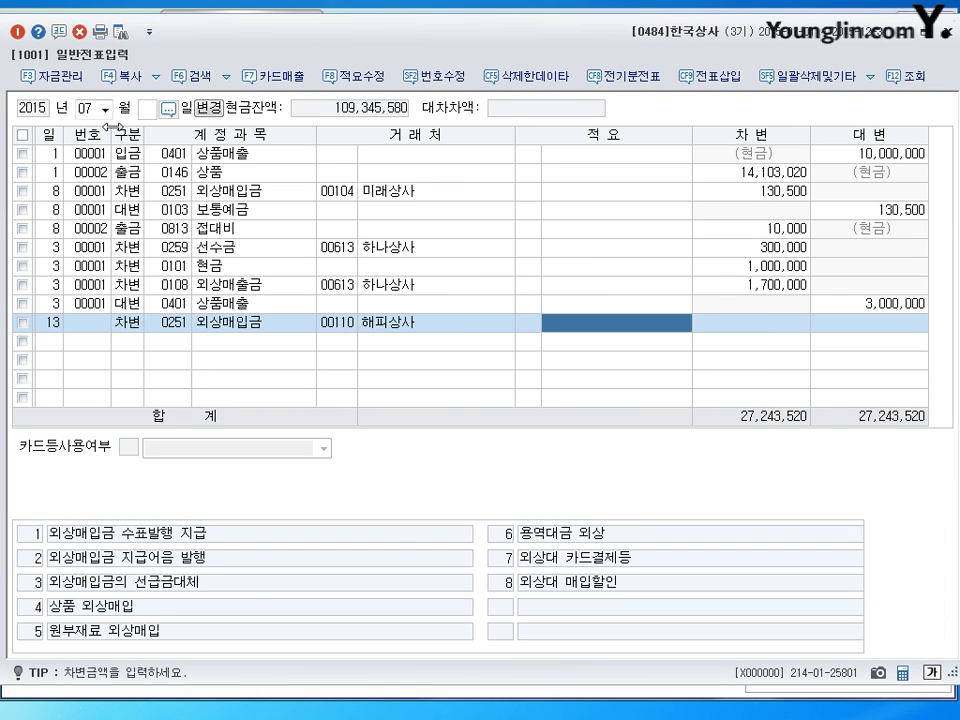
type("5000000")
key("Return")
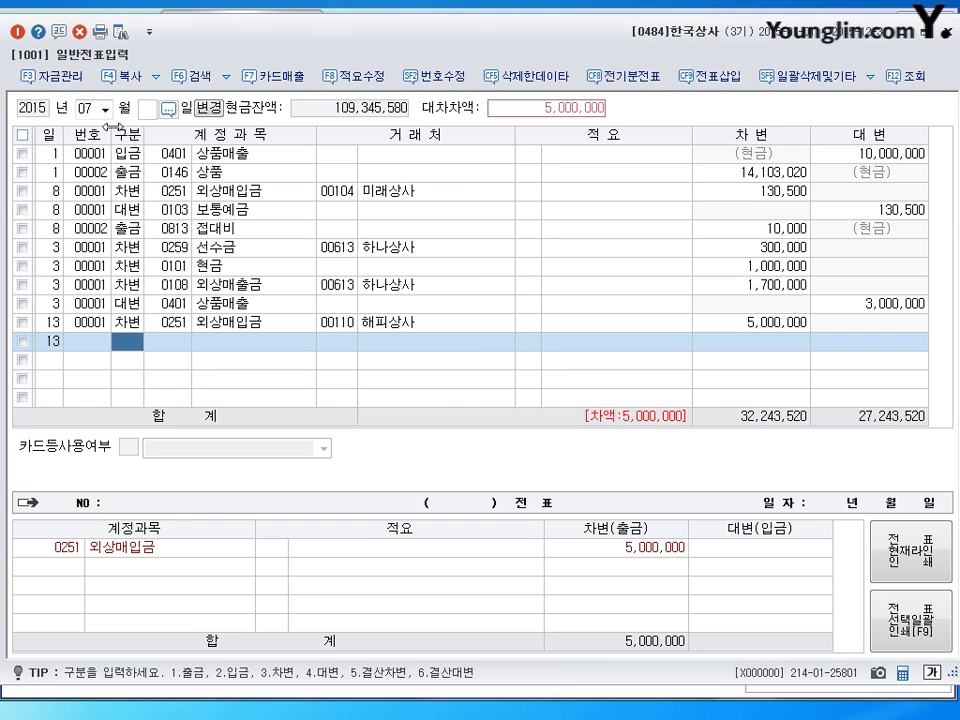
type("3")
Step: Add a 2,000,000 debit line to 0110 받을어음 for 해피상사
key("Return")
type("0110")
key("Return")
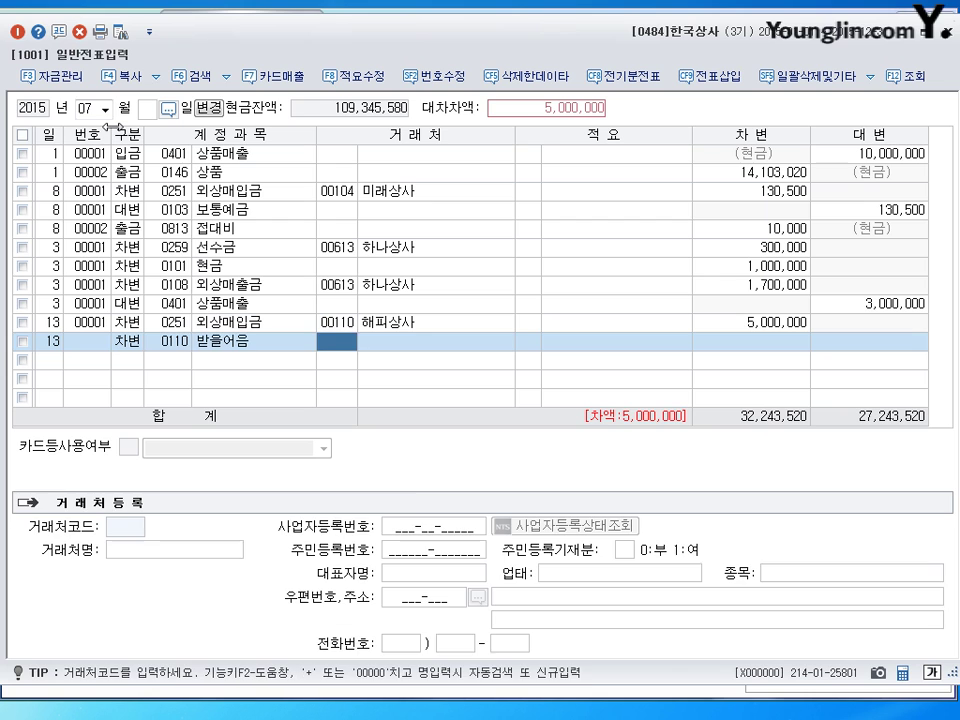
type("110")
key("Return")
key("Return")
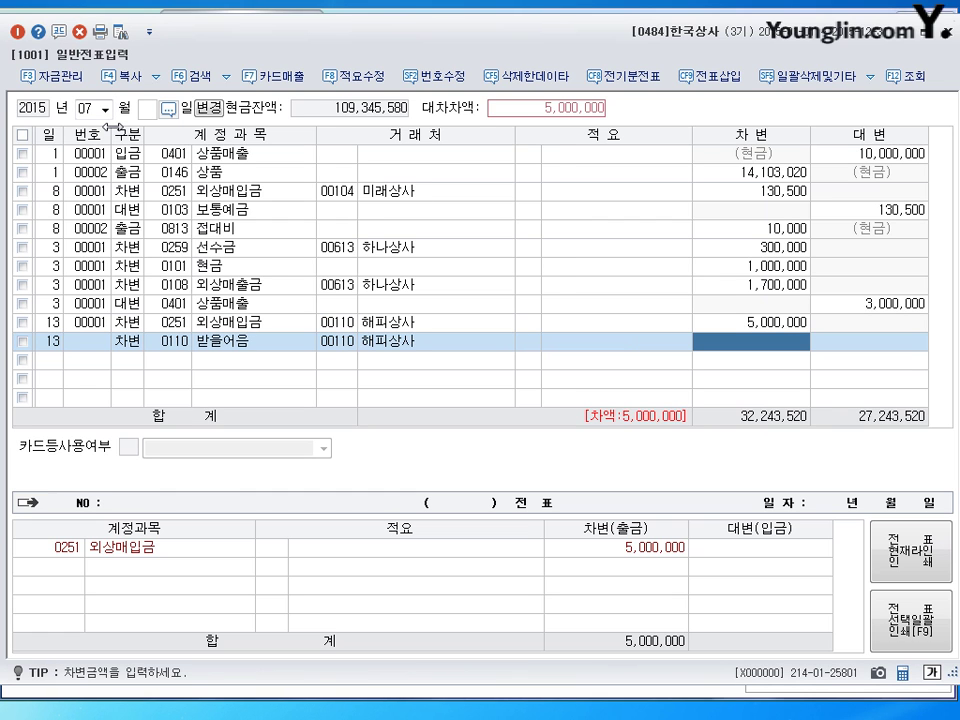
key("Left")
key("Left")
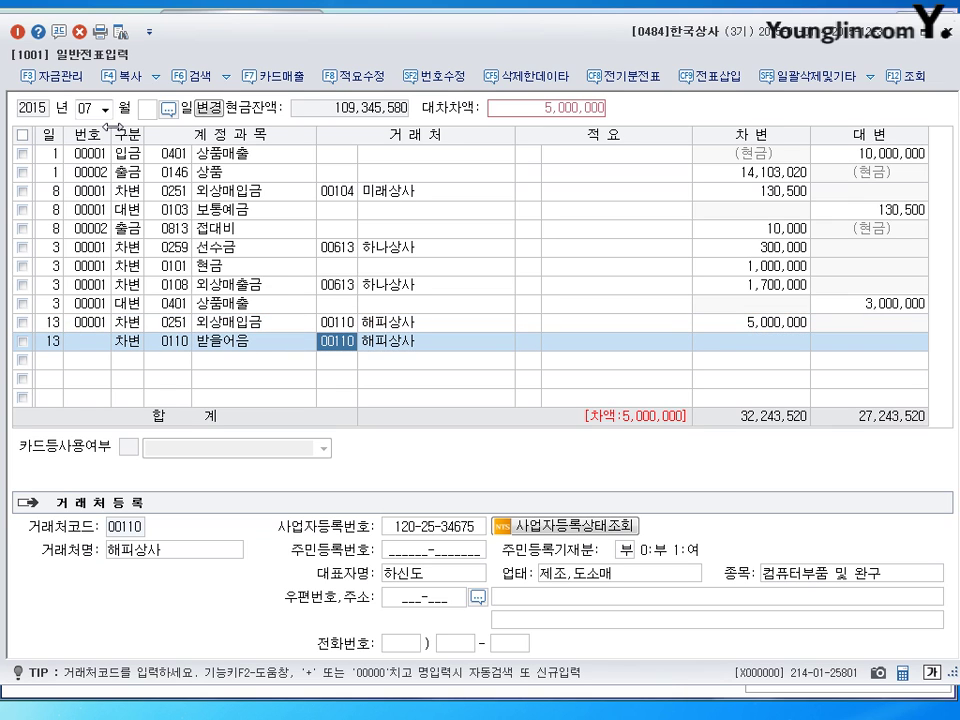
key("Return")
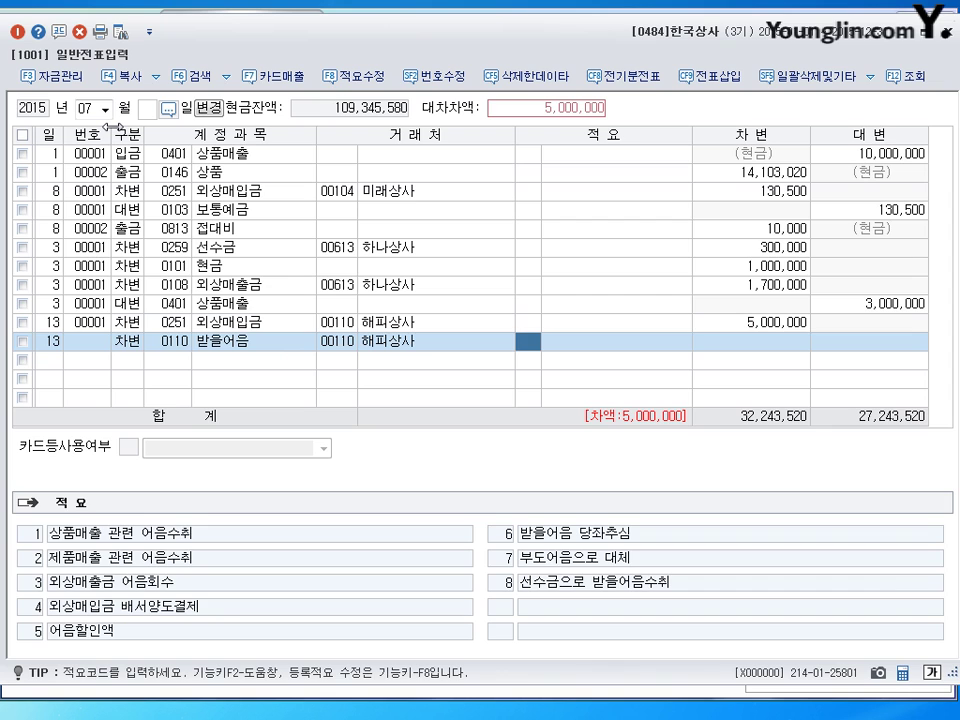
key("Return")
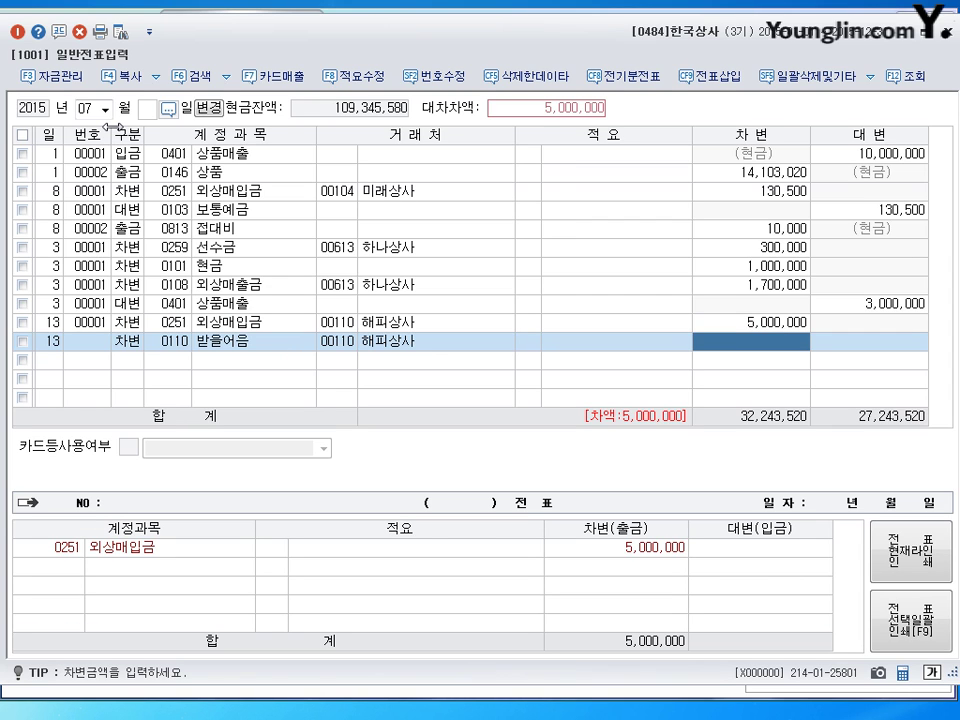
type("2000000")
key("Return")
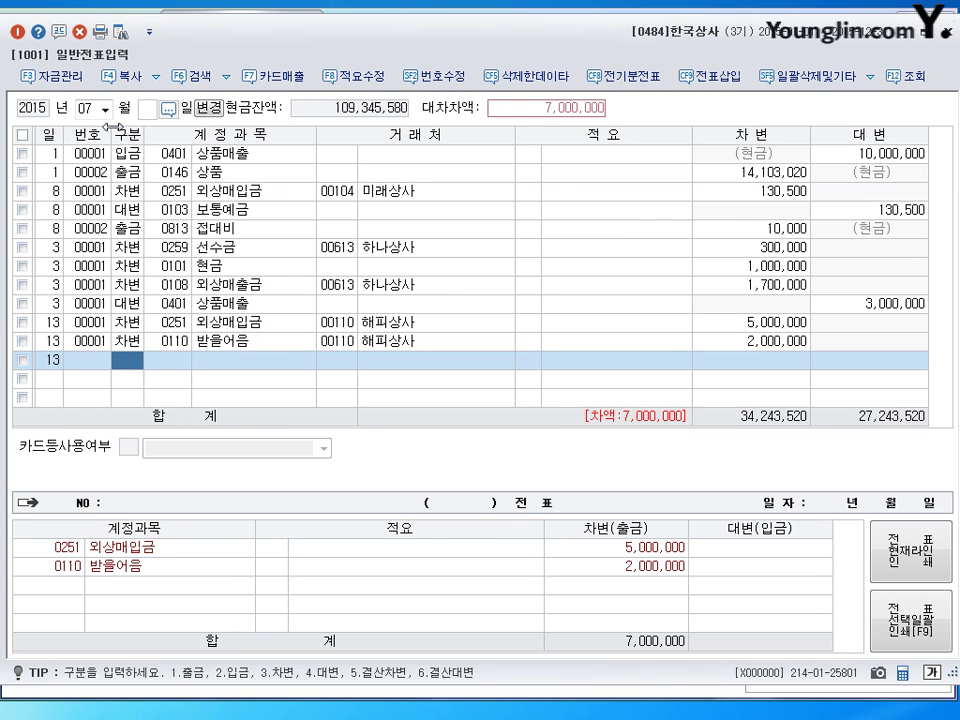
Step: Credit 0401 상품매출 7,000,000 to balance the July 13 voucher
type("4")
key("Return")
type("0401")
key("Return")
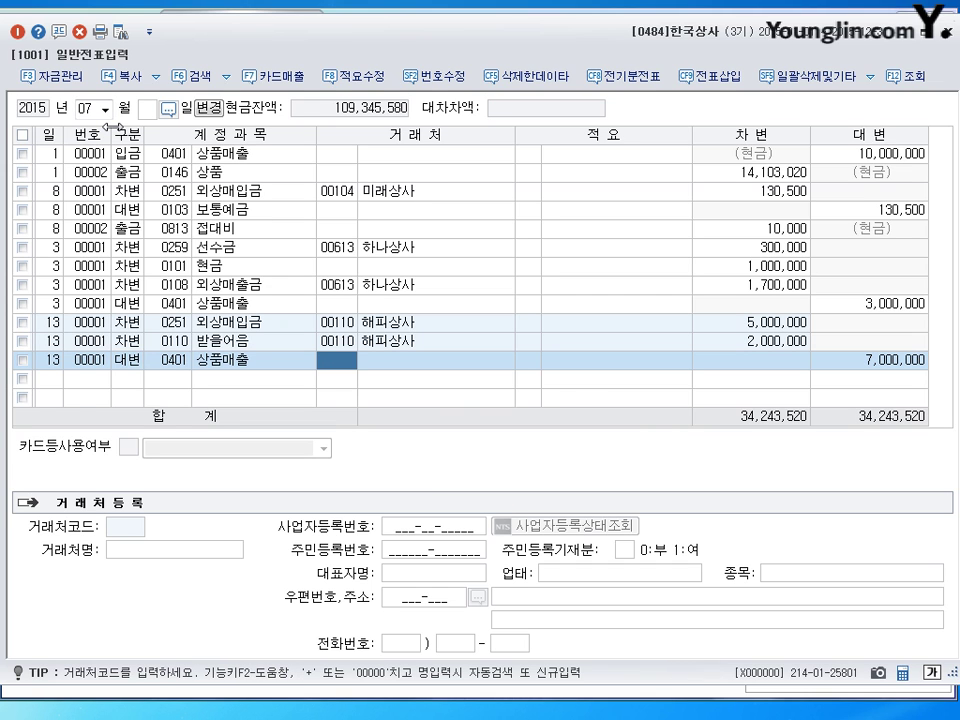
key("Return")
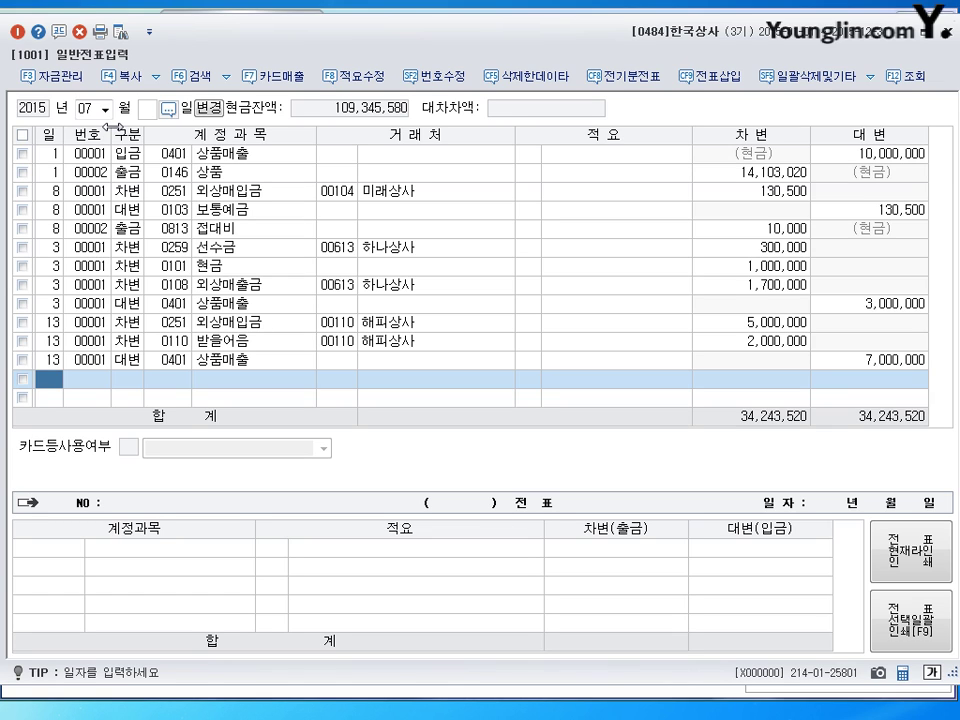
Step: Enter a day-16 출금 line for 0202 건물 of 17,900,000
type("16")
key("Return")
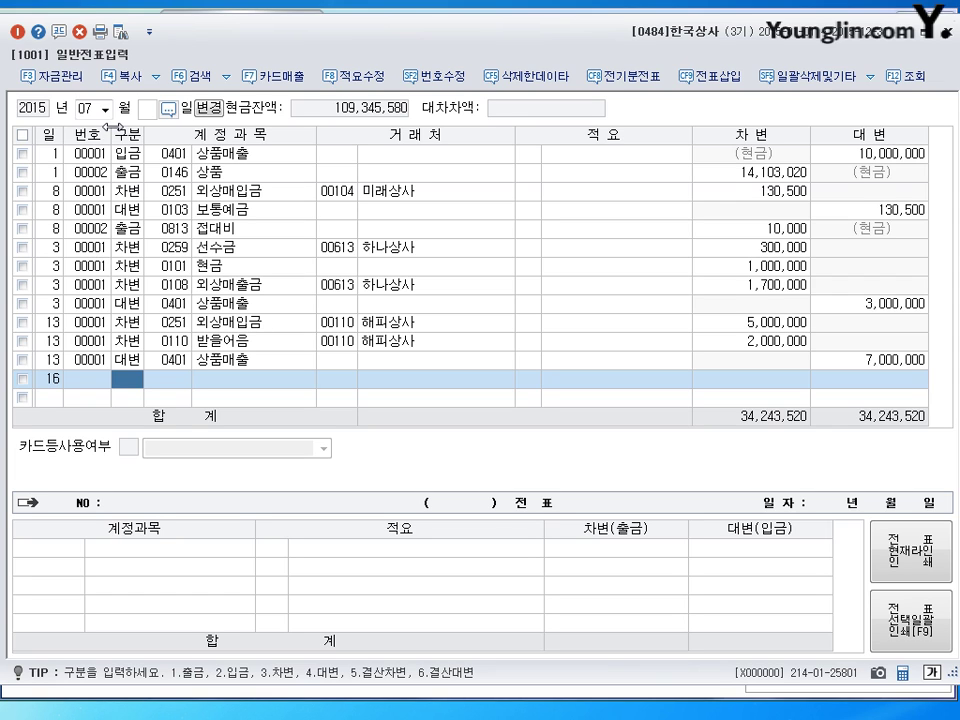
key("1")
key("Return")
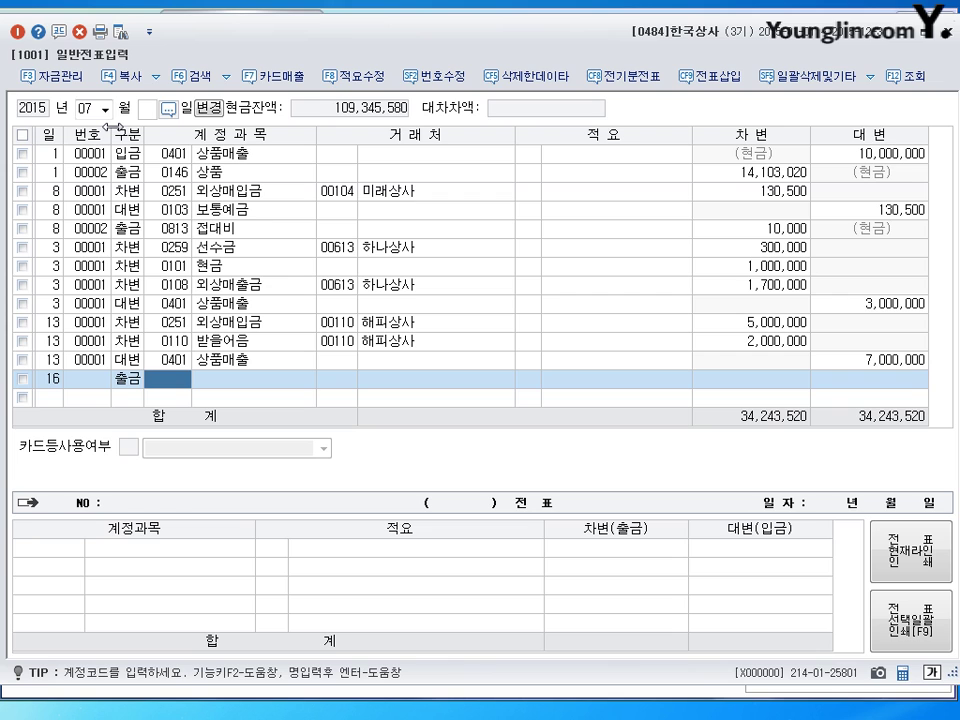
type("0202")
key("Return")
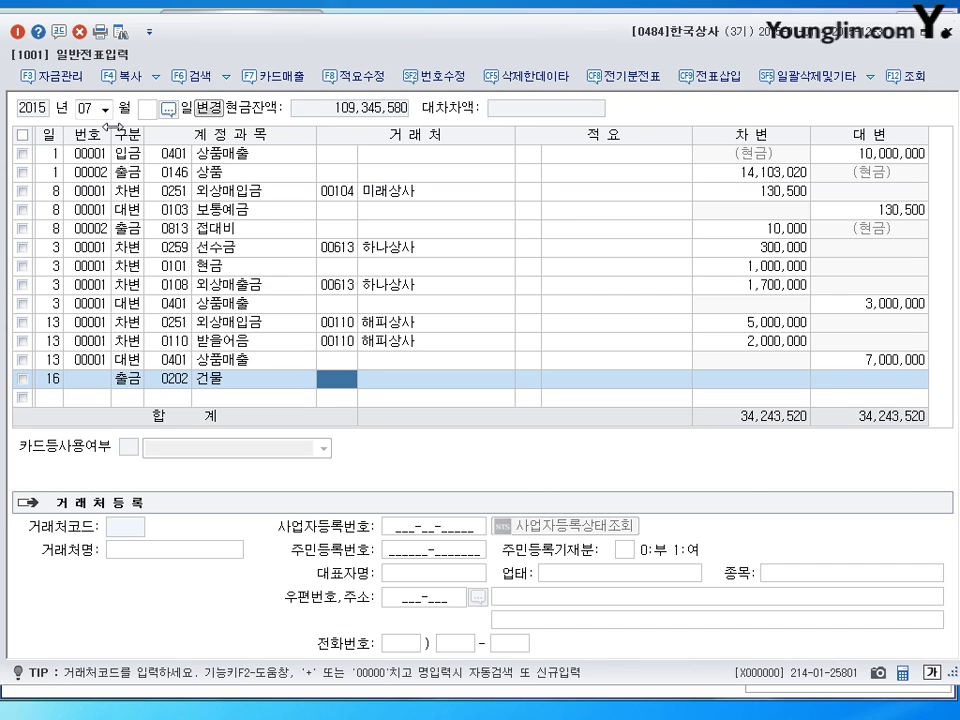
key("Return")
key("Return")
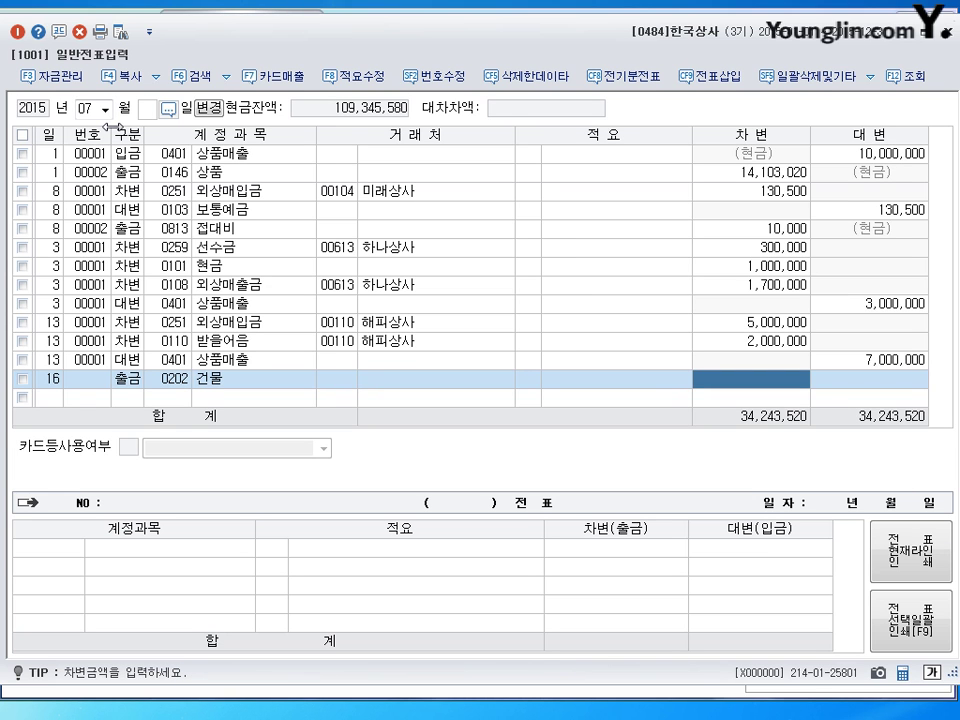
type("17900000")
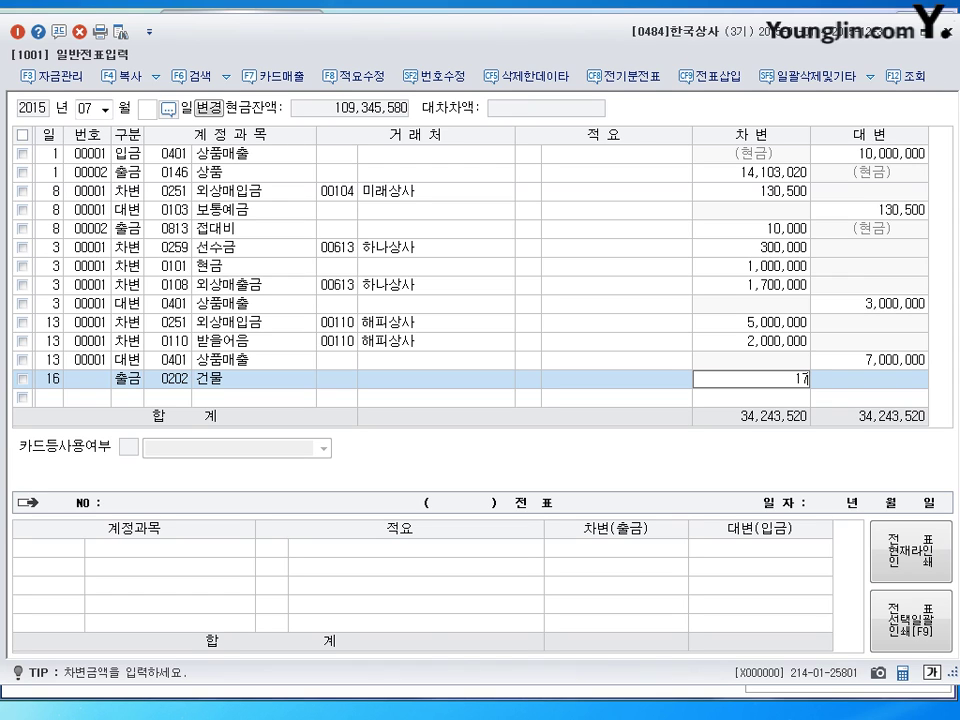
key("Return")
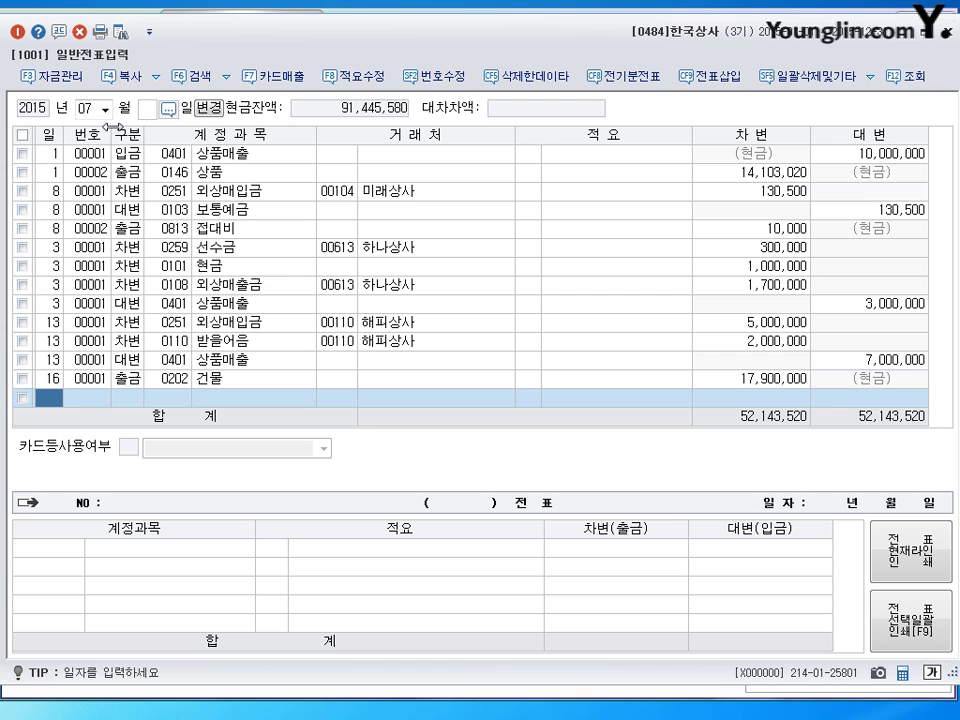
Step: Switch the journal to month 08 and start a day-6 entry
type("08")
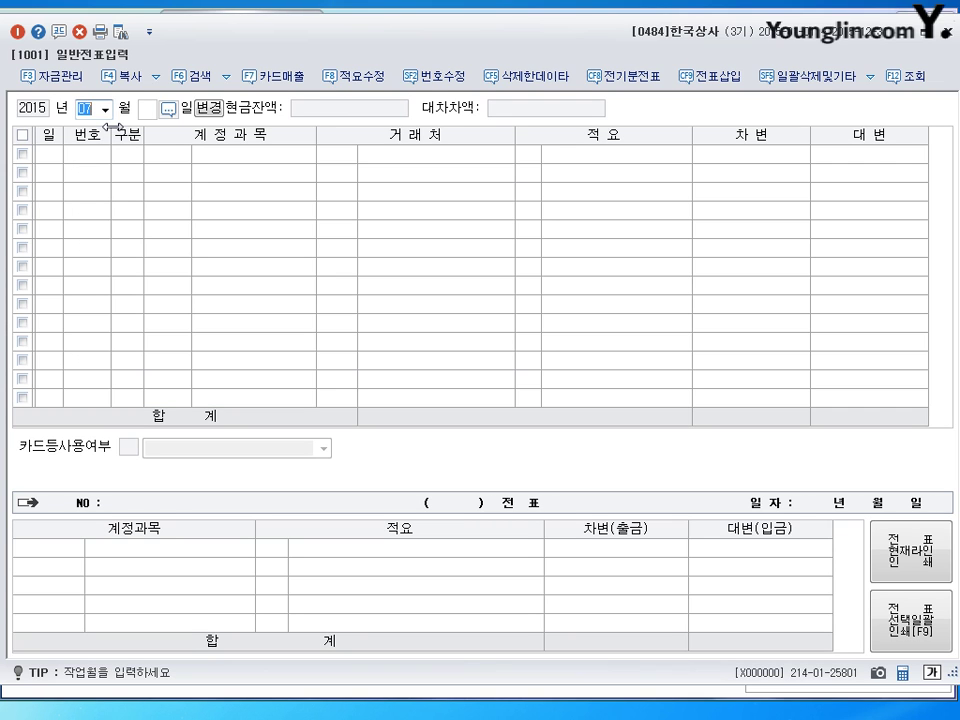
key("Return")
key("Return")
type("6")
key("Return")
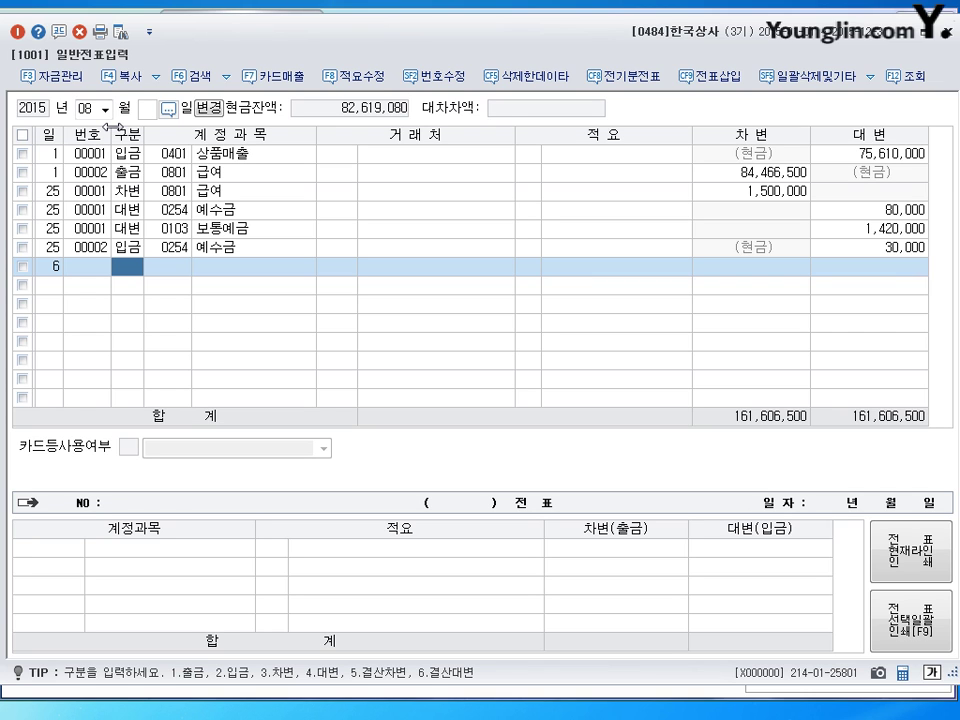
Step: Debit 0811 복리후생비 300,000
type("3")
key("Return")
type("0811")
key("Return")
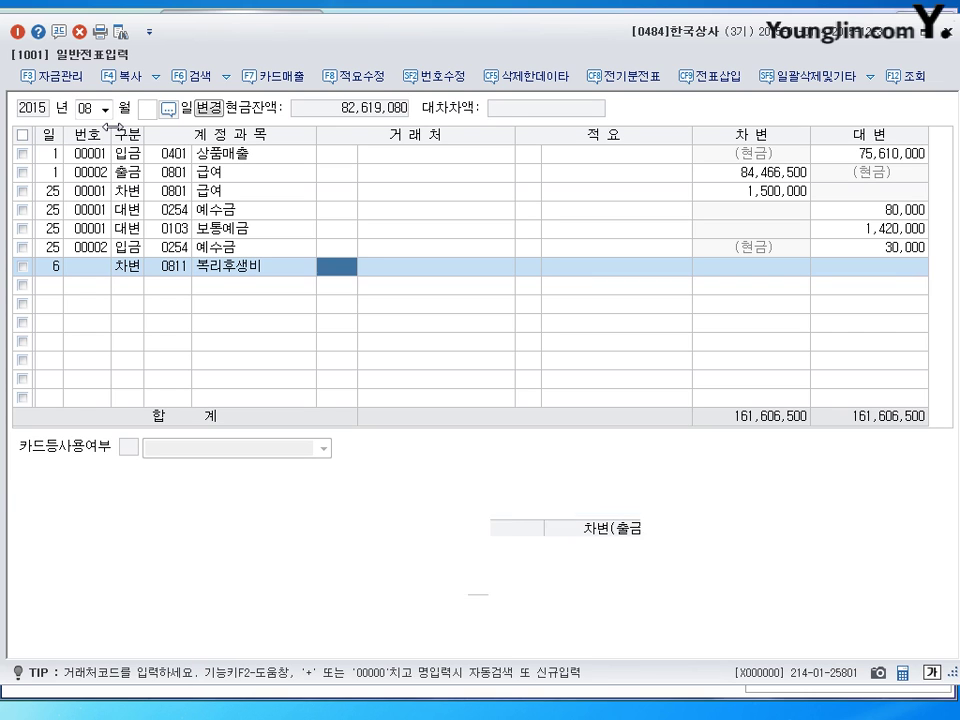
key("Return")
key("Return")
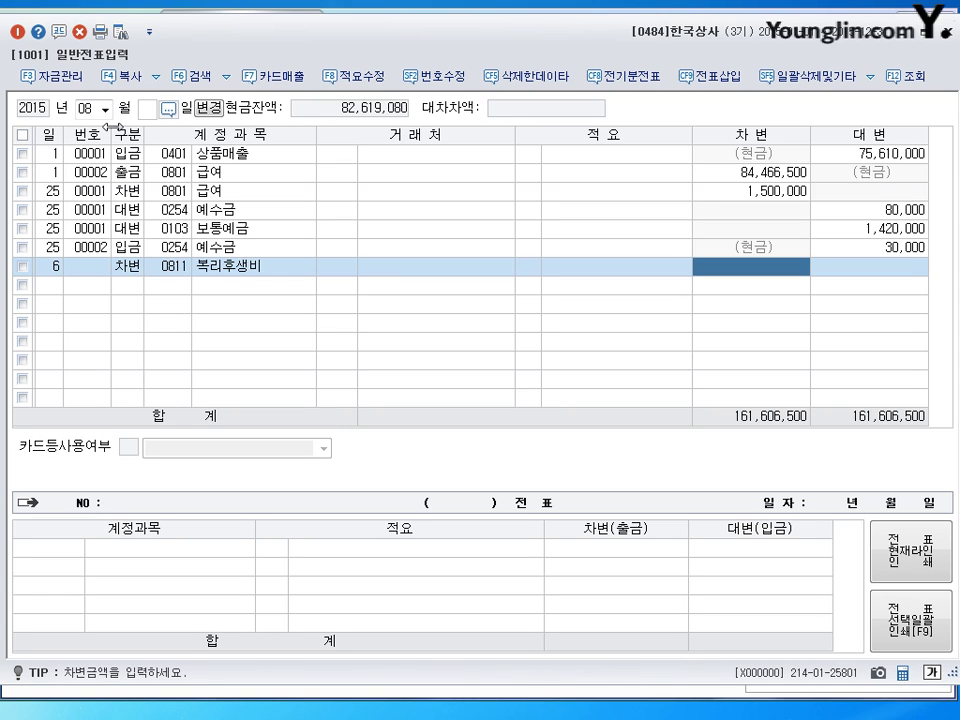
type("3000000")
key("Return")
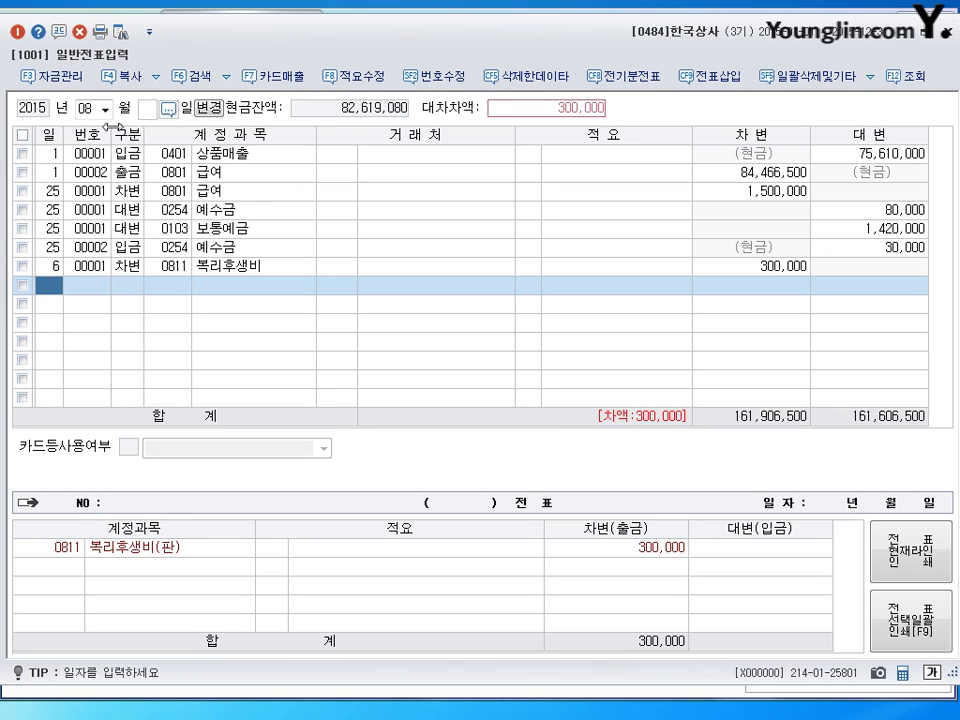
Step: Credit 0253 미지급금 300,000 owed to 00407 목우촌갈비
type("4")
key("Return")
type("253")
key("Return")
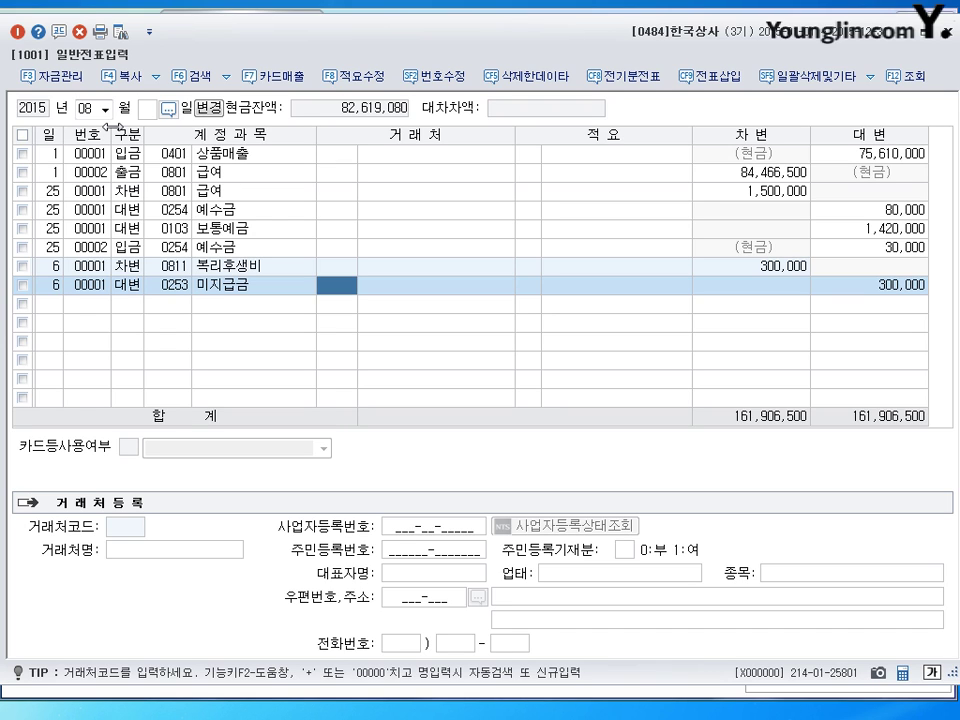
type("목우")
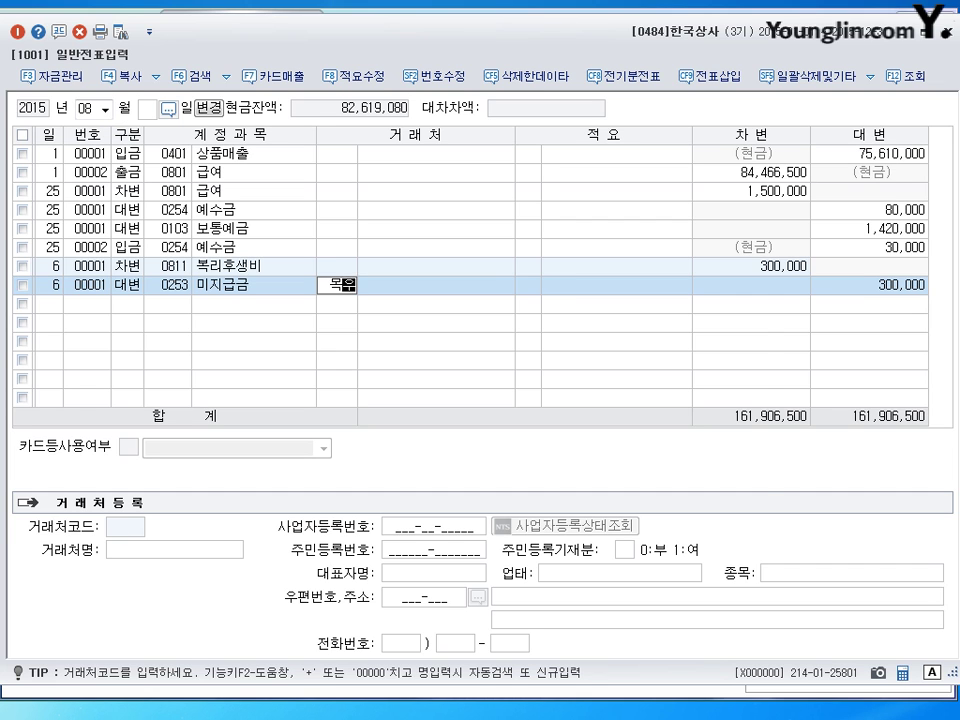
key("Return")
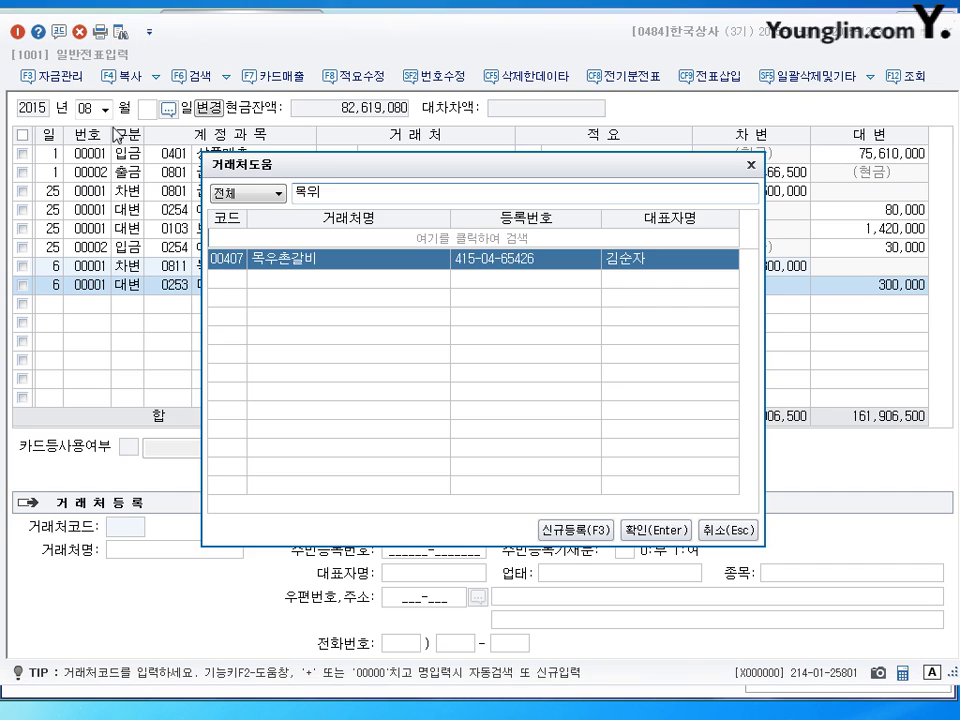
key("Return")
key("Return")
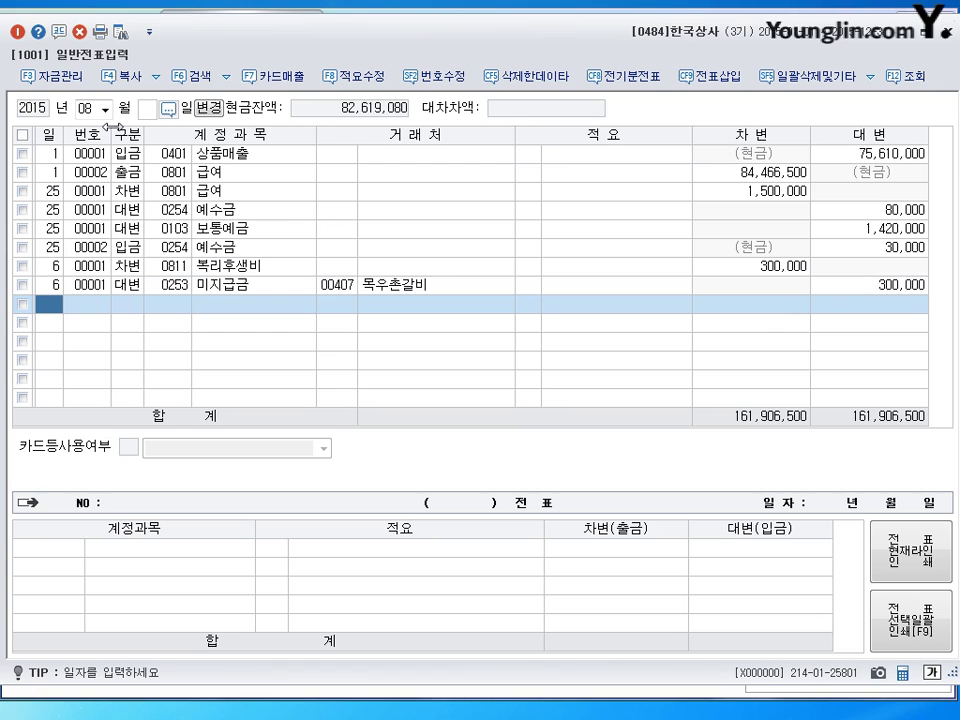
Step: Enter day 22 for the new August journal line
type("22")
key("Return")
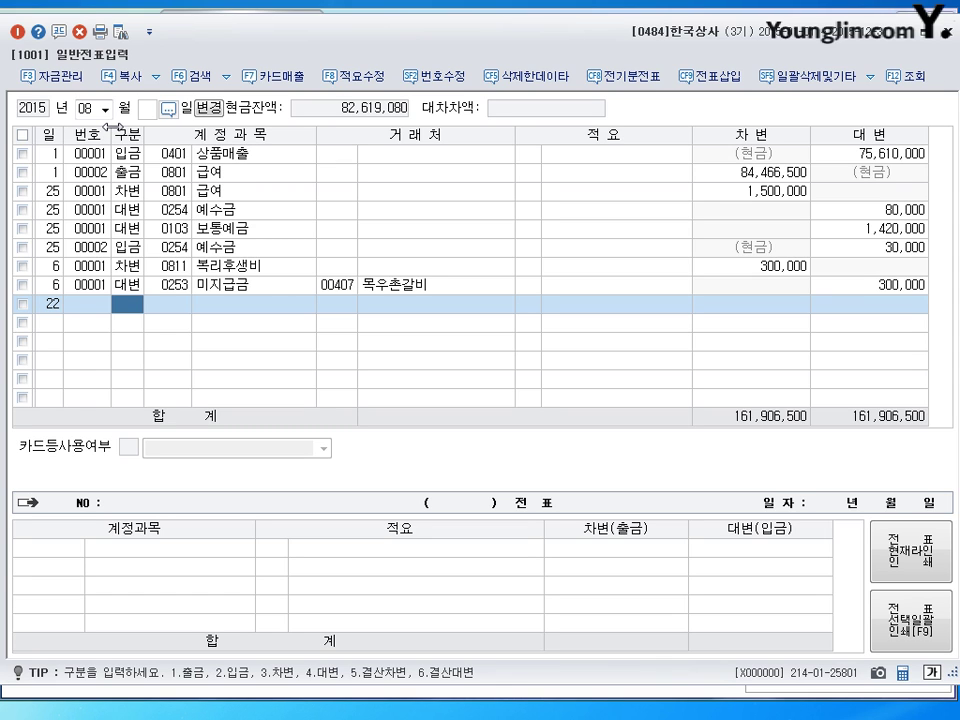
Step: Debit 0951 이자비용 300,000 and 0103 보통예금 11,700,000
type("3")
key("Return")
type("951")
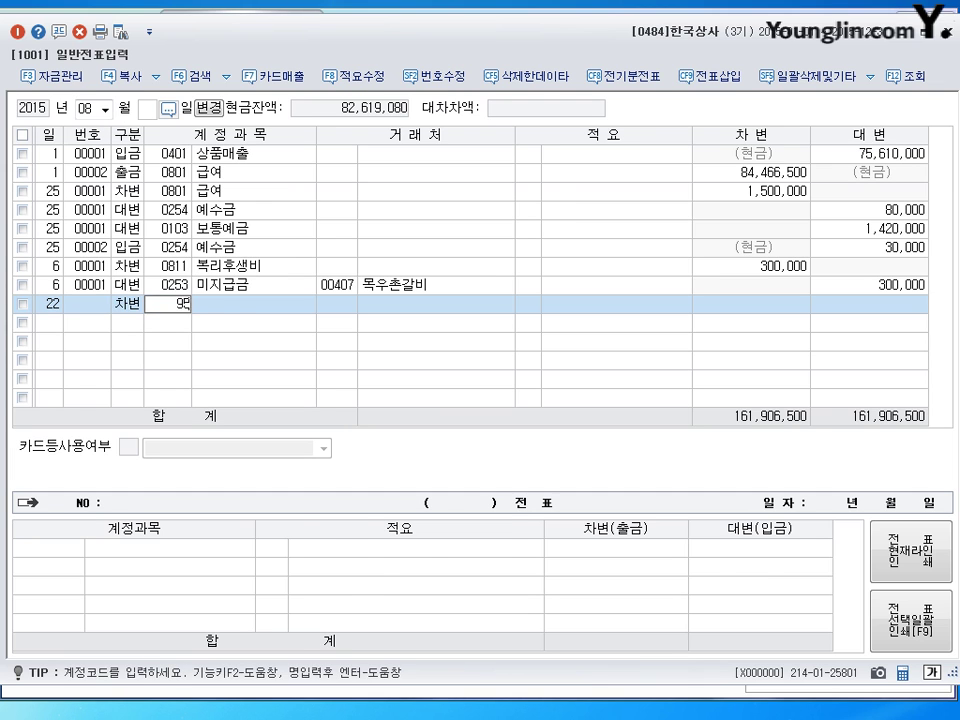
key("Return")
key("Return")
key("Return")
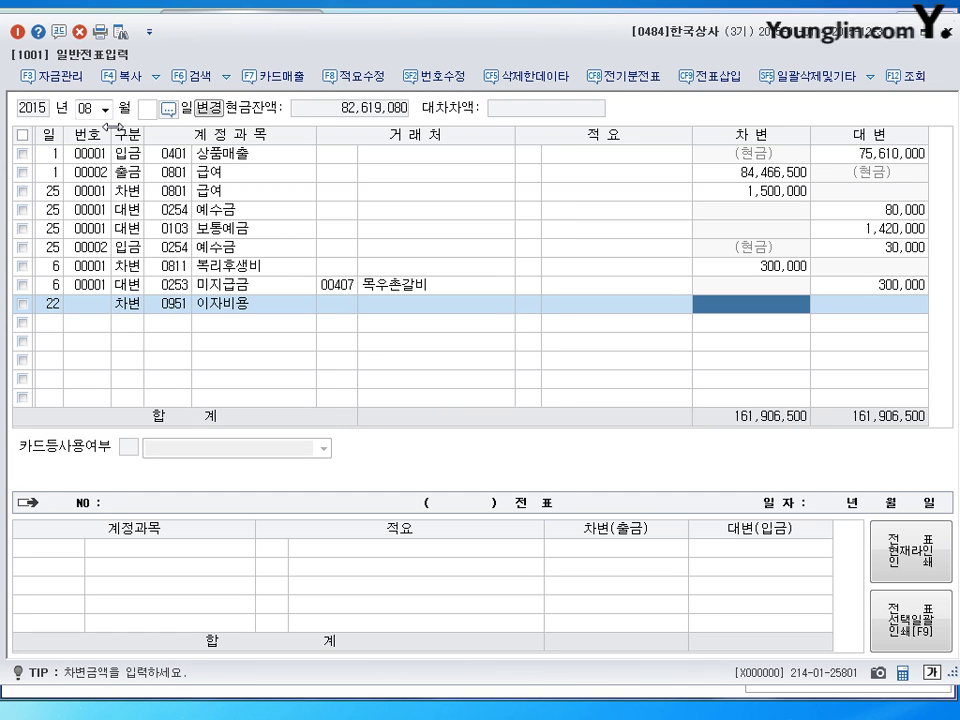
type("300000")
key("Return")
type("1")
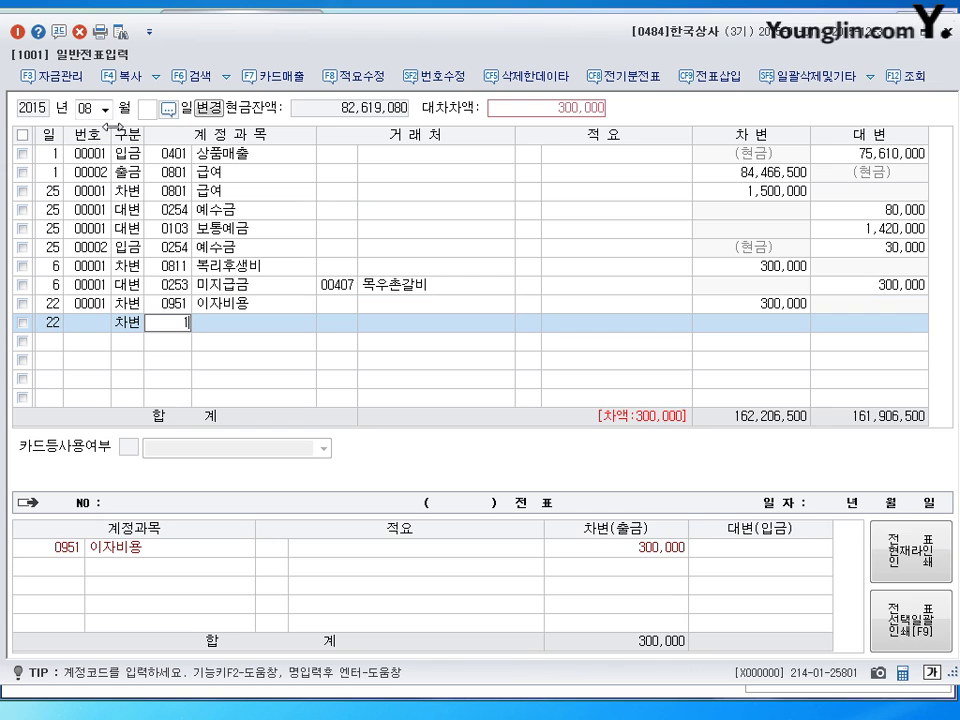
type("03")
key("Return")
key("Return")
key("Return")
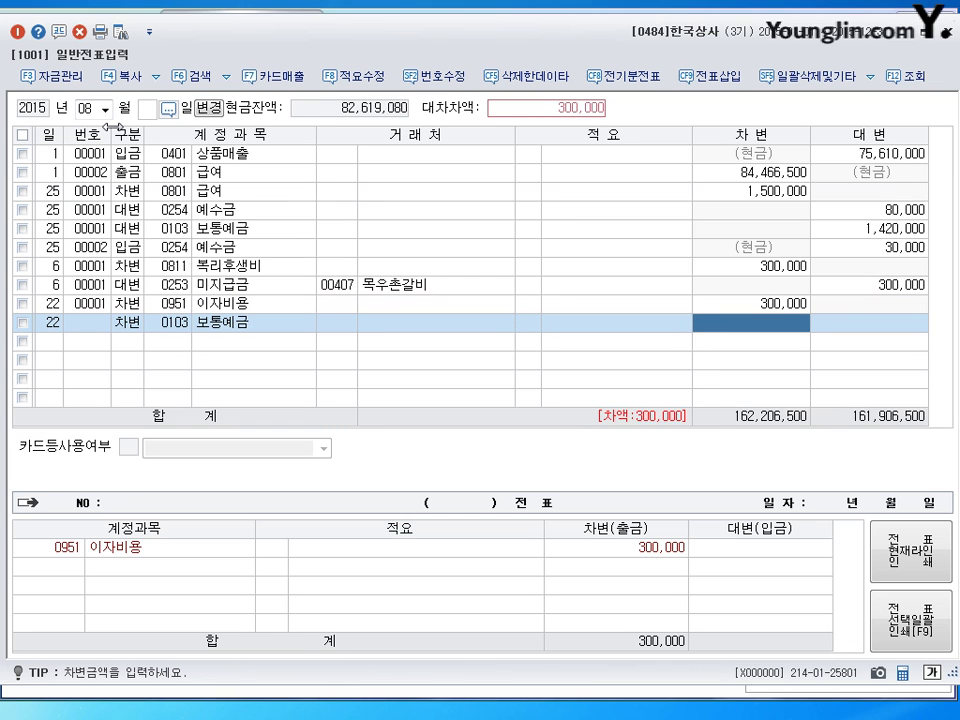
type("11700000")
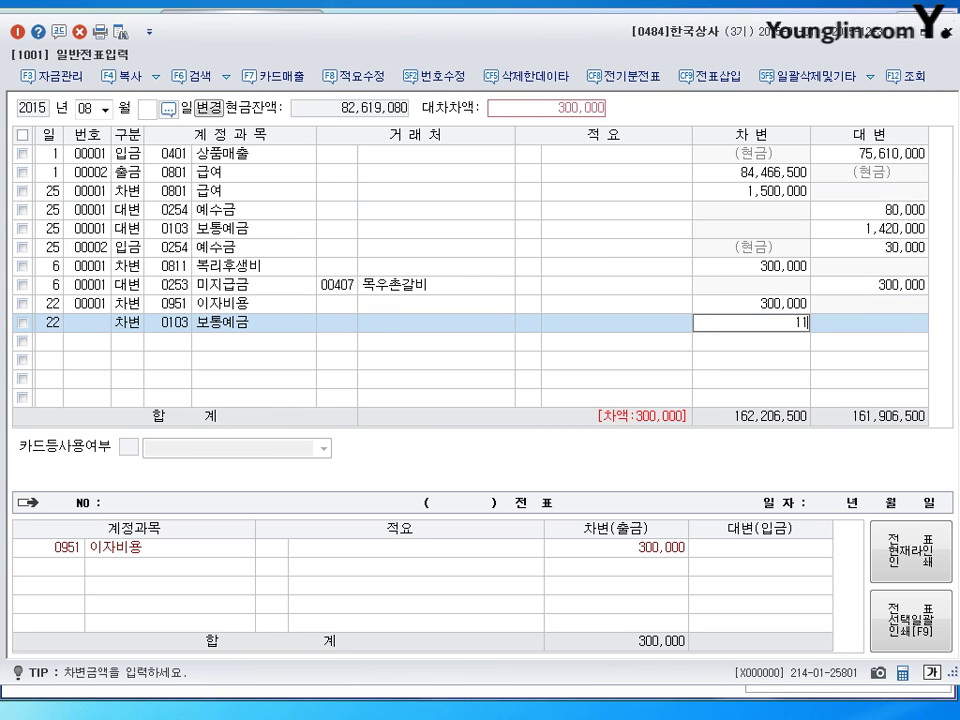
key("Return")
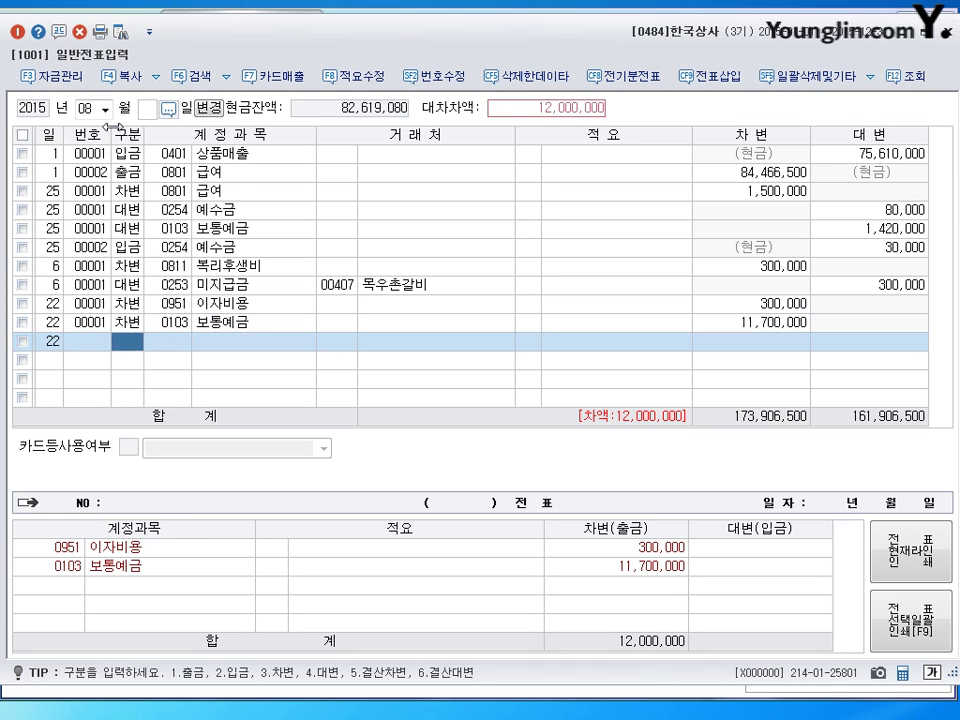
Step: Credit 단기차입금 12,000,000 and search 대한 to pick 00629 대한은행 as partner
type("4260")
key("Return")
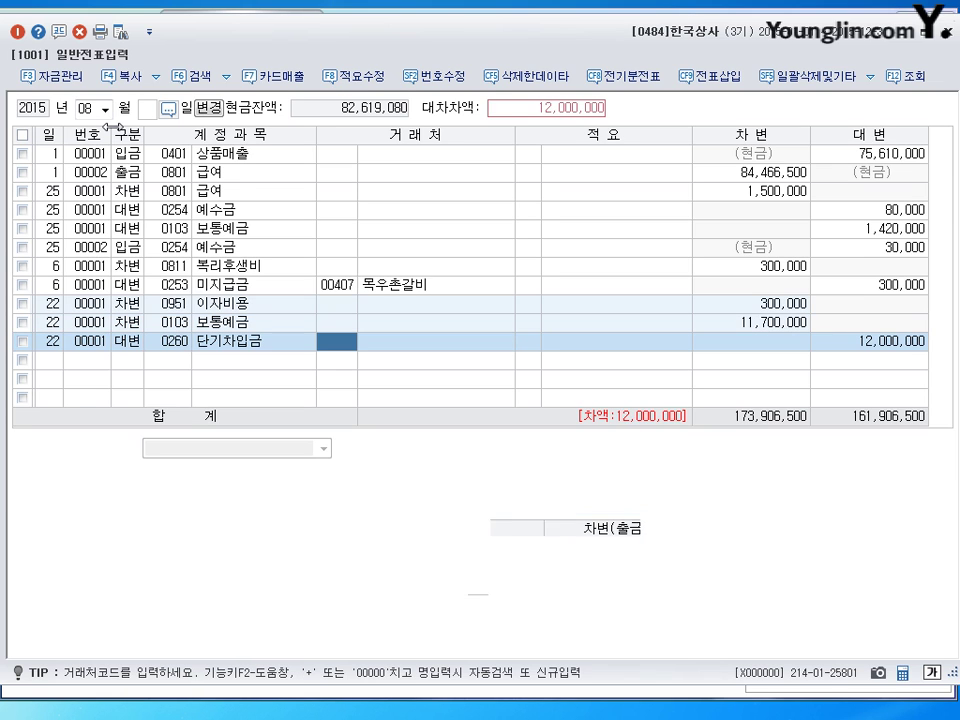
type("대한")
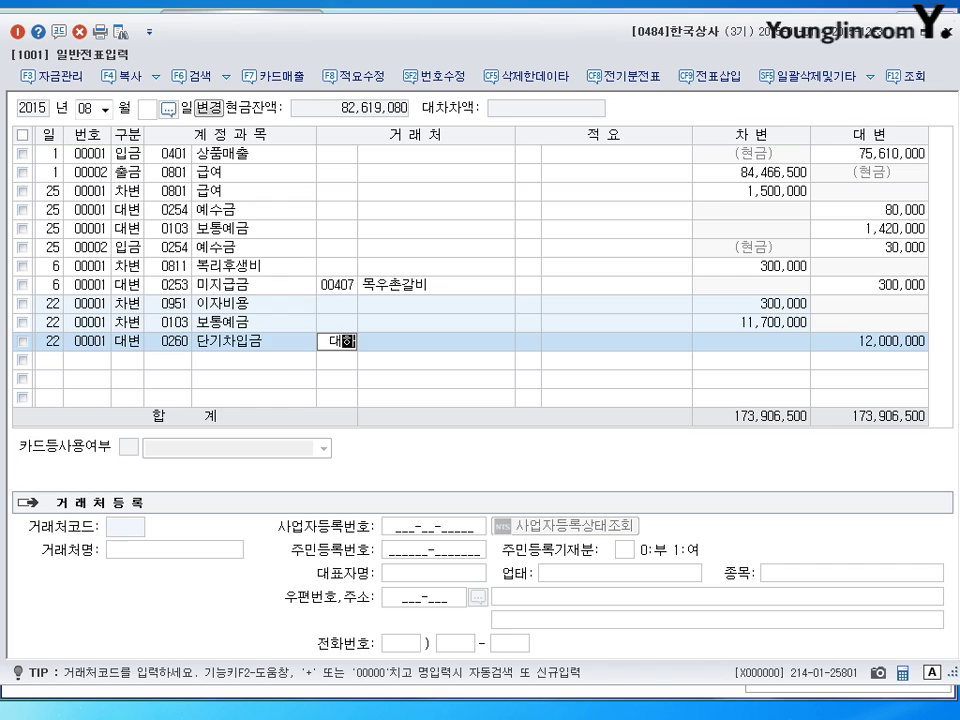
key("Return")
key("Return")
key("Return")
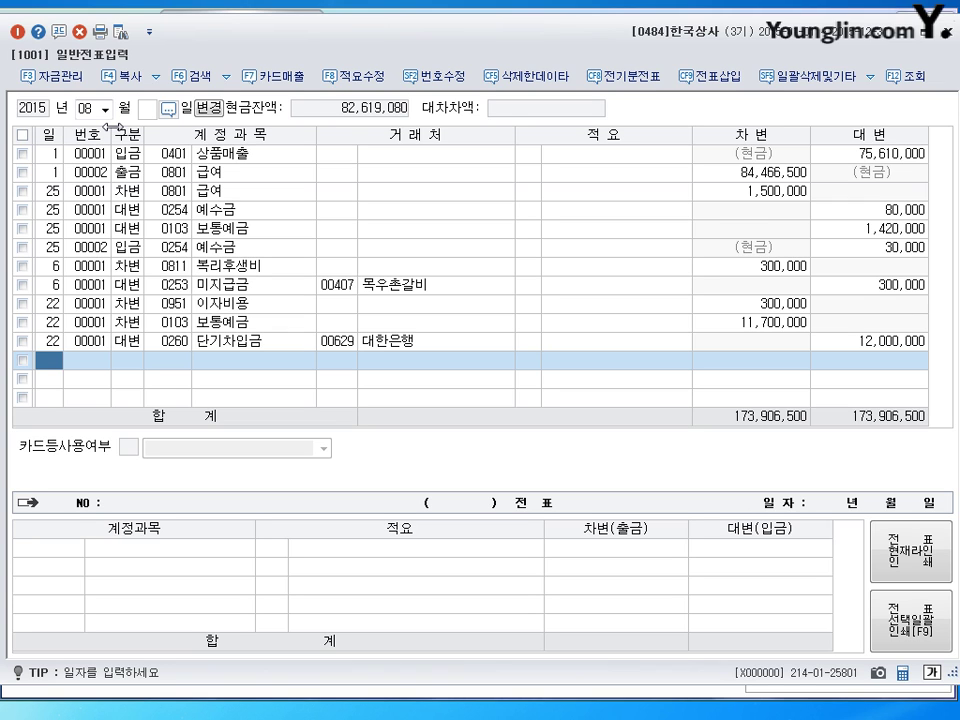
Step: Switch the journal to October and start a day-1 entry
left_click(90, 108)
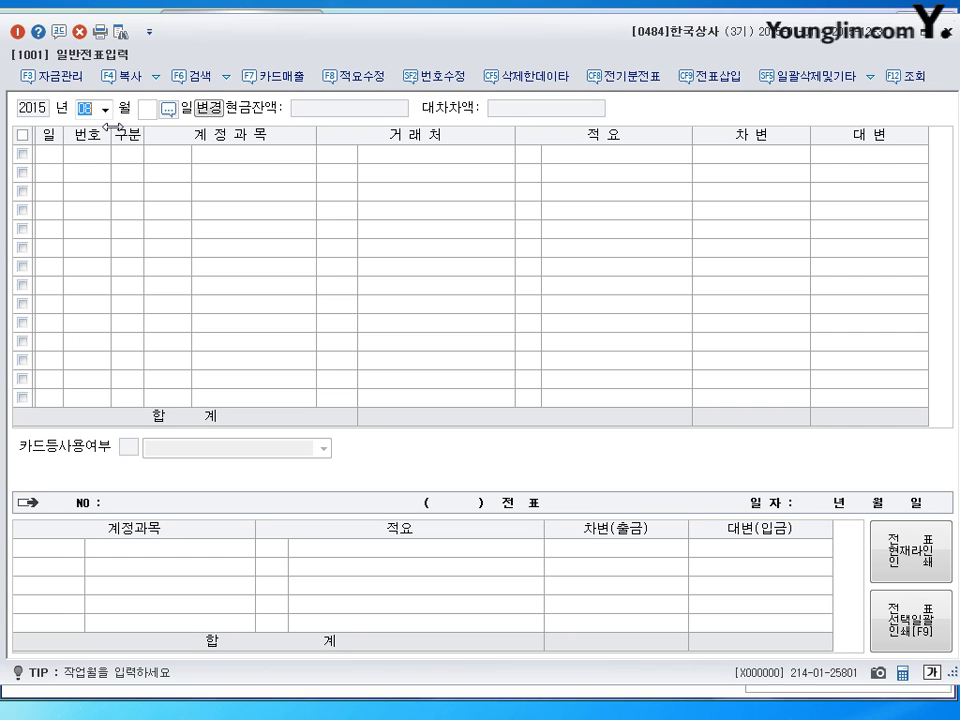
type("10")
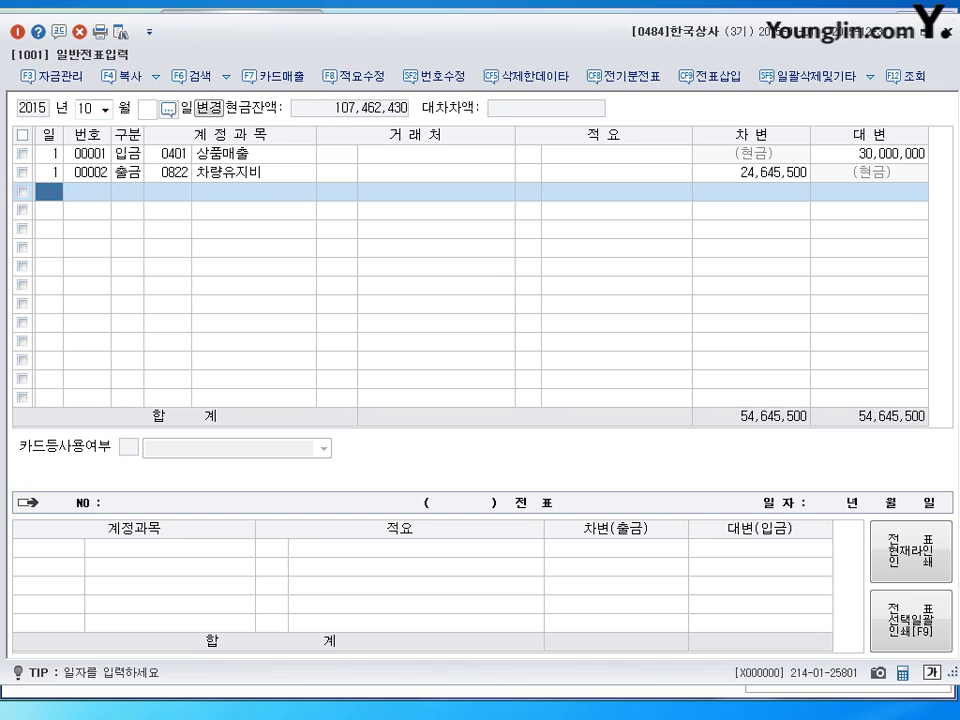
type("1")
key("Return")
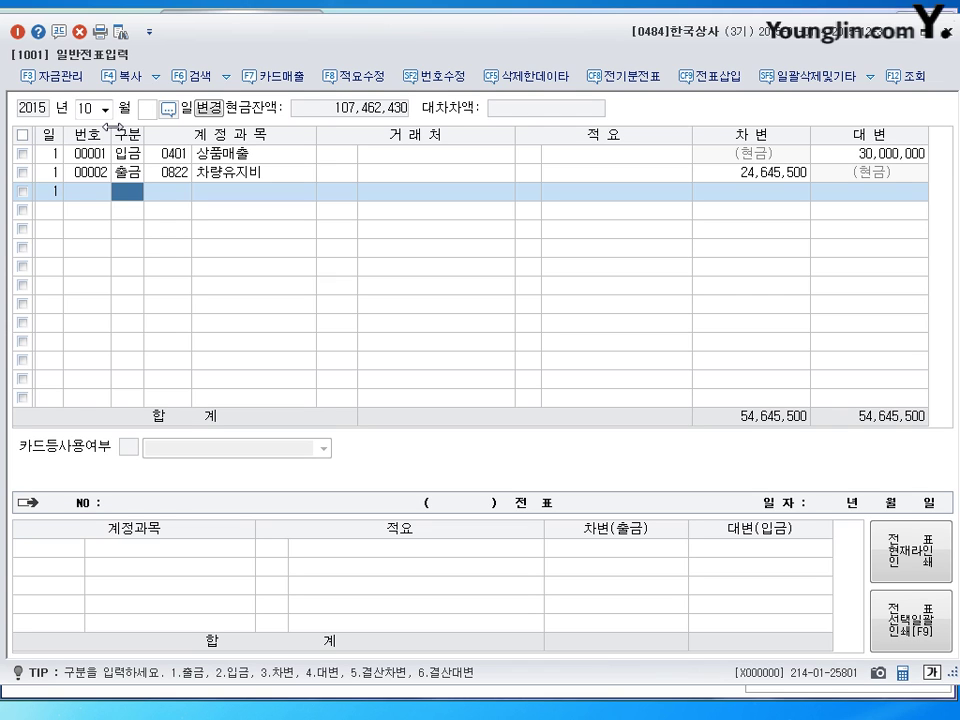
Step: Debit 0251 외상매입금 1,000,000 for partner 00630 미란상사
type("3")
key("Return")
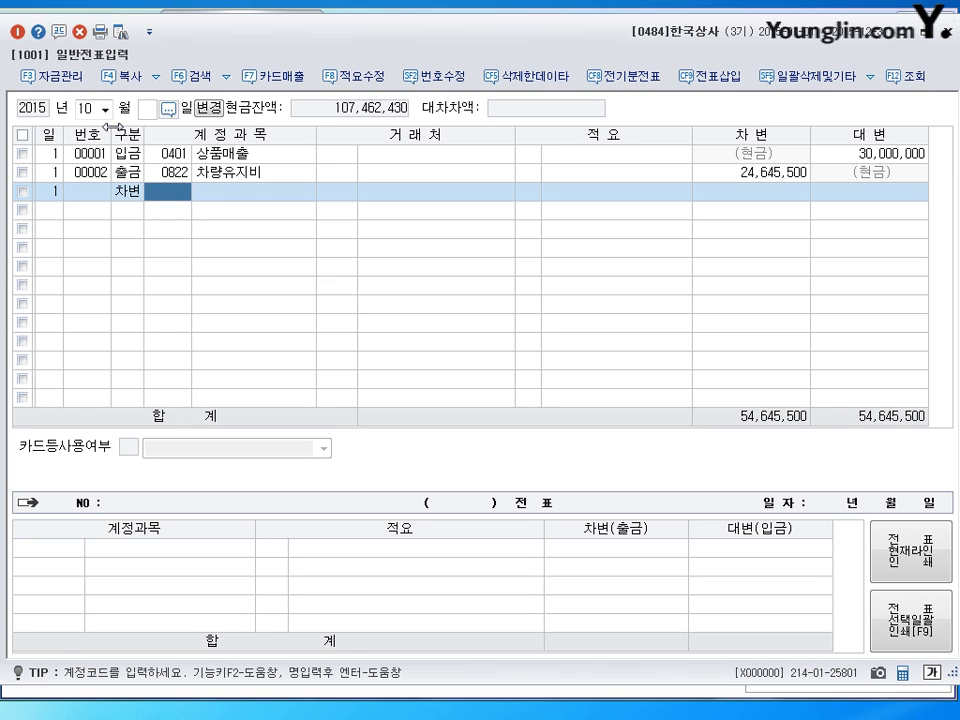
type("251")
key("Return")
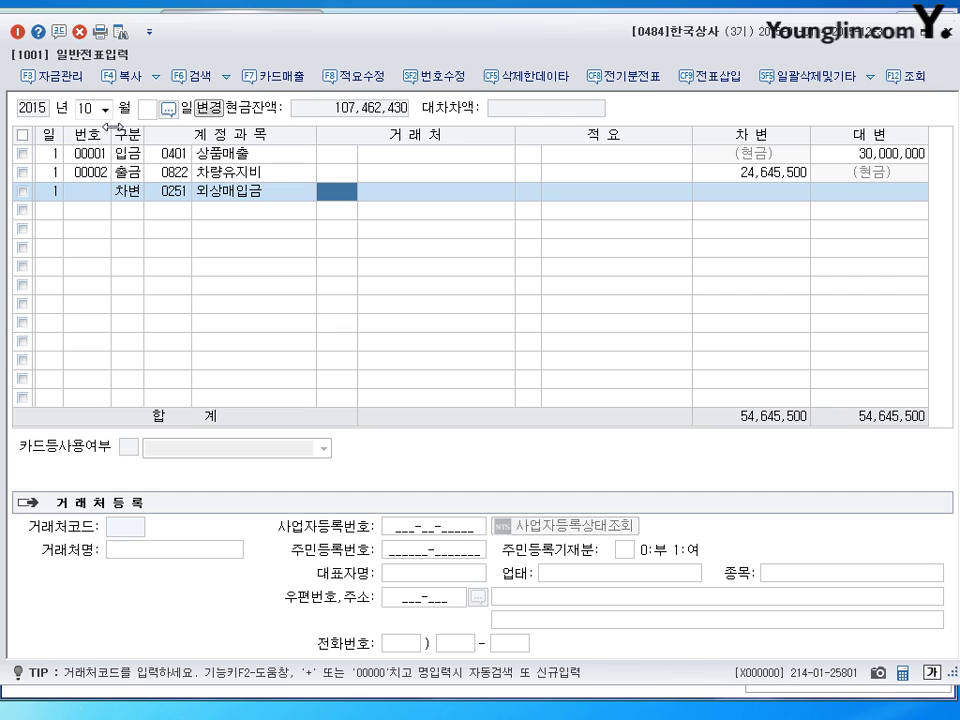
type("미란")
key("Return")
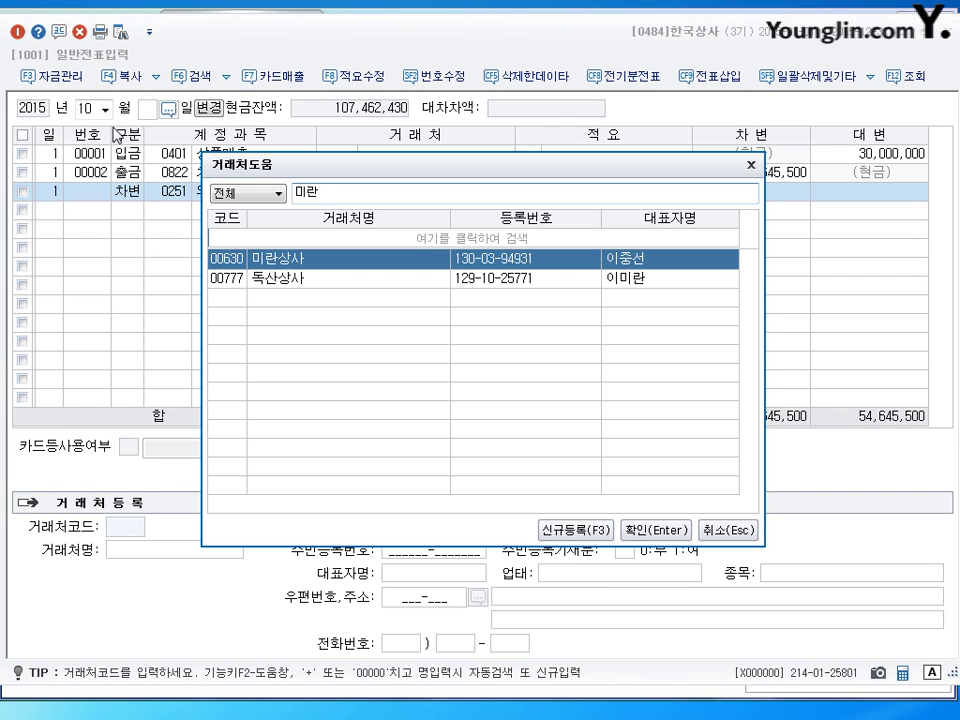
key("Return")
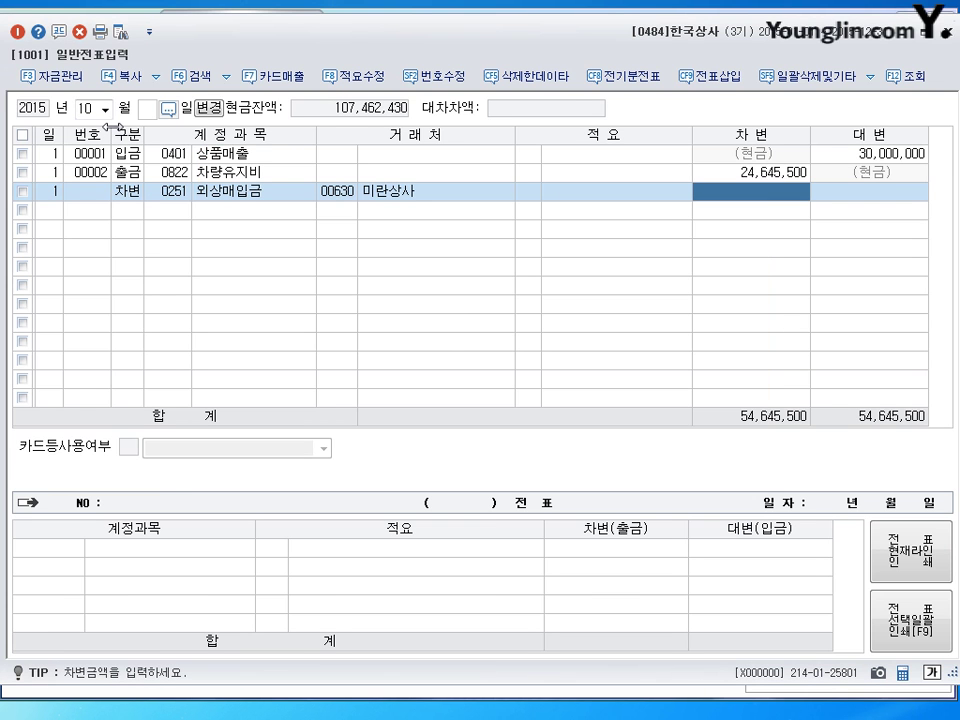
type("1000000")
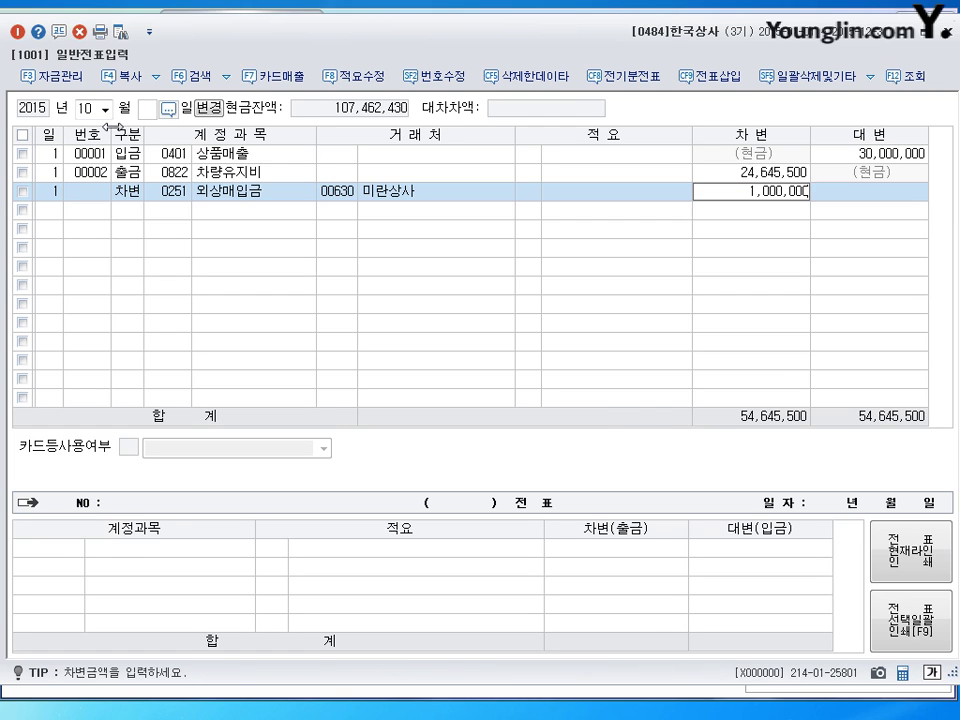
key("Return")
Step: Credit 0110 받을어음 700,000 with 00643 포항상사 as the partner
type("4")
key("Return")
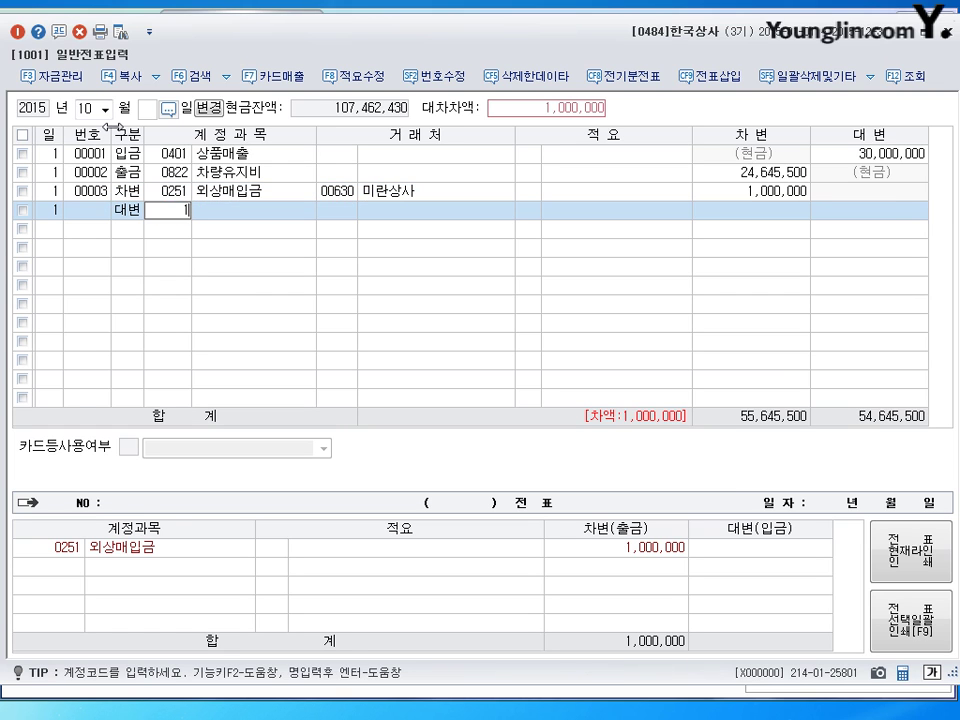
type("110")
key("Return")
type("포항")
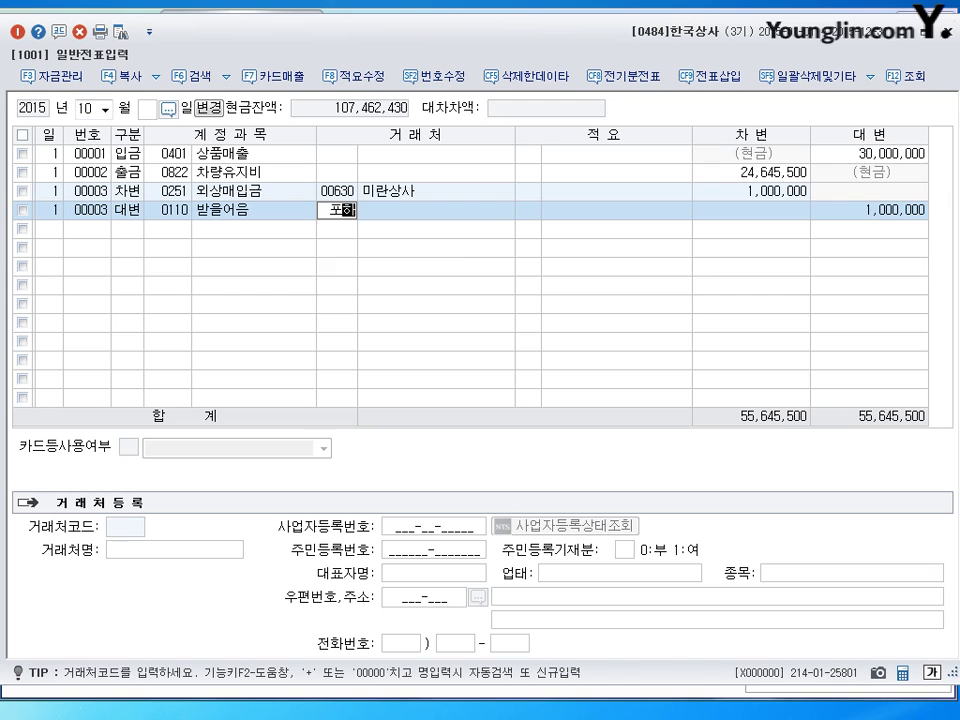
key("Return")
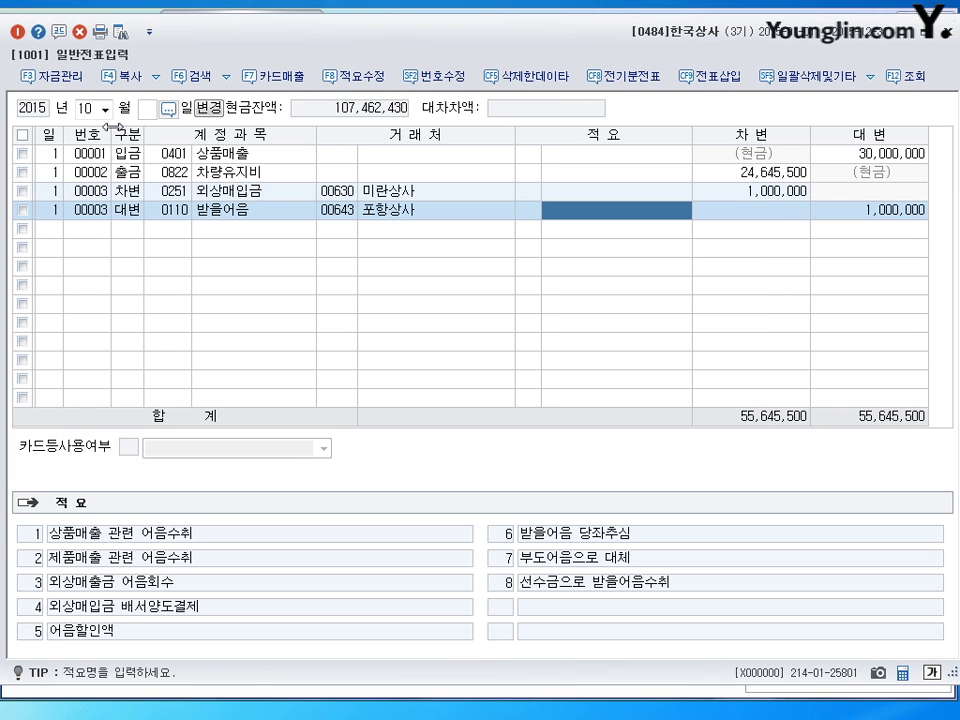
key("Return")
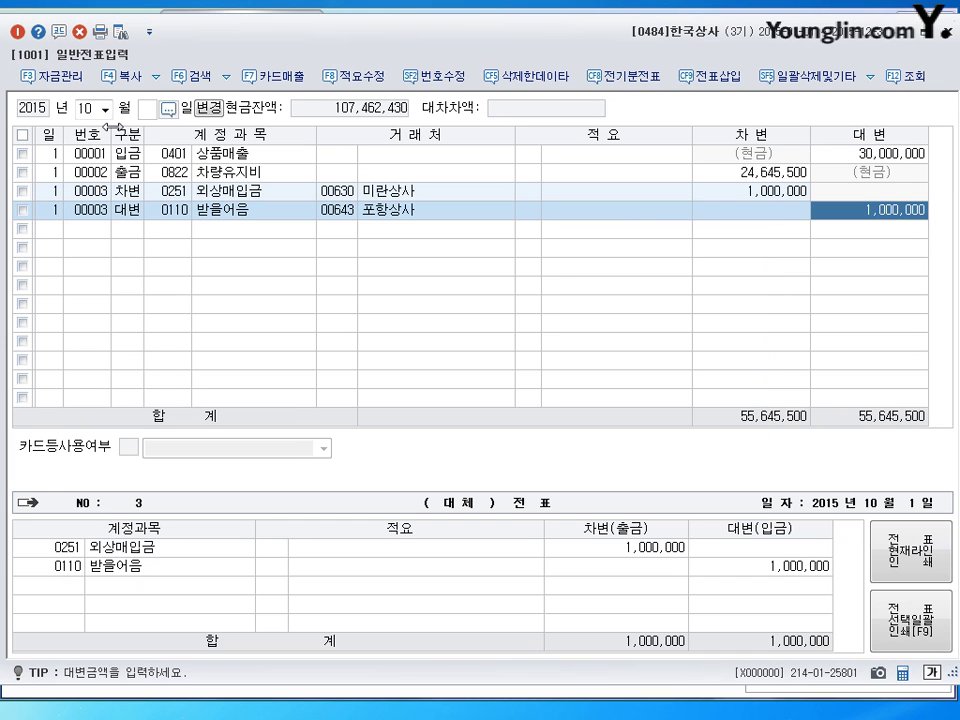
type("700,000")
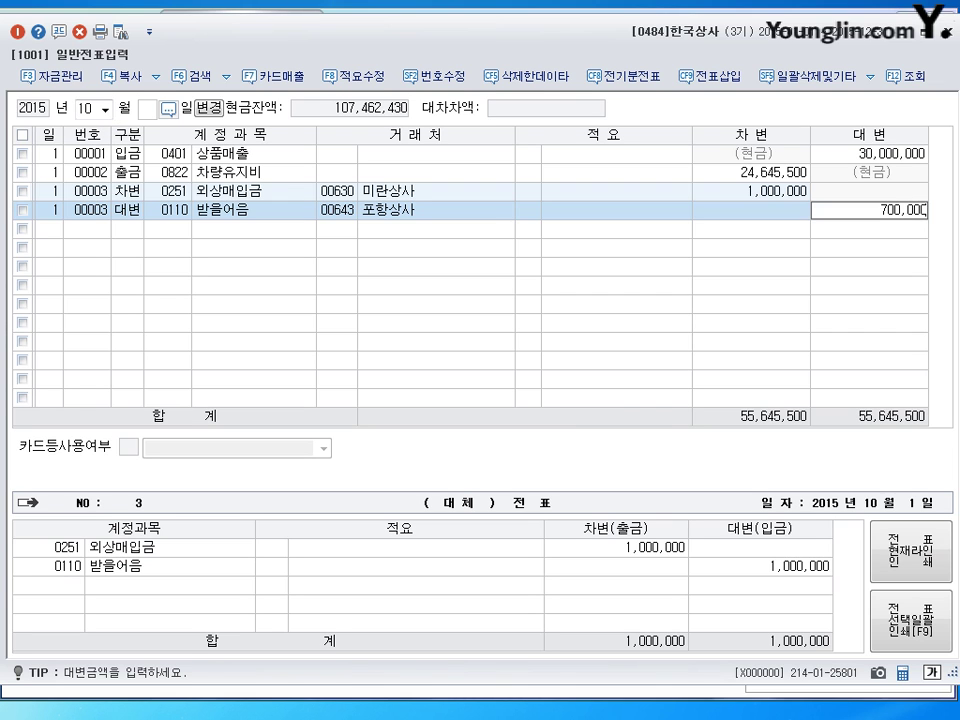
key("Return")
Step: Credit 0101 현금 300,000 to balance, then begin a day-5 entry
type("4")
key("Return")
type("101")
key("Return")
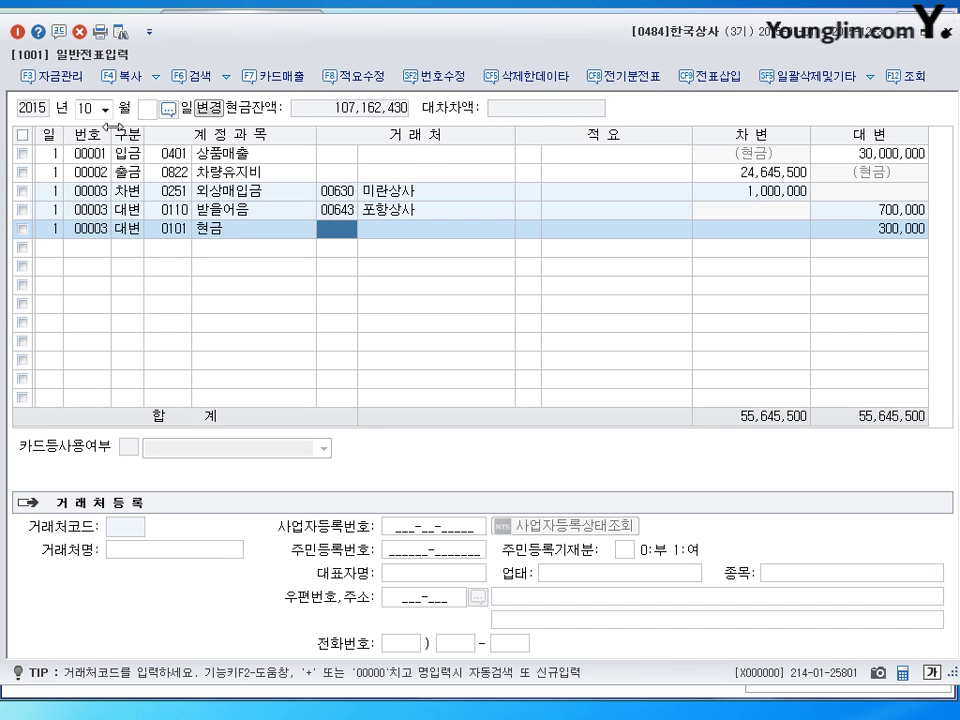
key("Return")
key("Return")
key("Return")
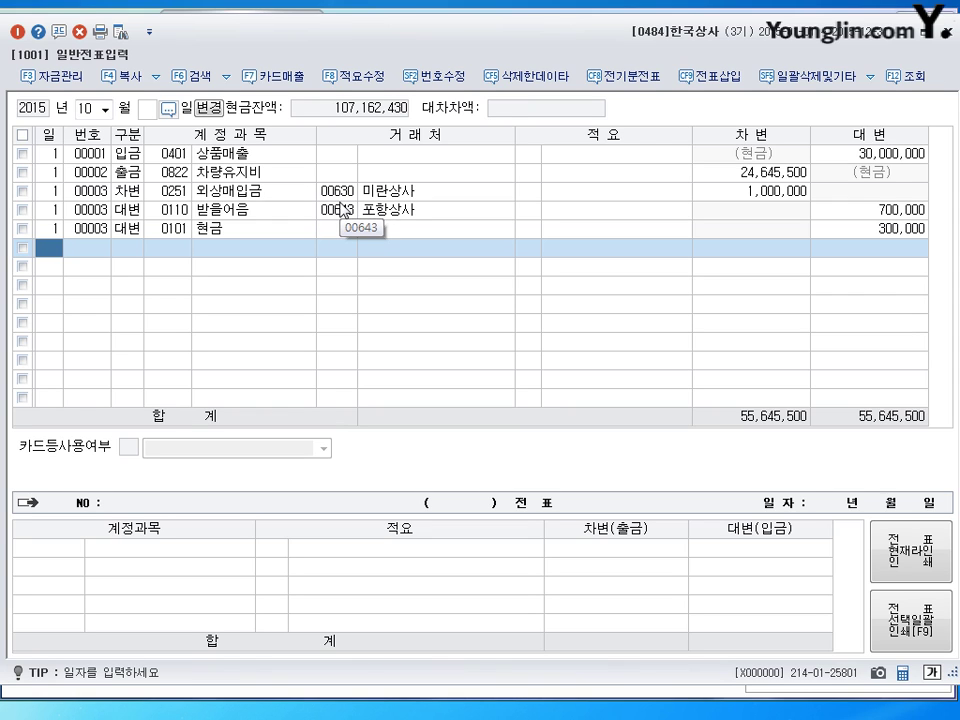
type("5")
key("Return")
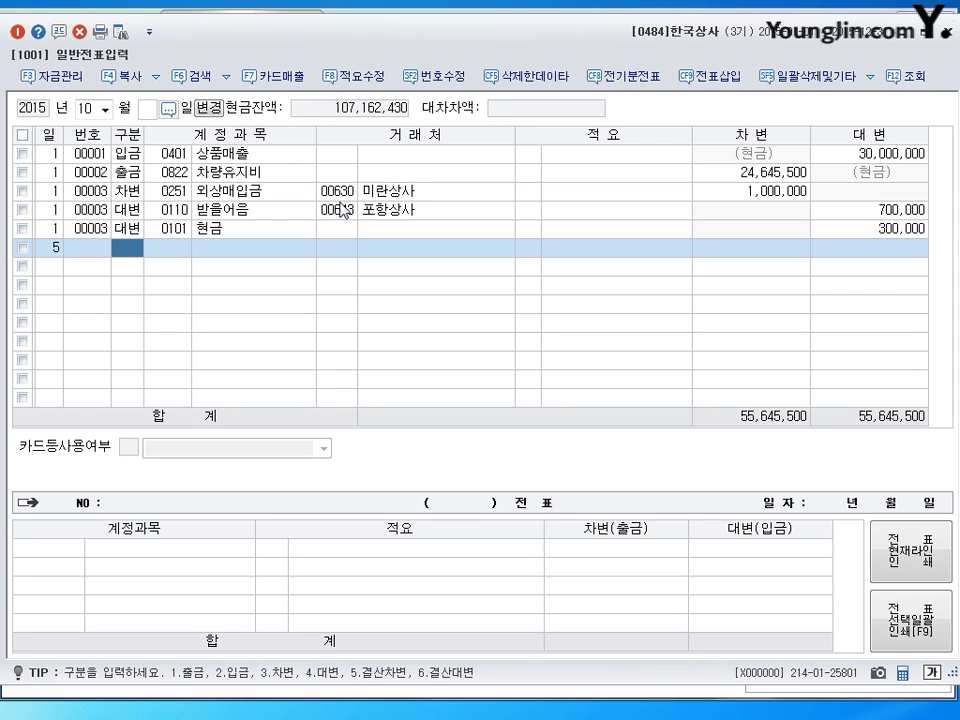
Step: Debit 0260 단기차입금 1,000,000 with partner 금강상사 on October 5
type("3")
key("Return")
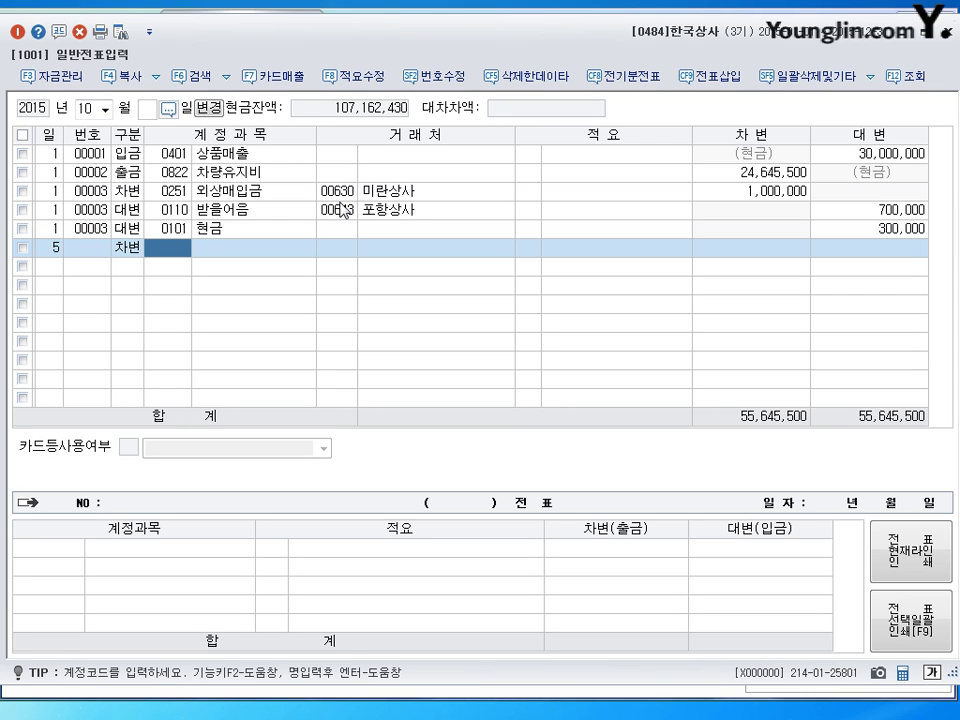
type("260")
key("Return")
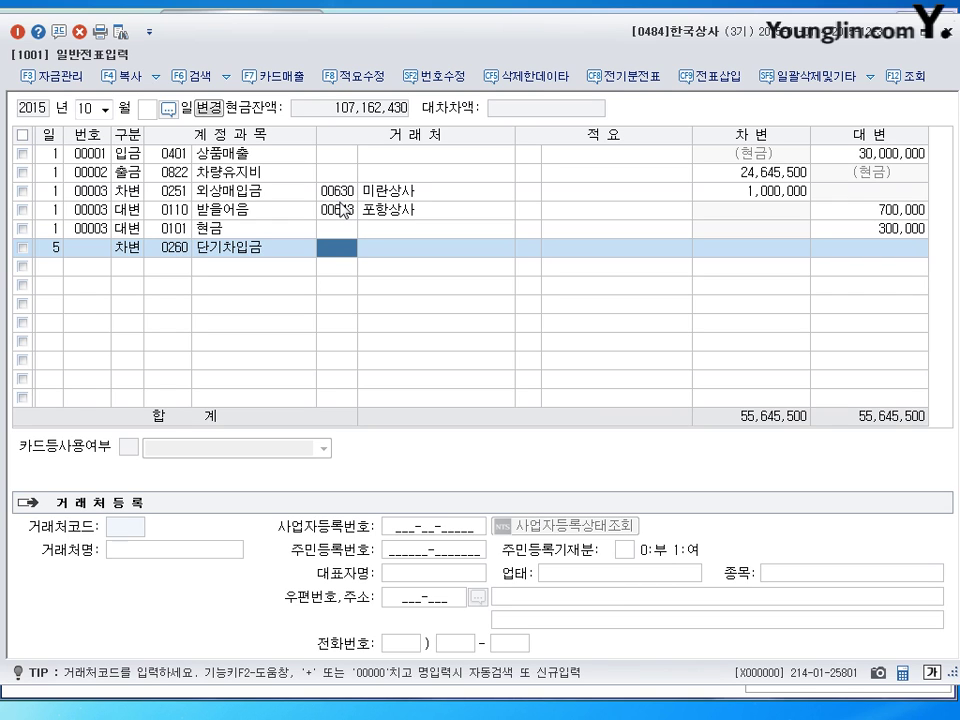
type("금")
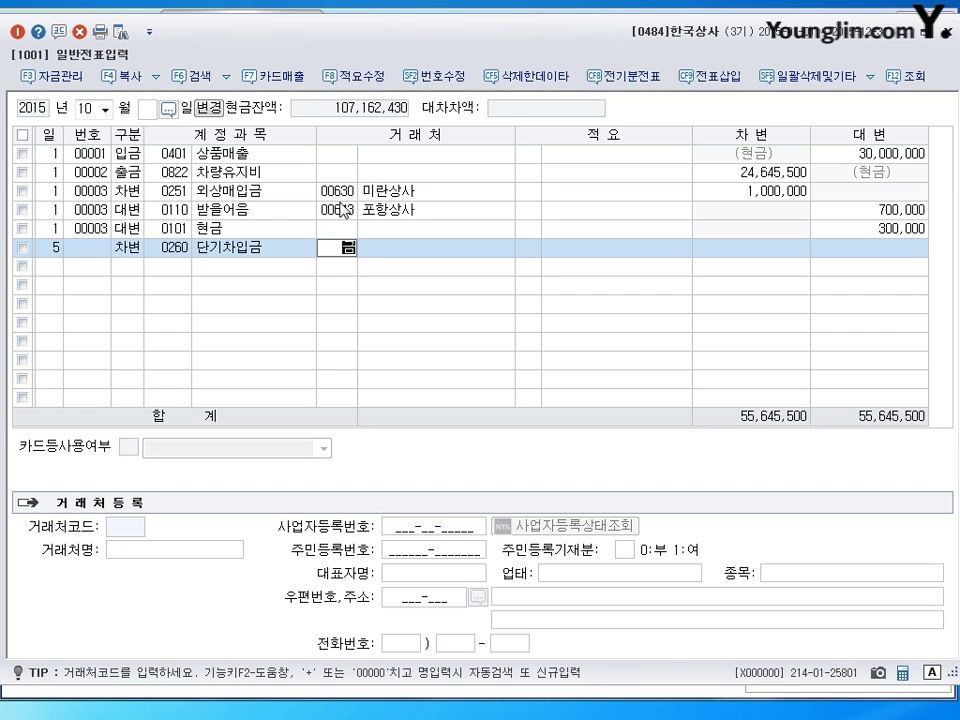
type("가ㅇ")
key("Return")
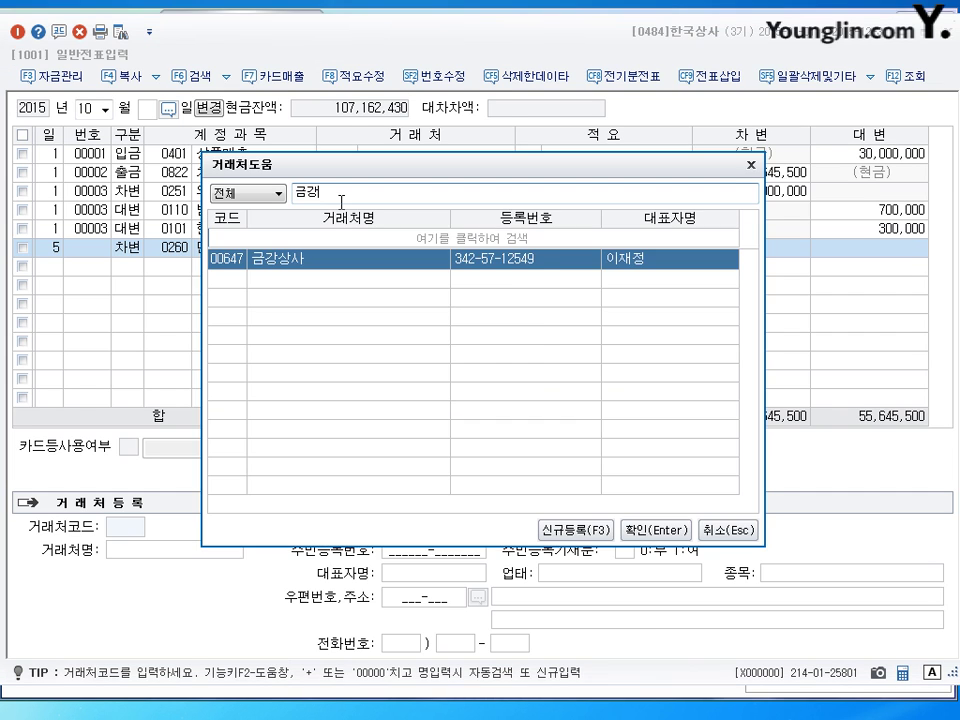
key("Return")
key("Return")
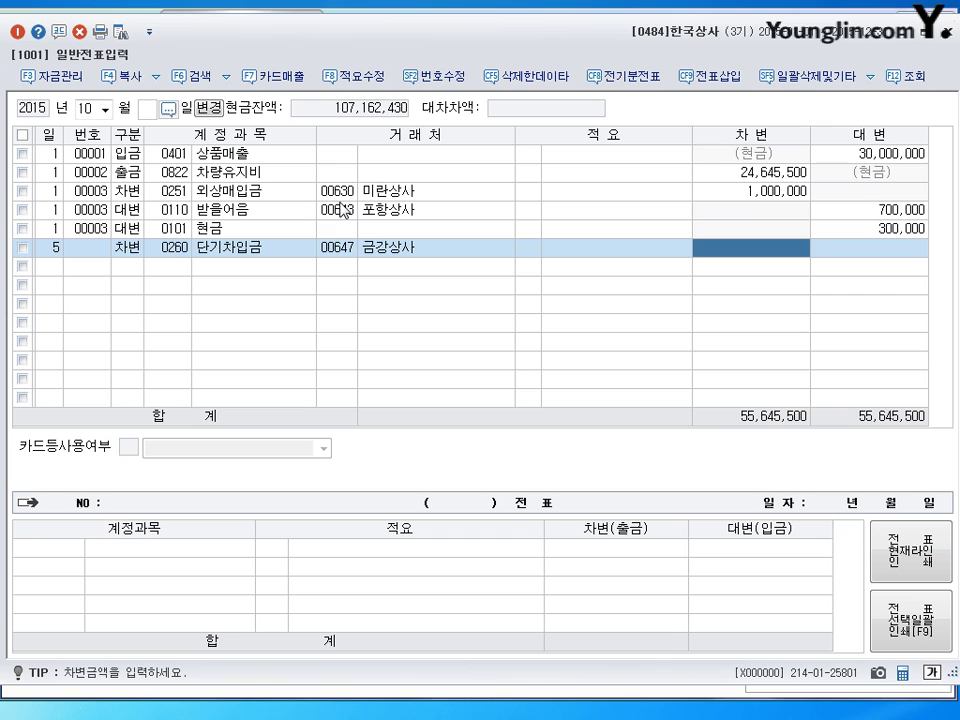
type("1000000")
key("Return")
type("3")
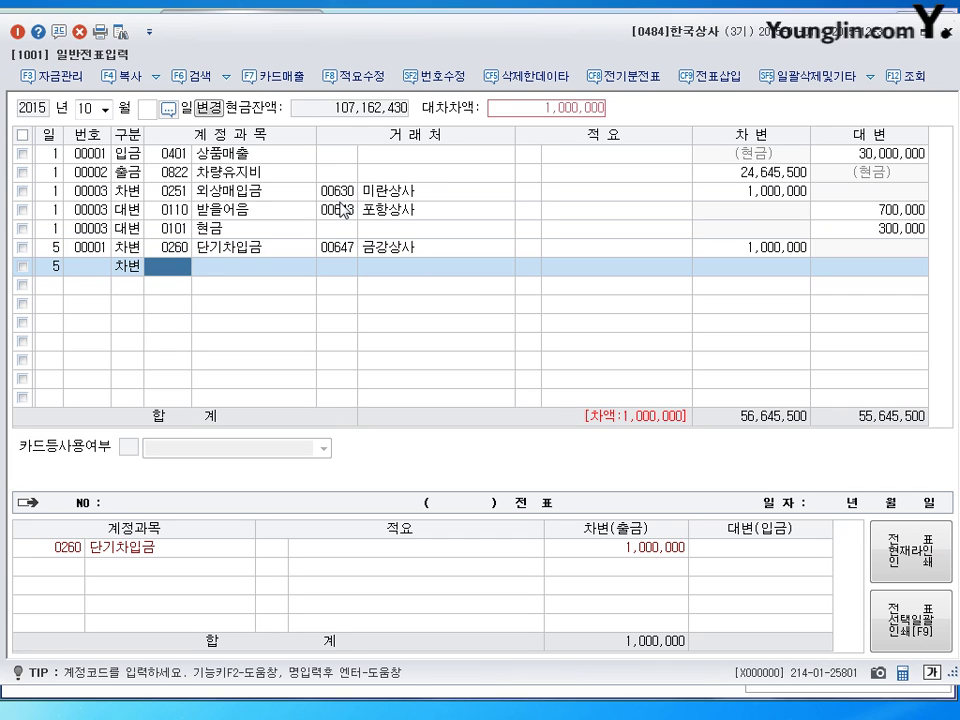
type("951")
key("Return")
key("Return")
key("Return")
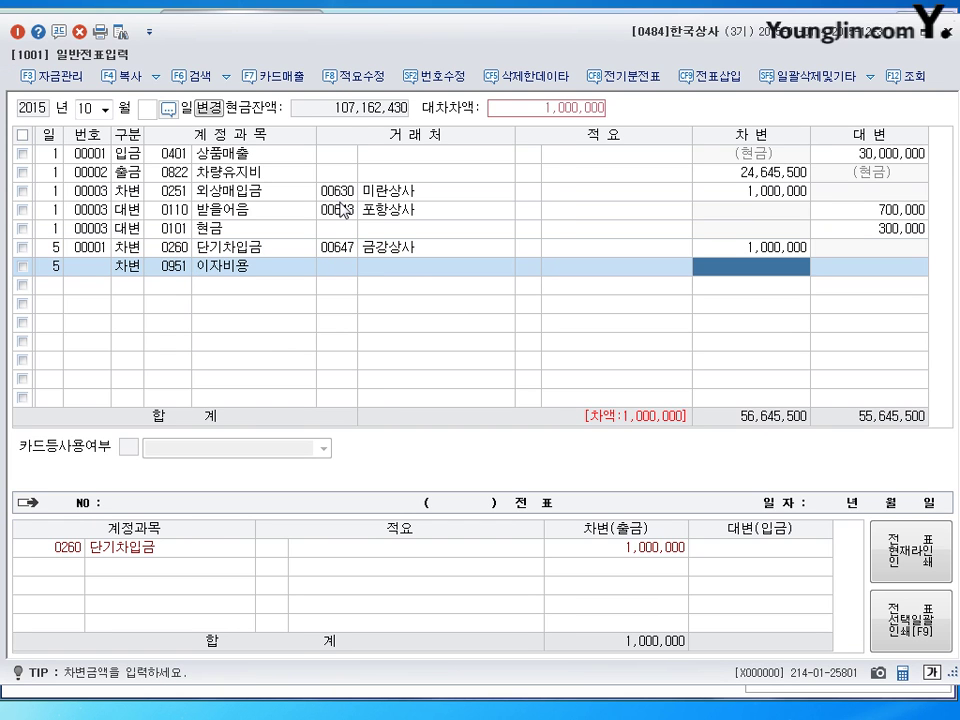
Step: Debit 0951 이자비용 80,000, credit 0103 보통예금 1,080,000, and begin day 10
type("800000")
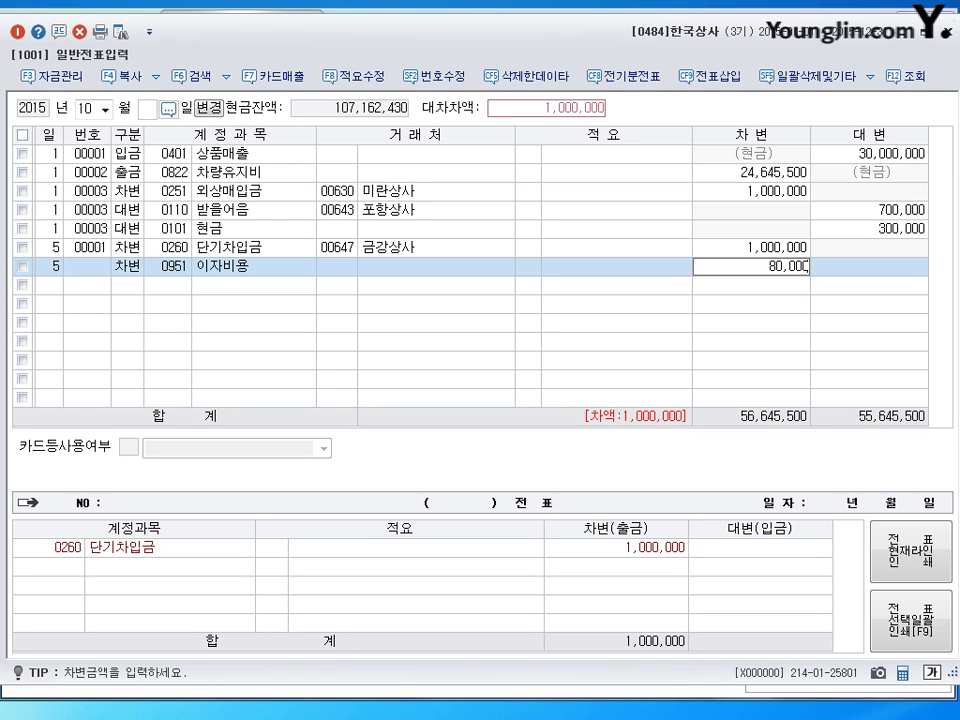
key("Return")
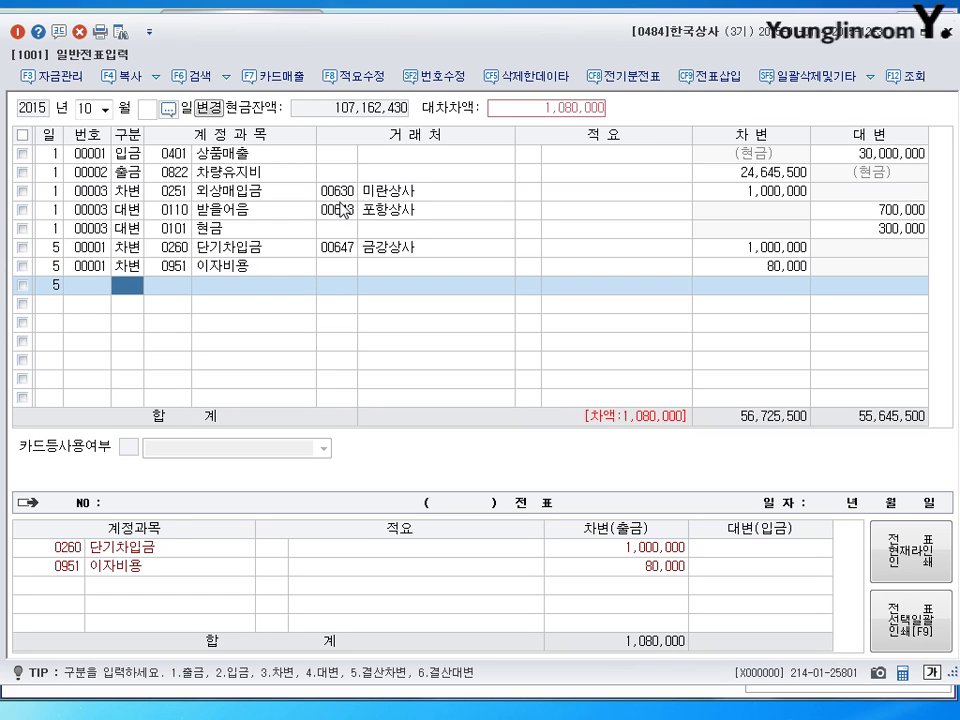
type("4103")
key("Return")
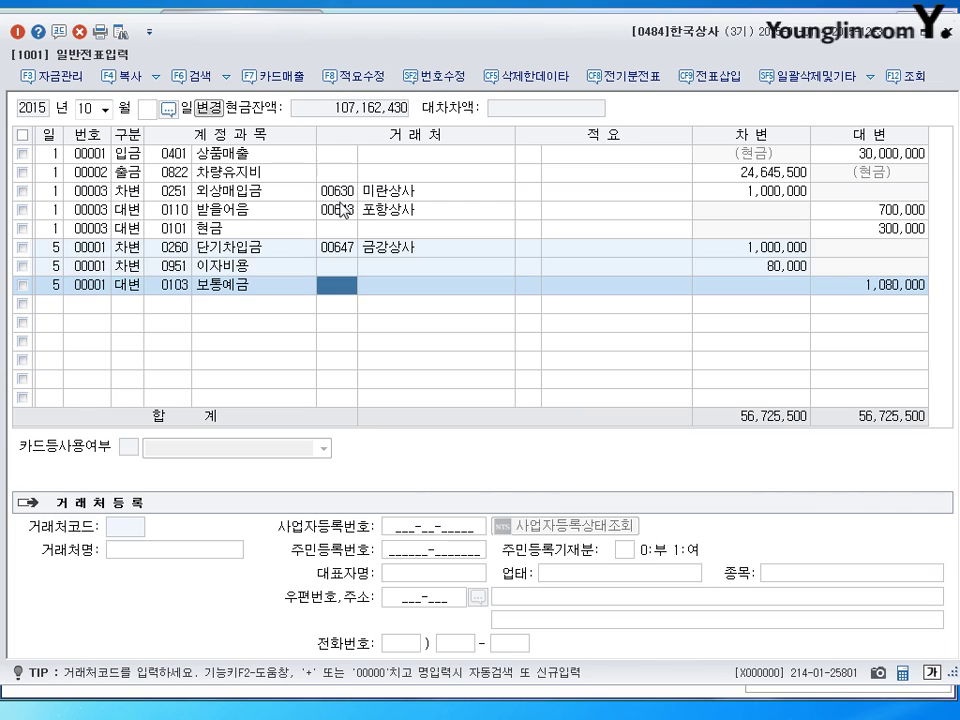
key("Return")
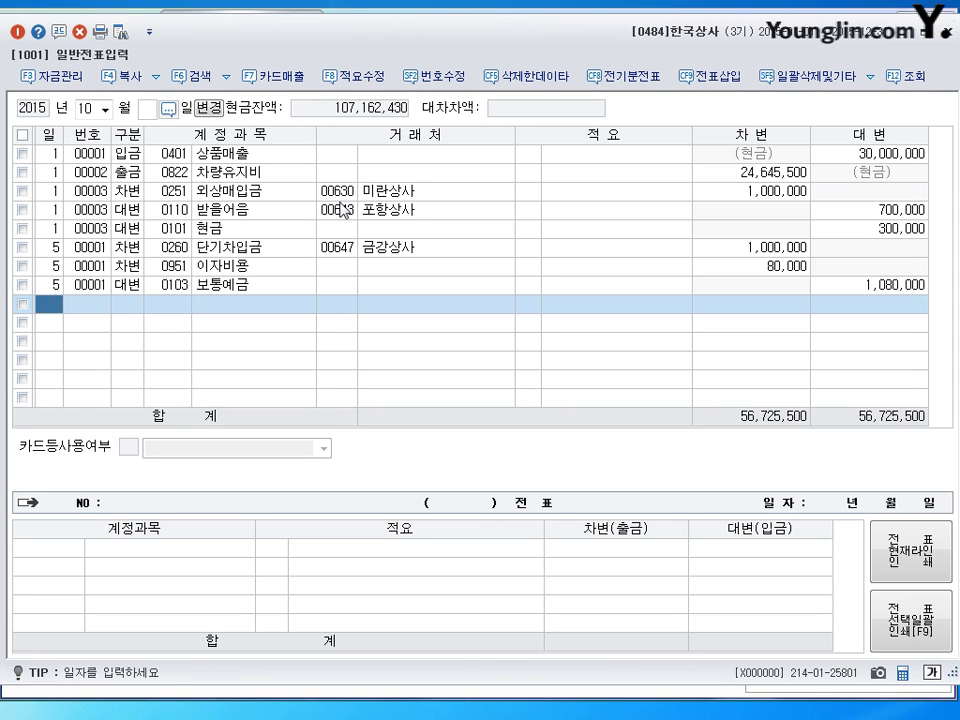
type("10")
key("Return")
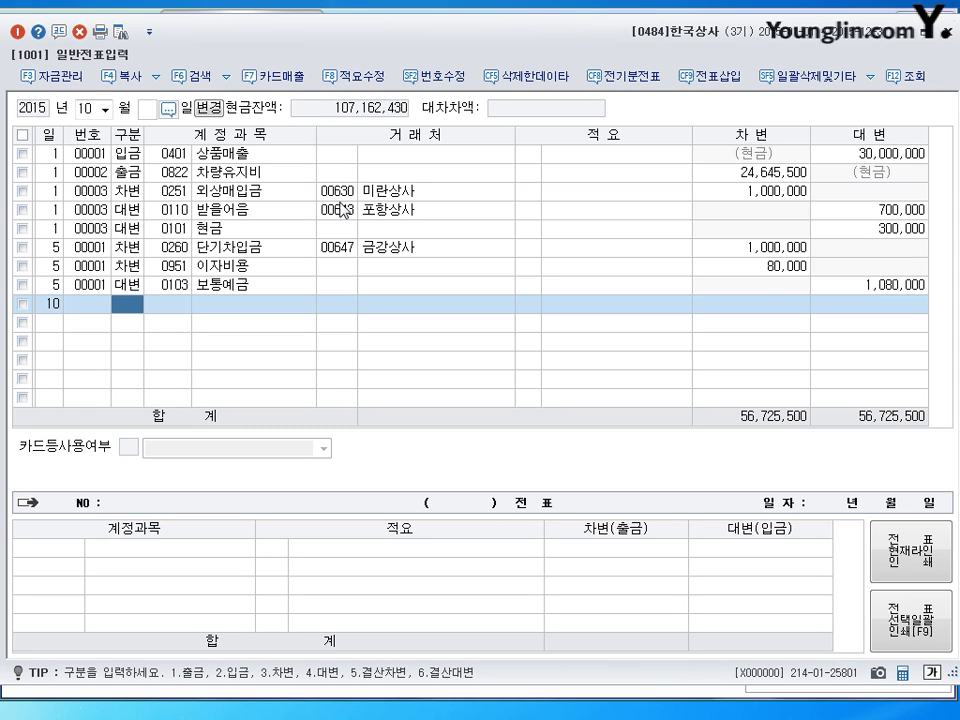
Step: Record a 190,000 cash payment (출금) to 0254 예수금, correcting the mistaken code 251
type("1")
key("Return")
type("2")
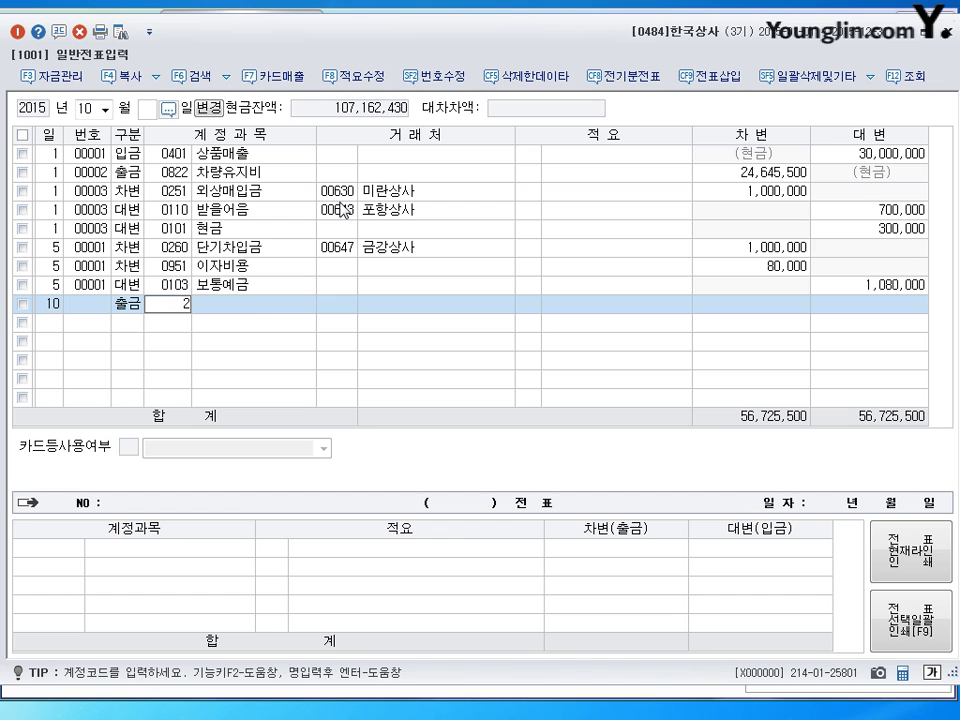
type("51")
key("Return")
key("shift+Tab")
type("254")
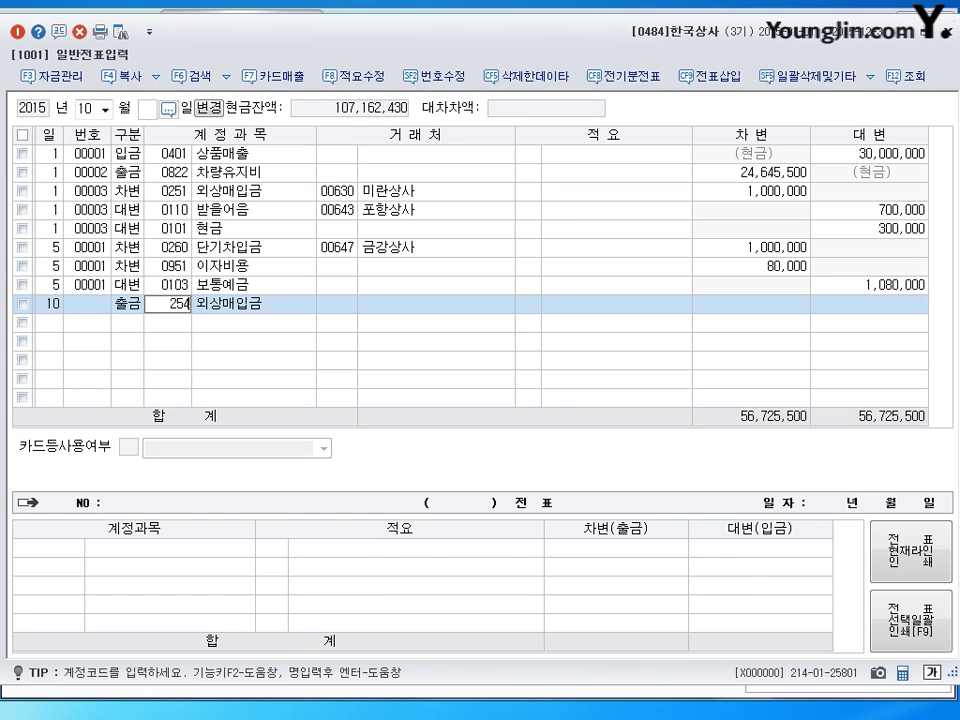
key("Return")
key("Return")
key("Return")
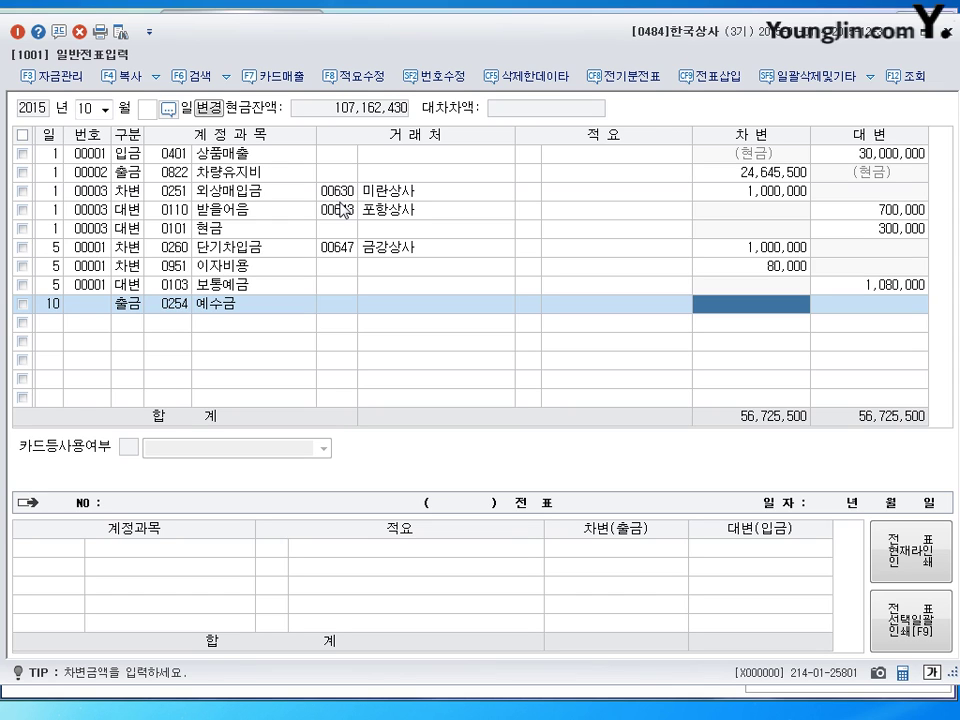
type("190000")
key("Return")
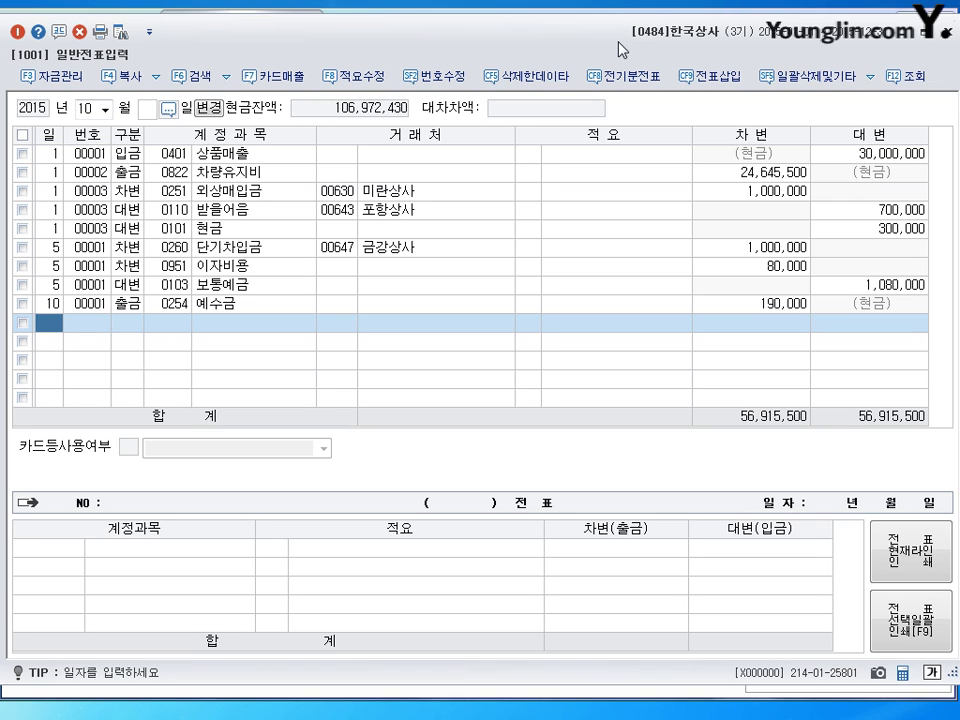
left_click(88, 108)
Step: Load the May 12 vouchers in the journal
type("05")
key("Return")
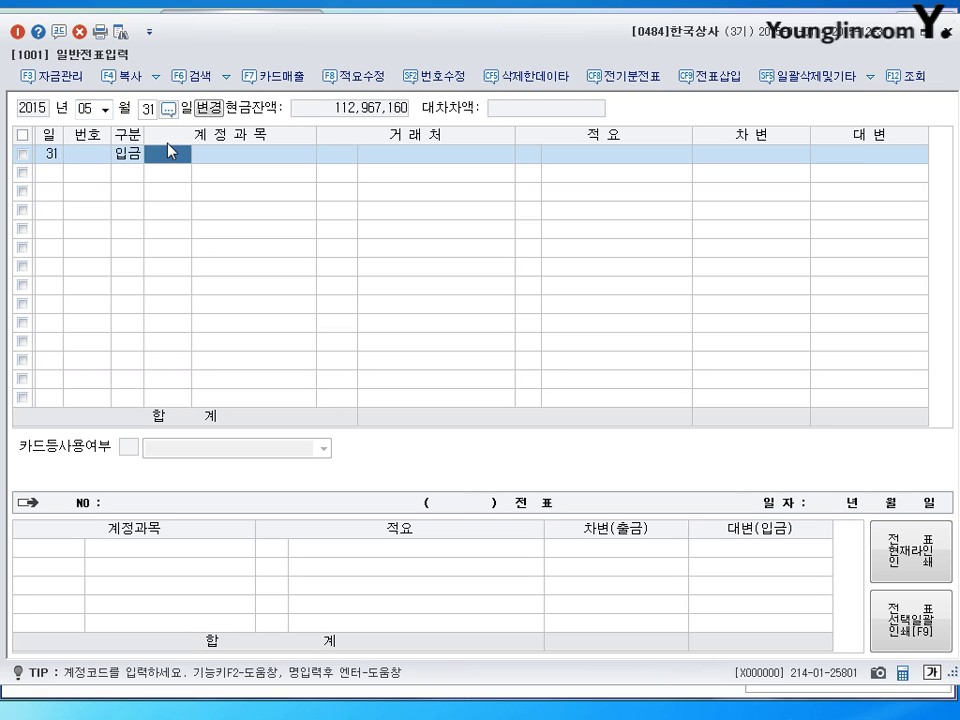
left_click(145, 113)
type("12")
key("Return")
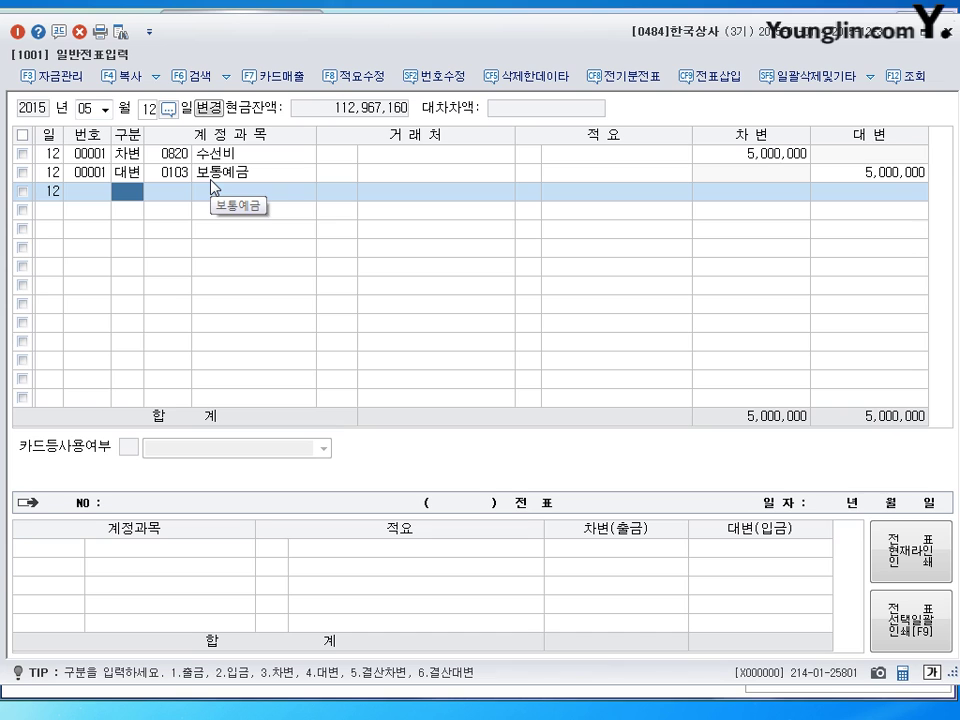
Step: Change the 5,000,000 debit account from 0820 수선비 to 0208 차량운반구
left_click(186, 158)
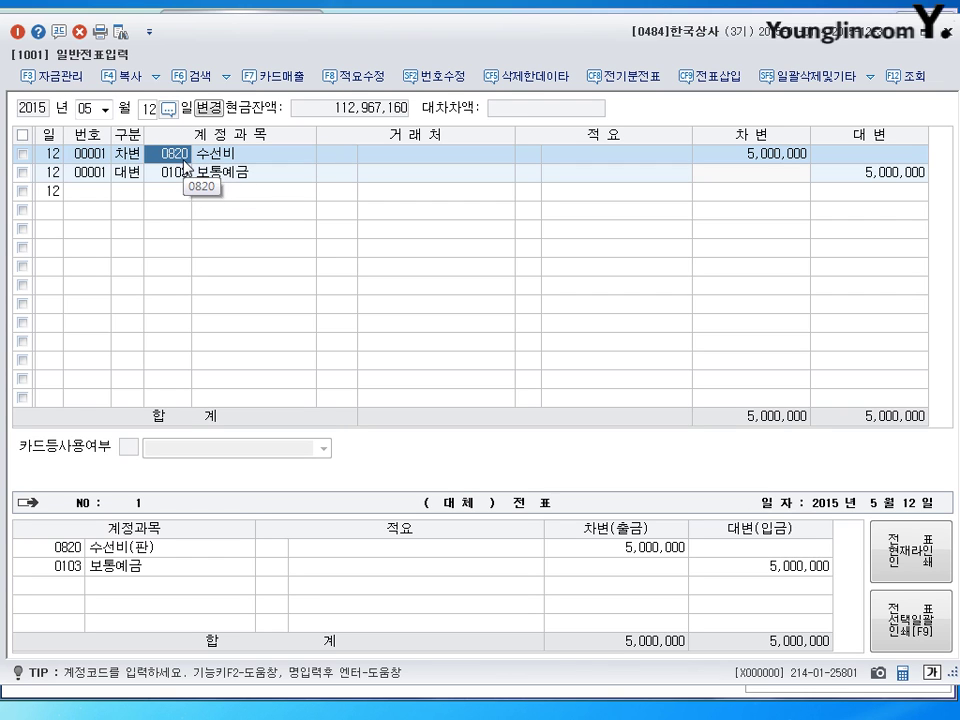
type("208")
key("Return")
left_click(182, 160)
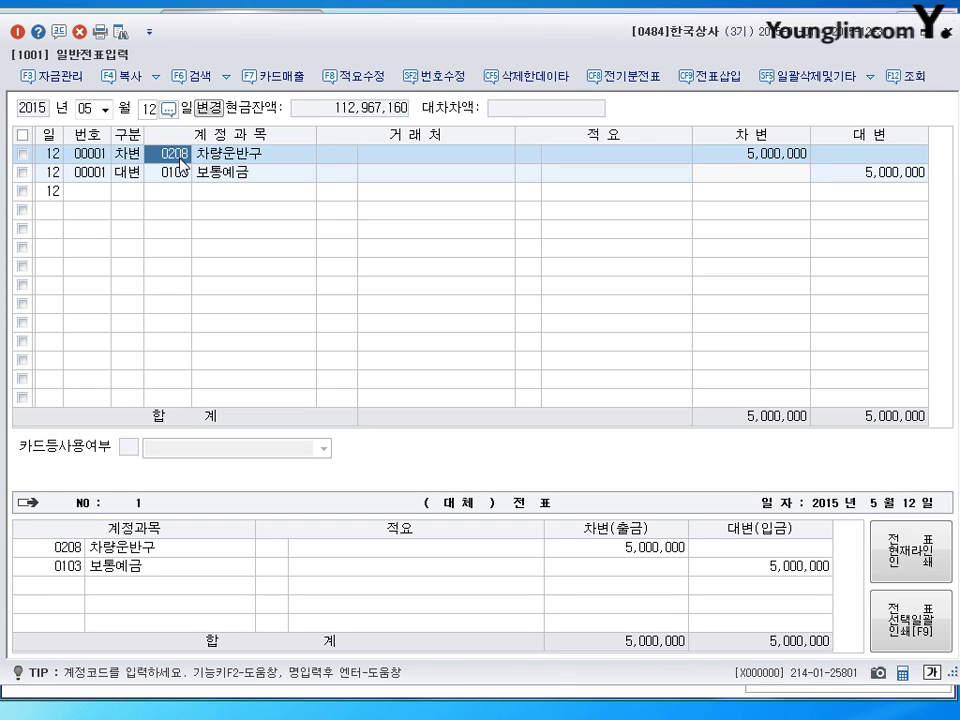
type("차량")
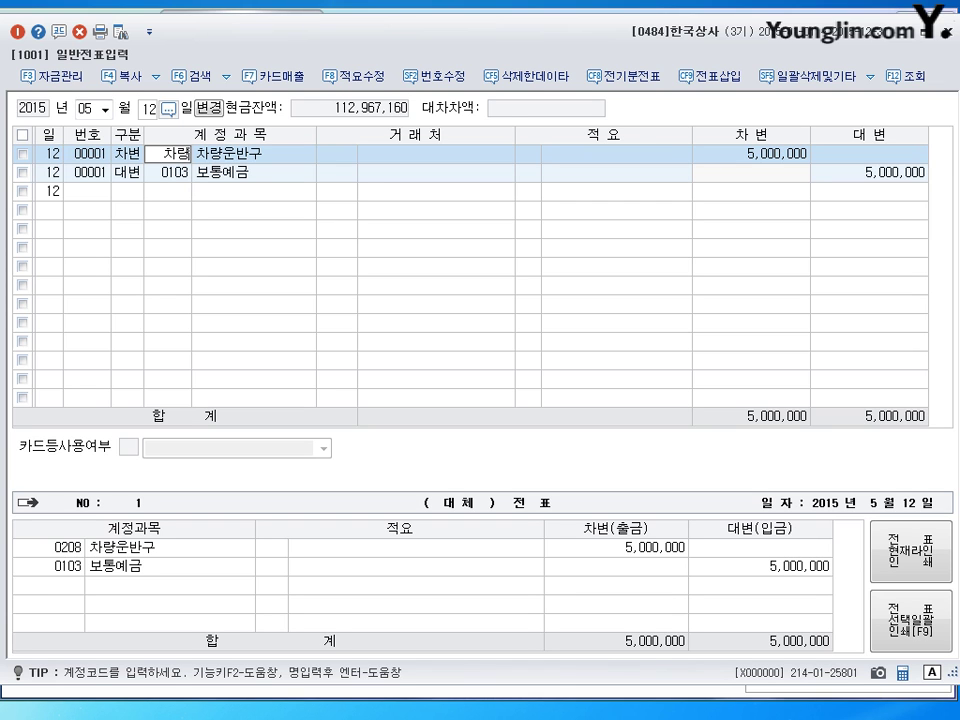
key("Return")
key("Return")
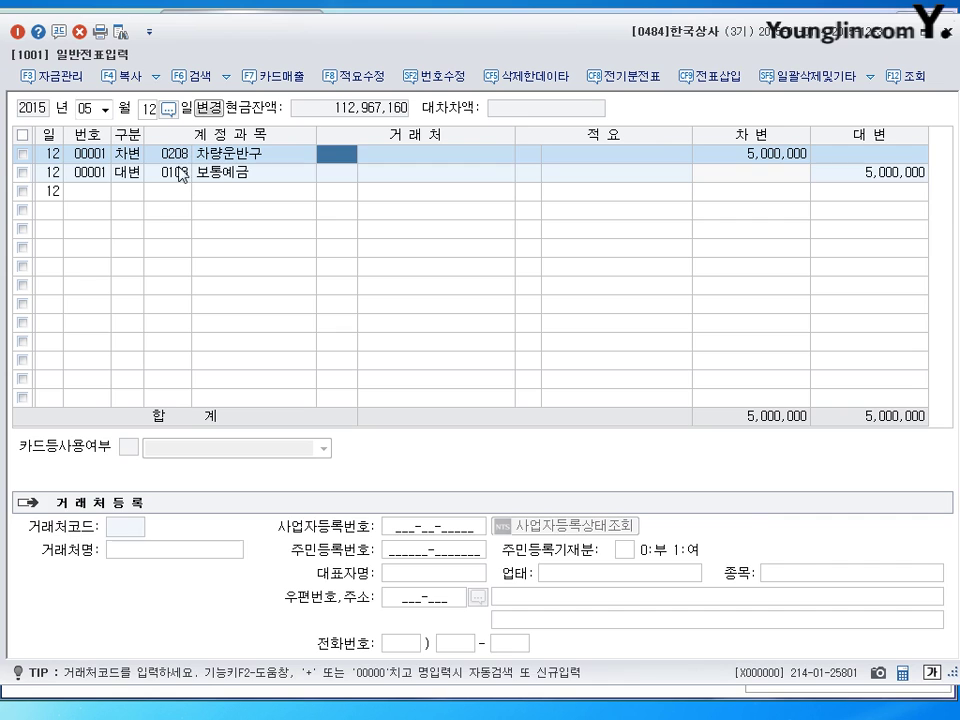
left_click(181, 174)
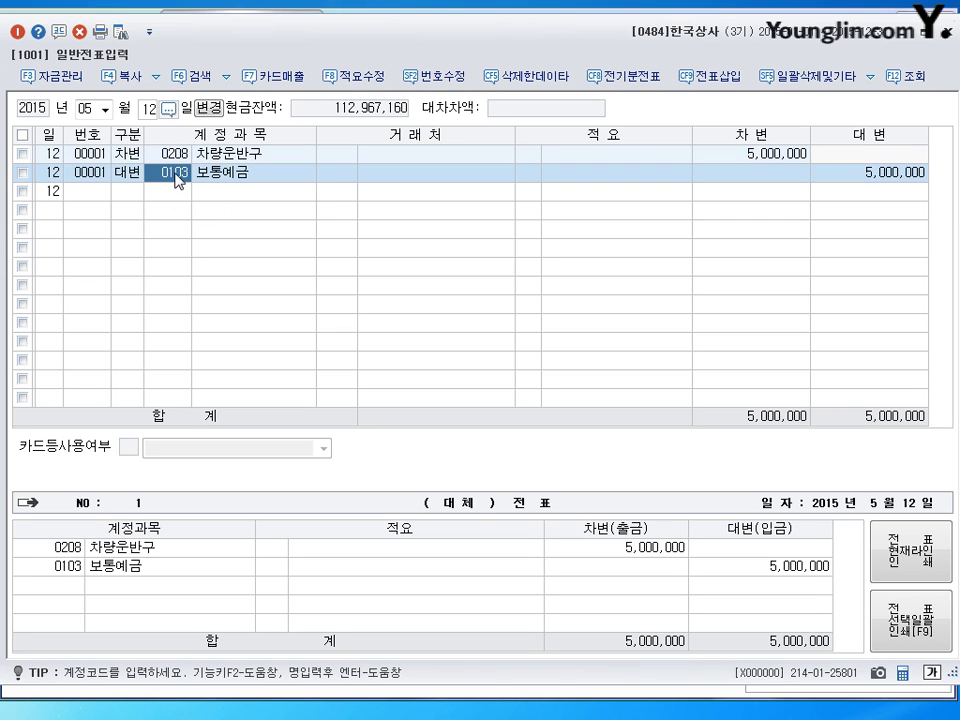
left_click(91, 108)
Step: Load the July 8 vouchers in the journal
type("07")
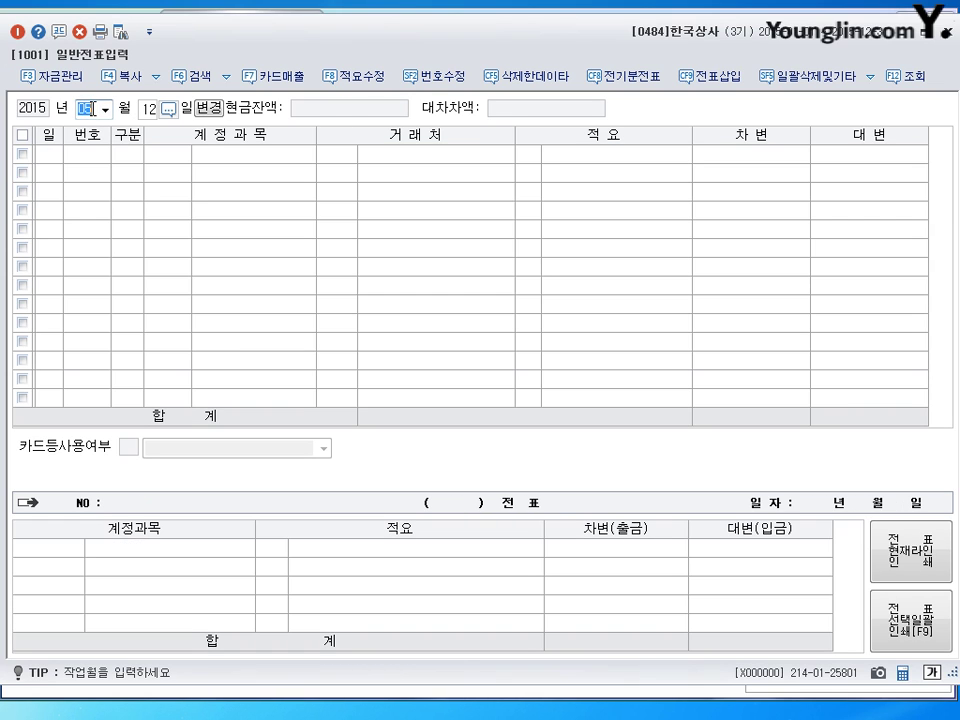
key("Return")
type("8")
key("Return")
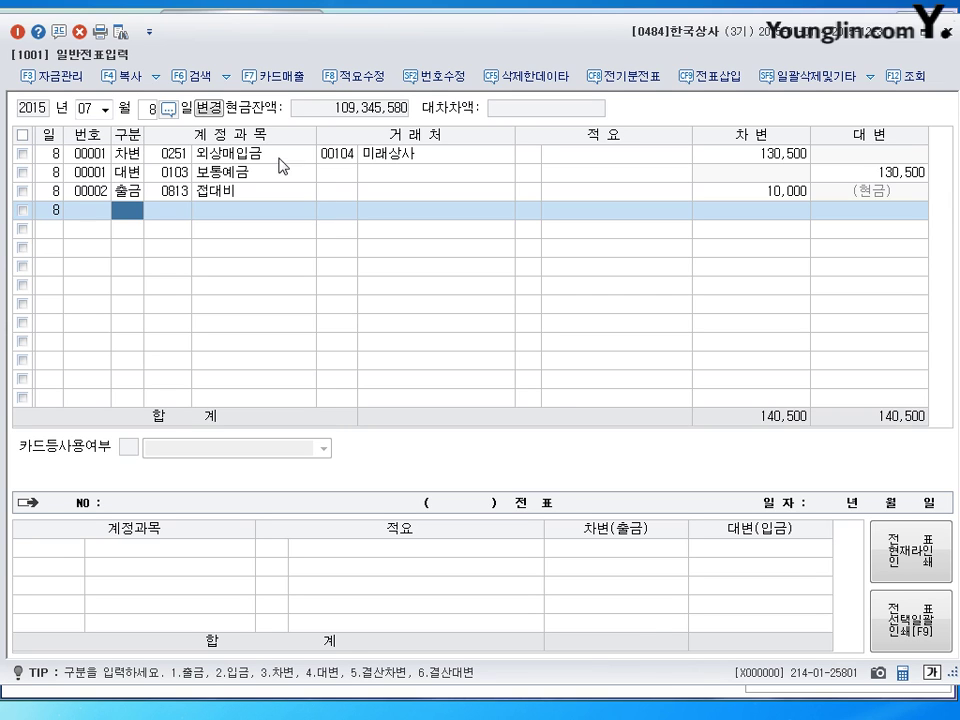
Step: Reduce the 외상매입금 debit from 130,500 to 130,000
left_click(240, 157)
left_click(238, 172)
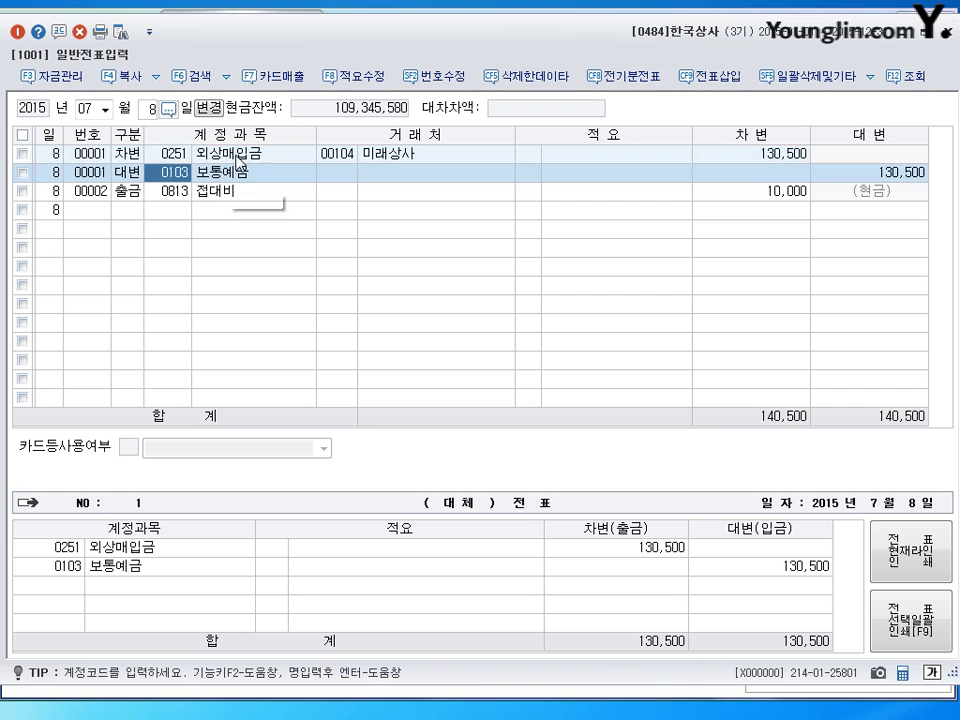
left_click(244, 156)
left_click(752, 156)
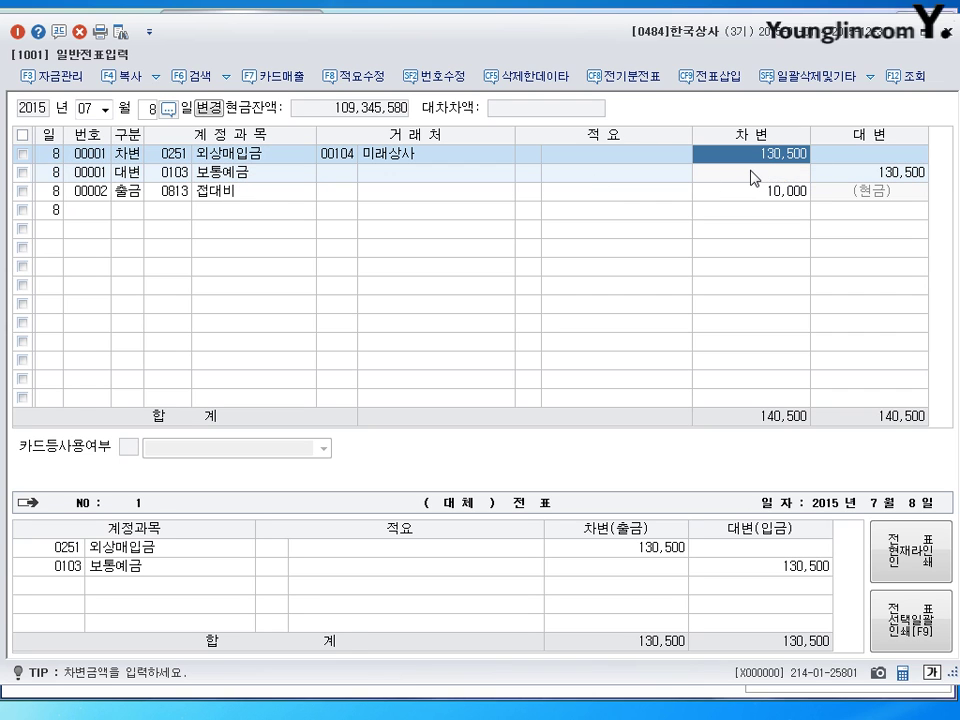
left_click(885, 178)
left_click(815, 177)
left_click(767, 160)
type("130000")
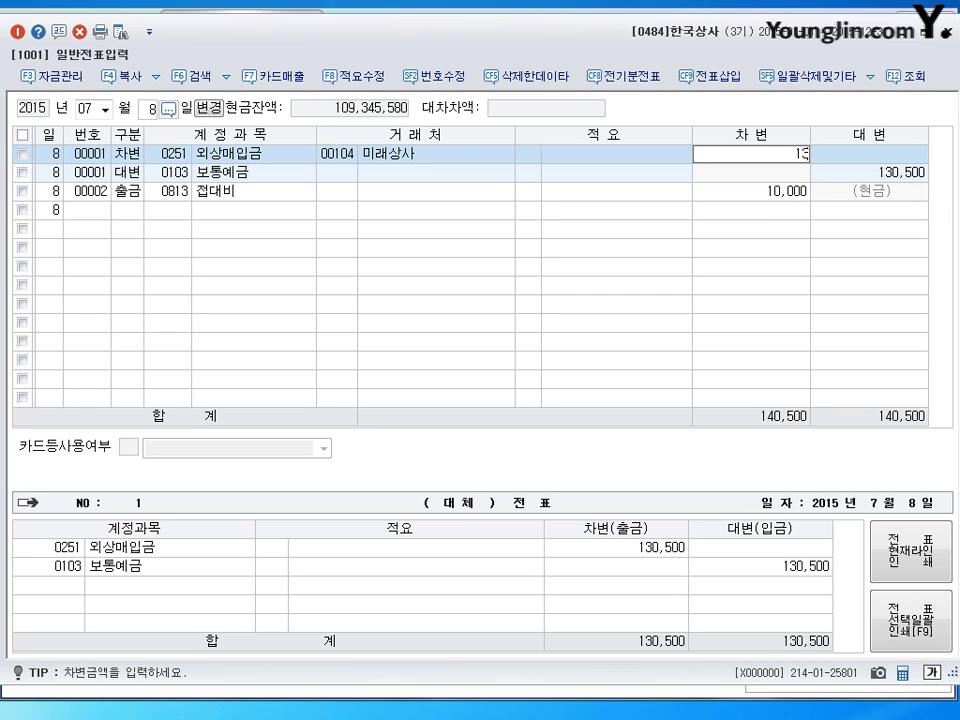
key("Return")
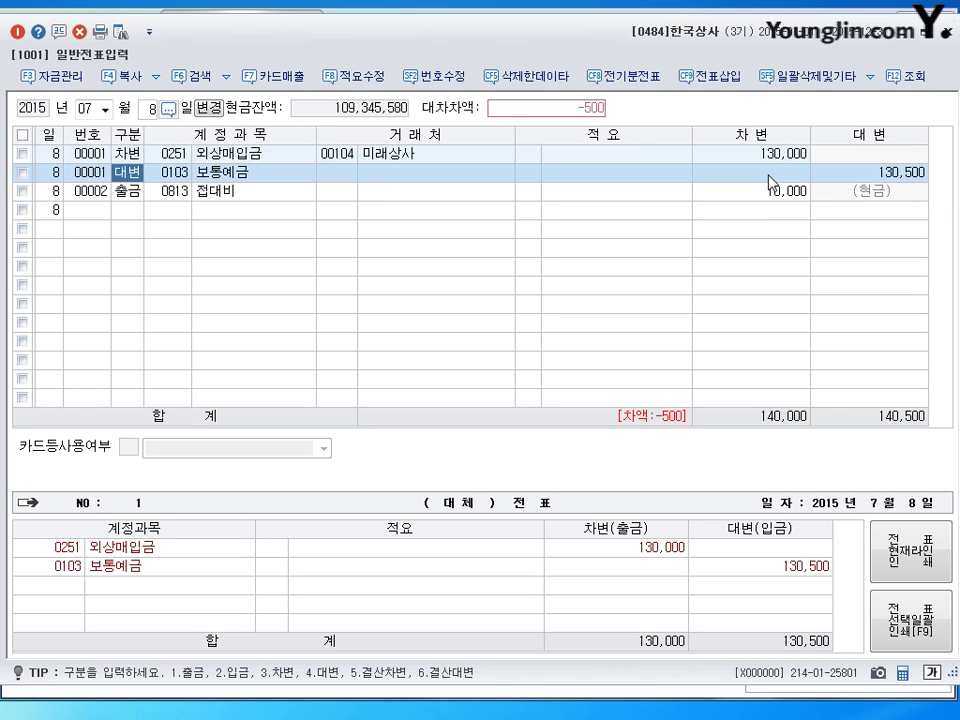
Step: Insert a 0831 수수료비용 500 debit line to balance the 130,500 보통예금 credit
left_click(701, 82)
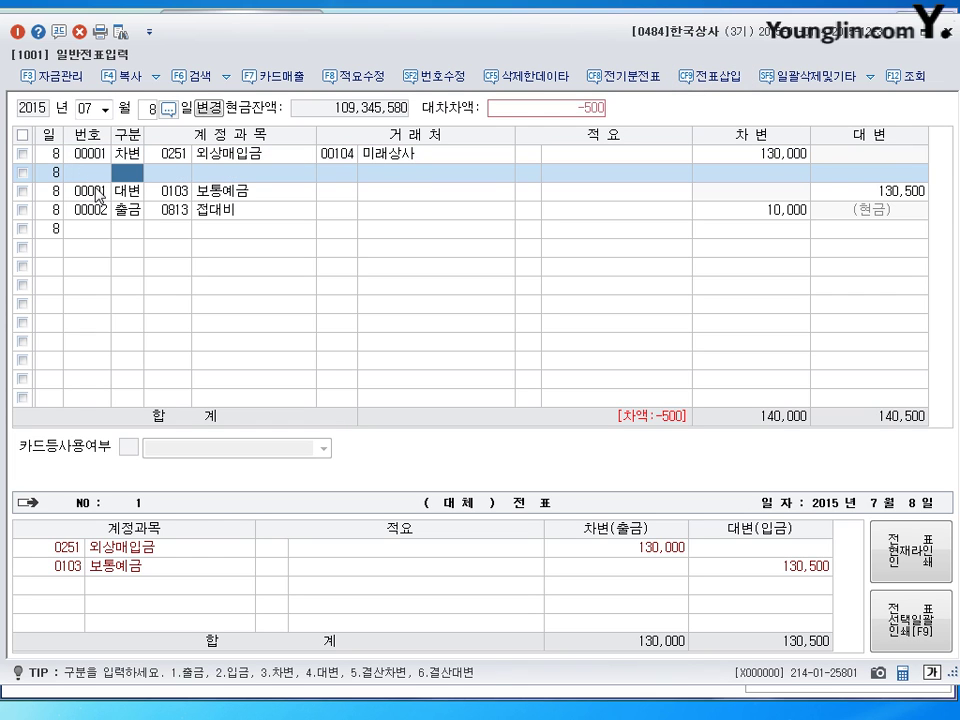
type("3831")
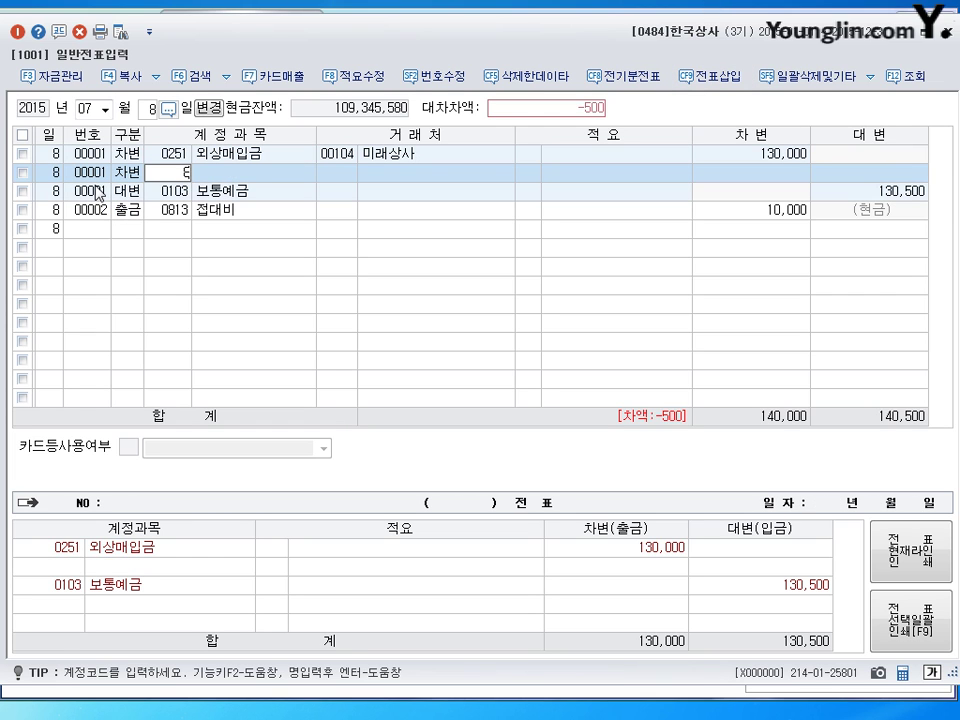
key("Return")
left_click(97, 192)
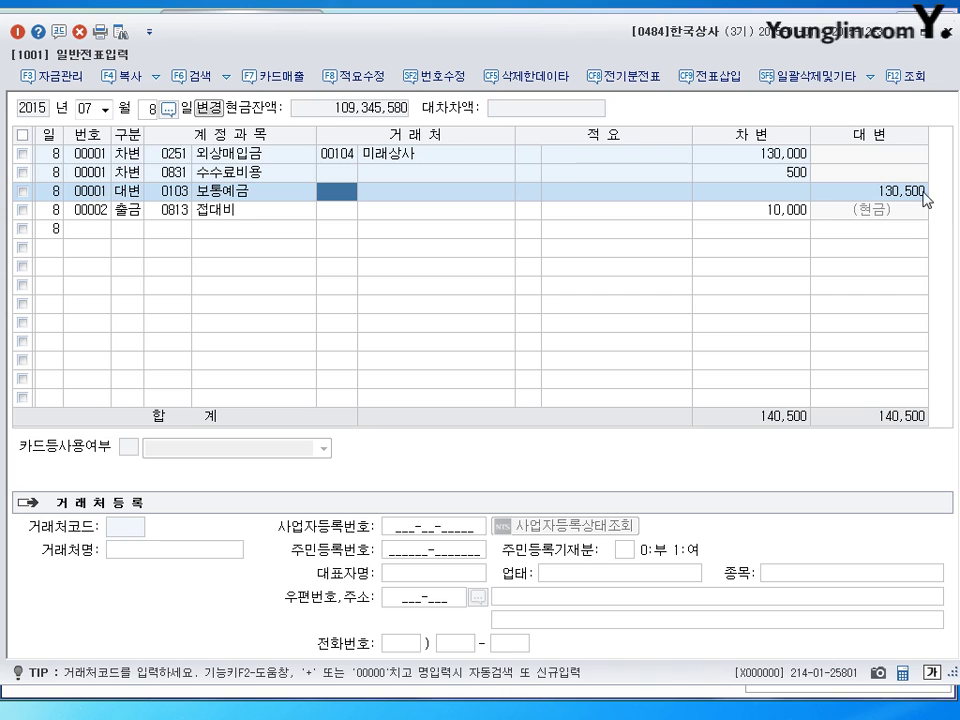
left_click(774, 178)
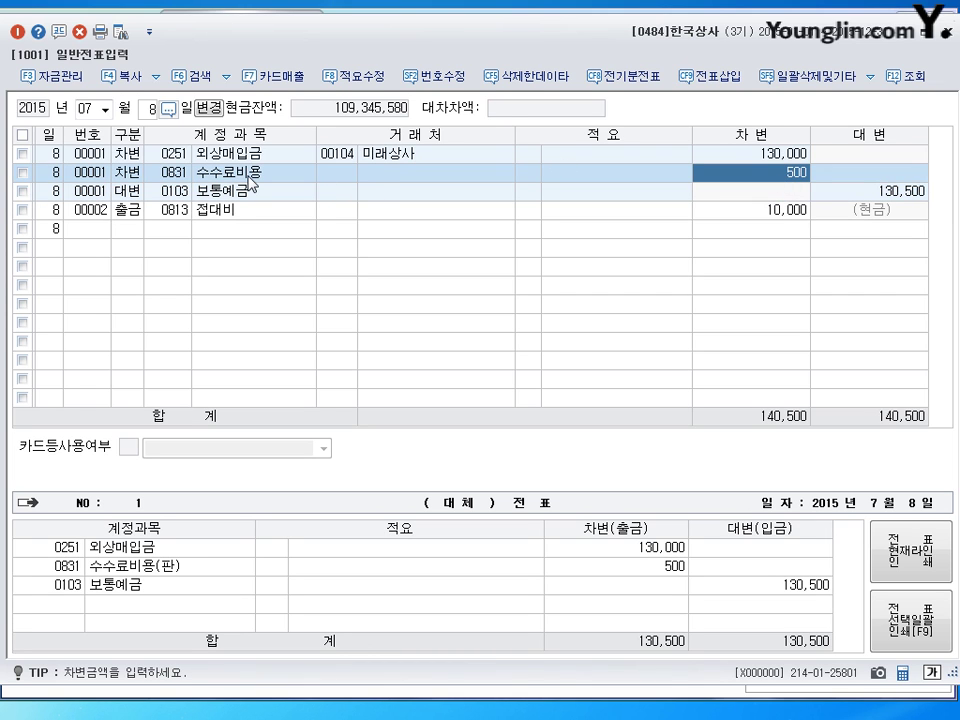
key("Return")
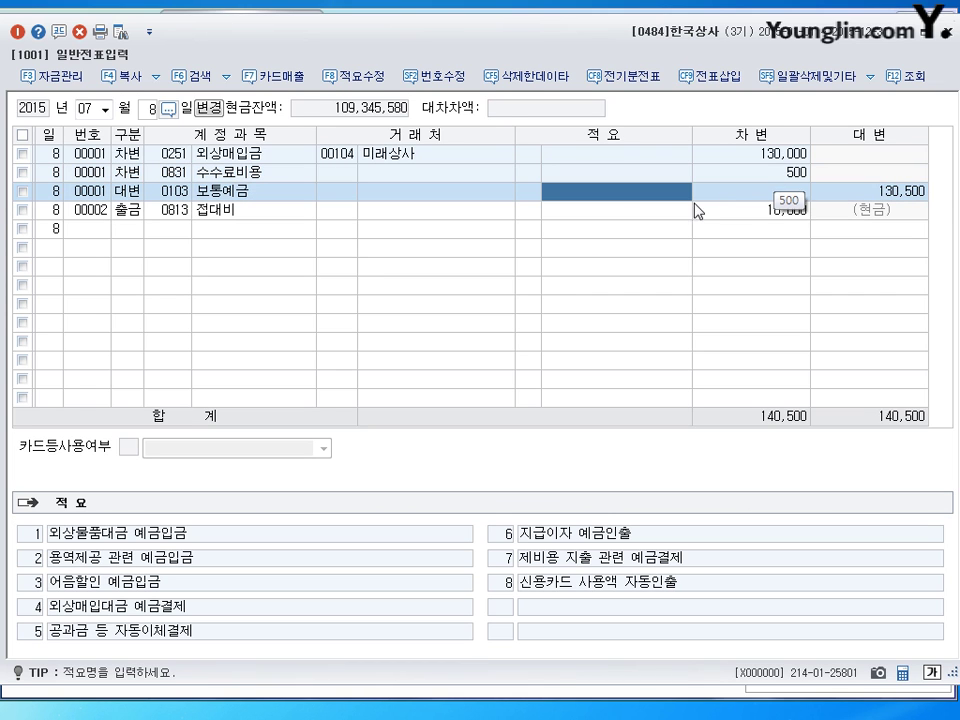
left_click(581, 217)
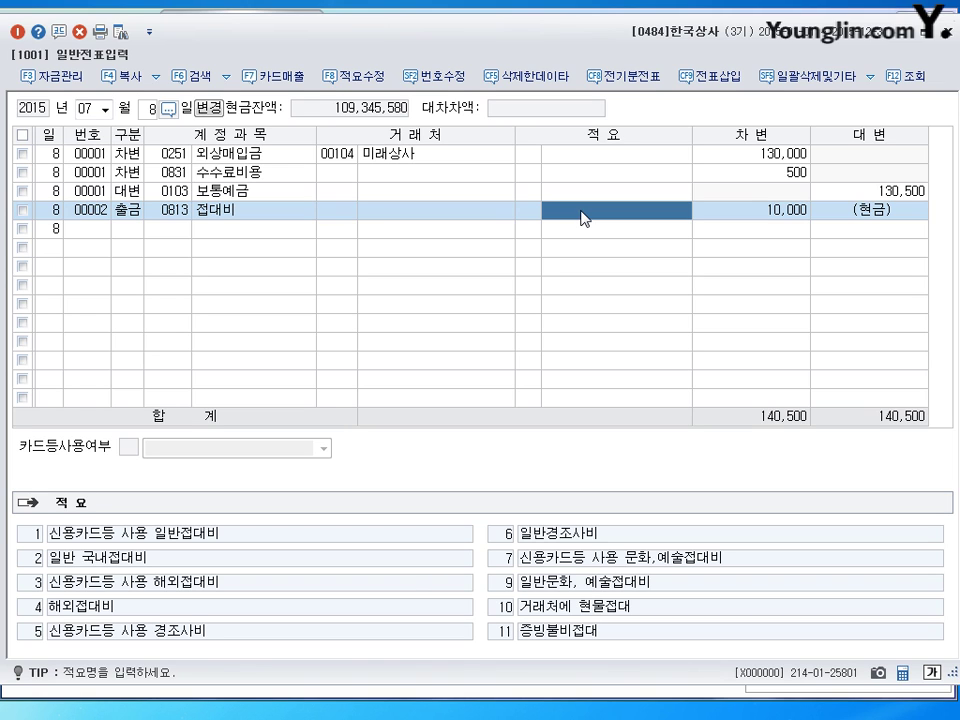
key("Escape")
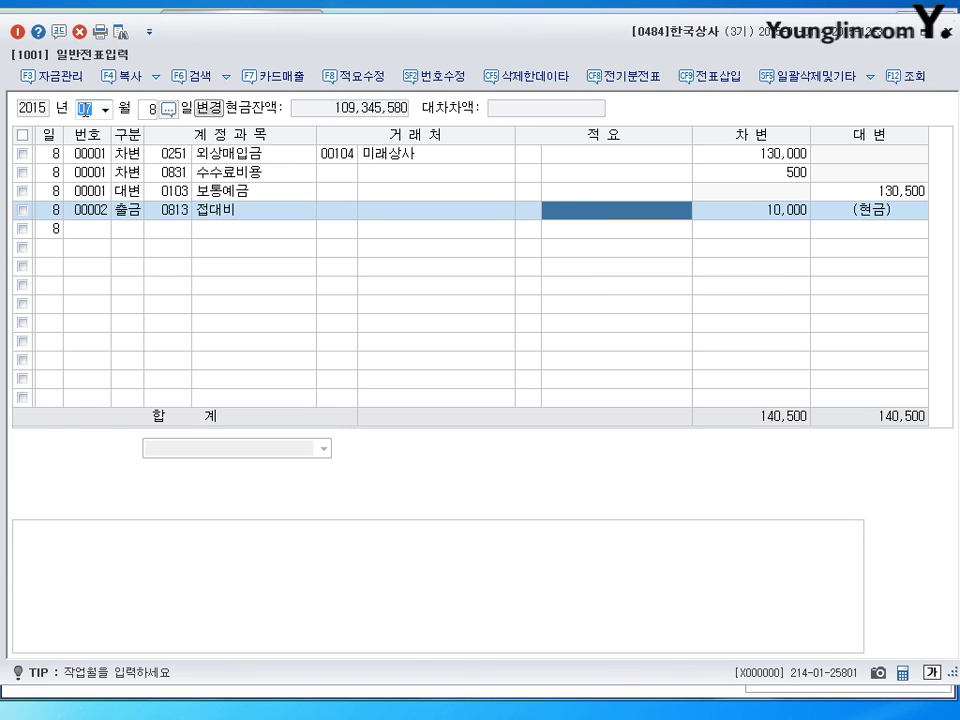
Step: Switch the journal to December 31
type("12")
key("Return")
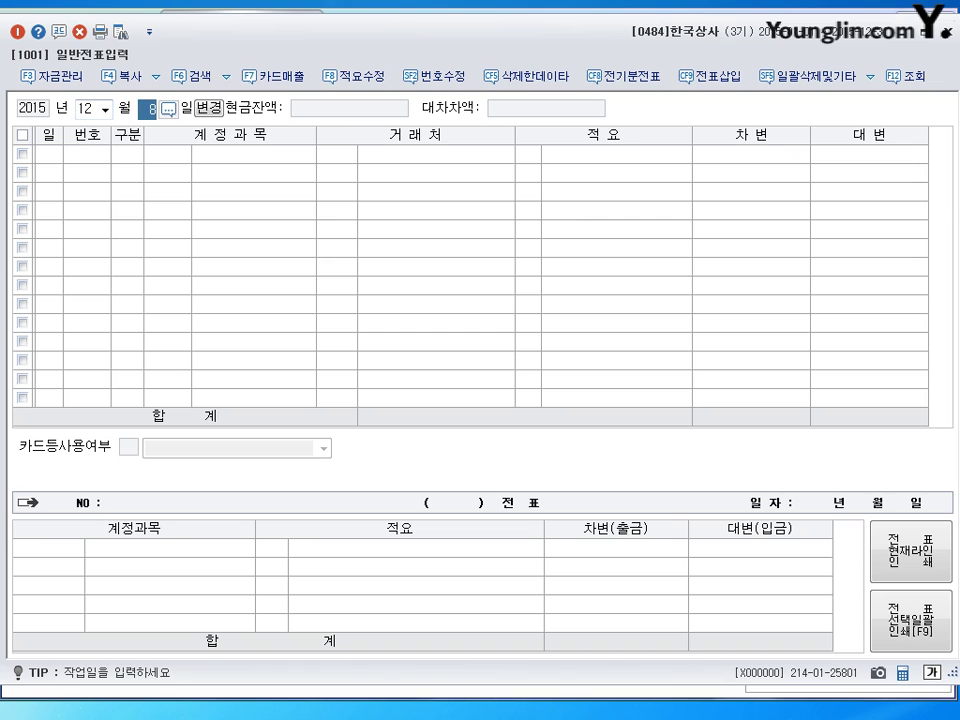
type("31")
key("Return")
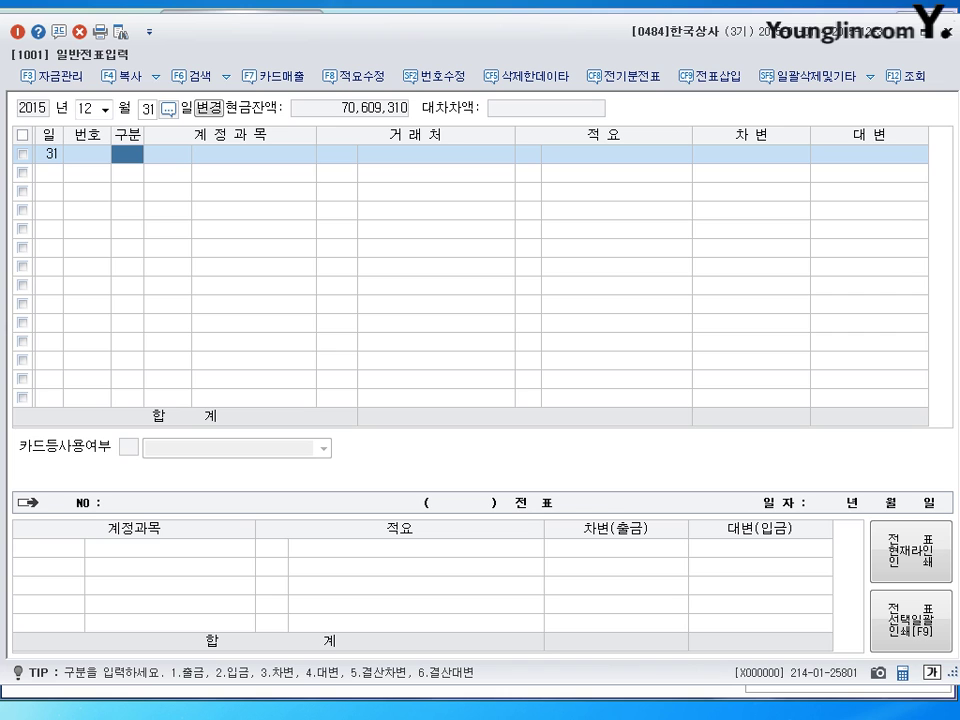
Step: Debit 0819 임차료 1,000,000
type("3")
key("Return")
type("819")
key("Return")
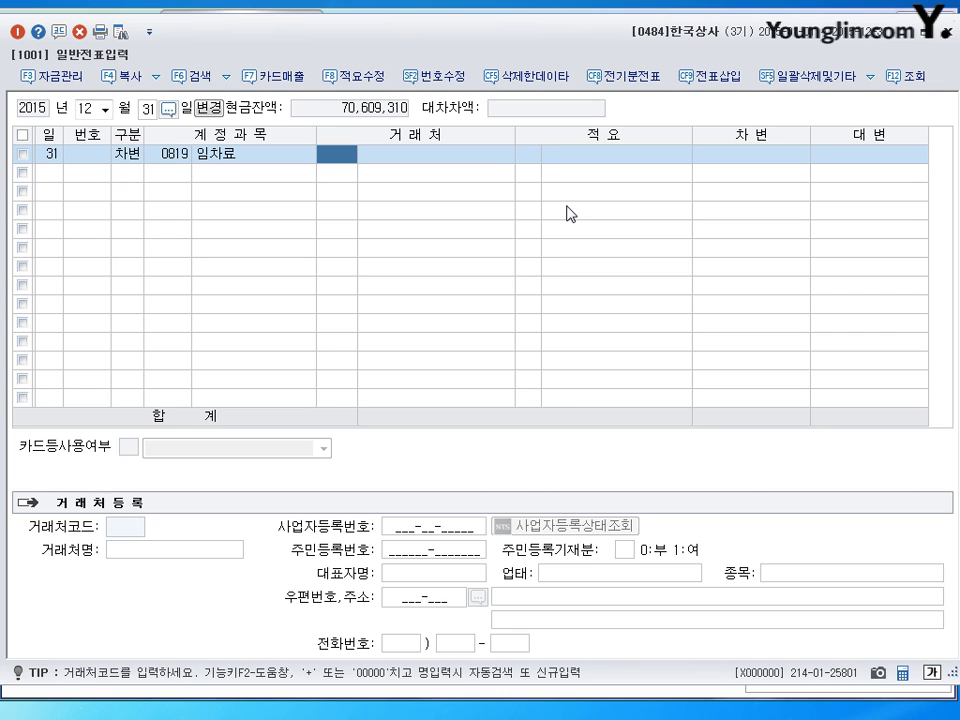
key("Return")
key("Return")
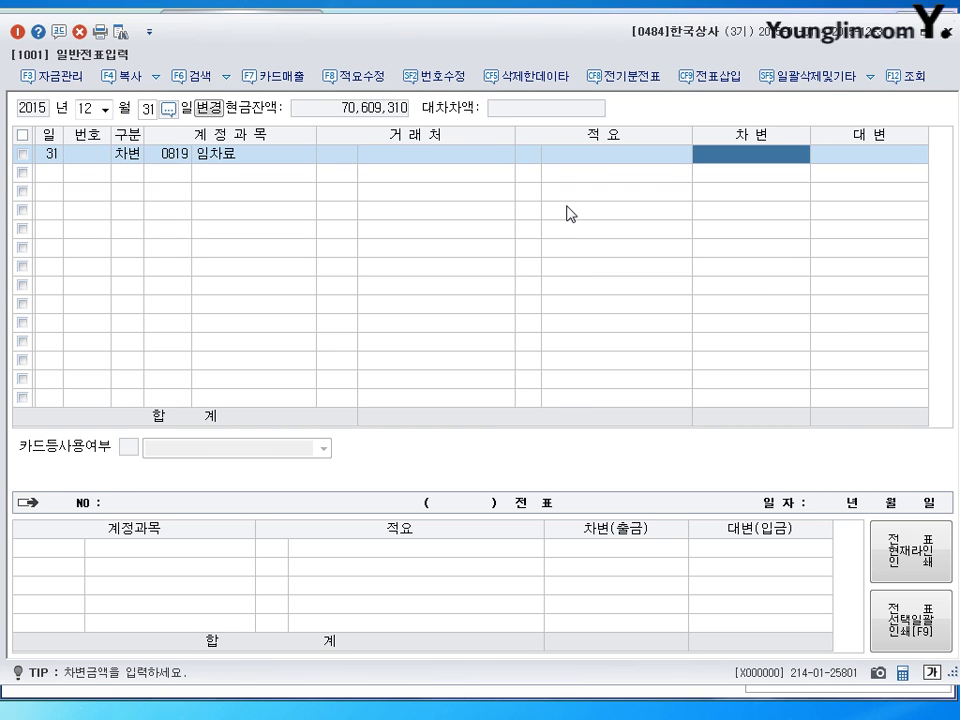
type("1000000")
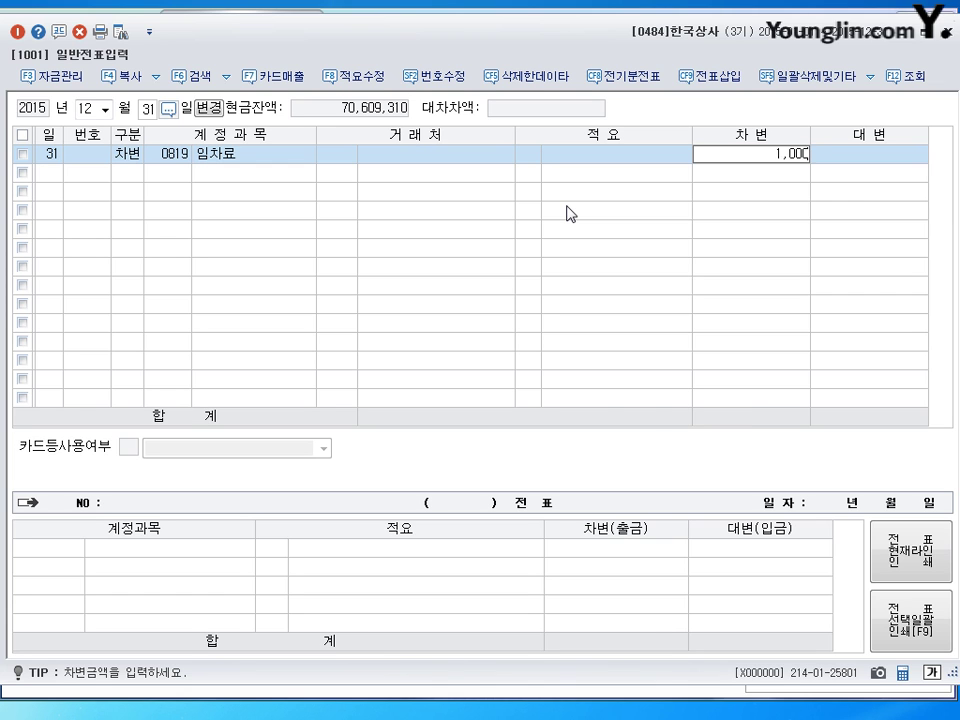
key("Return")
Step: Credit 0253 미지급금 1,000,000 to balance the rent entry
type("4")
key("Return")
type("453")
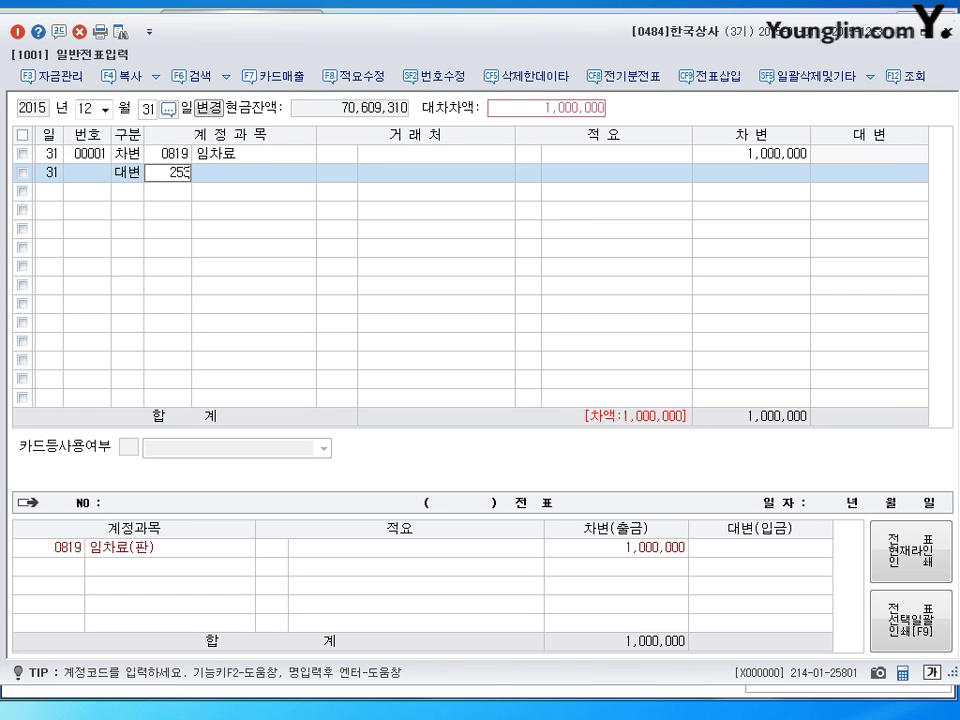
key("Return")
key("Return")
key("Return")
key("Return")
key("Up")
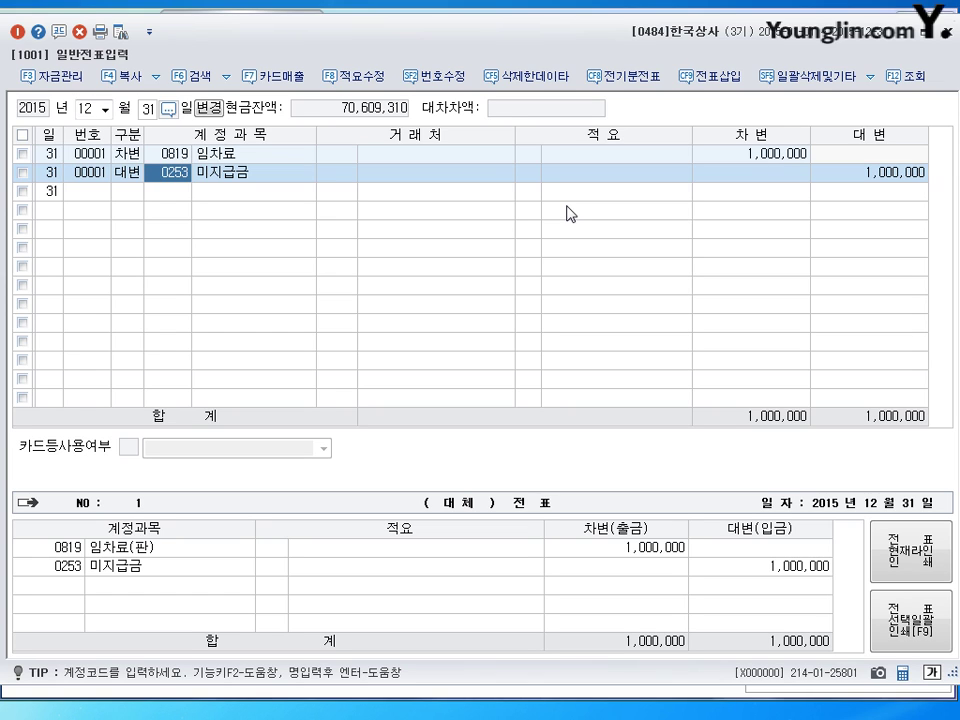
key("Return")
key("Return")
key("Return")
key("Return")
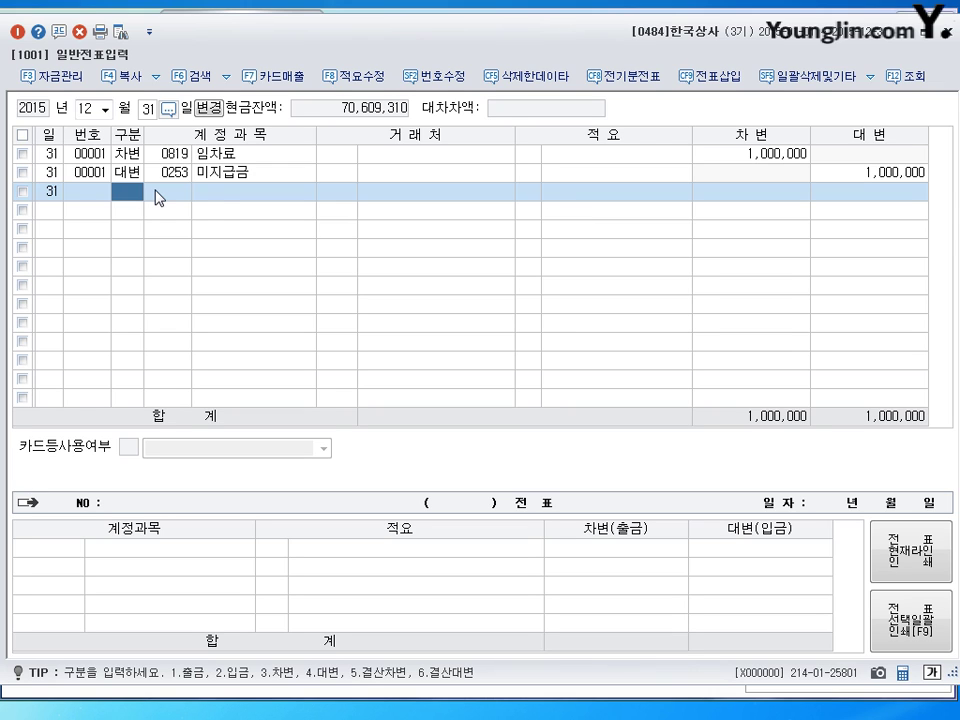
Step: Debit 0818 감가상각비 800,000
type("30818")
key("Return")
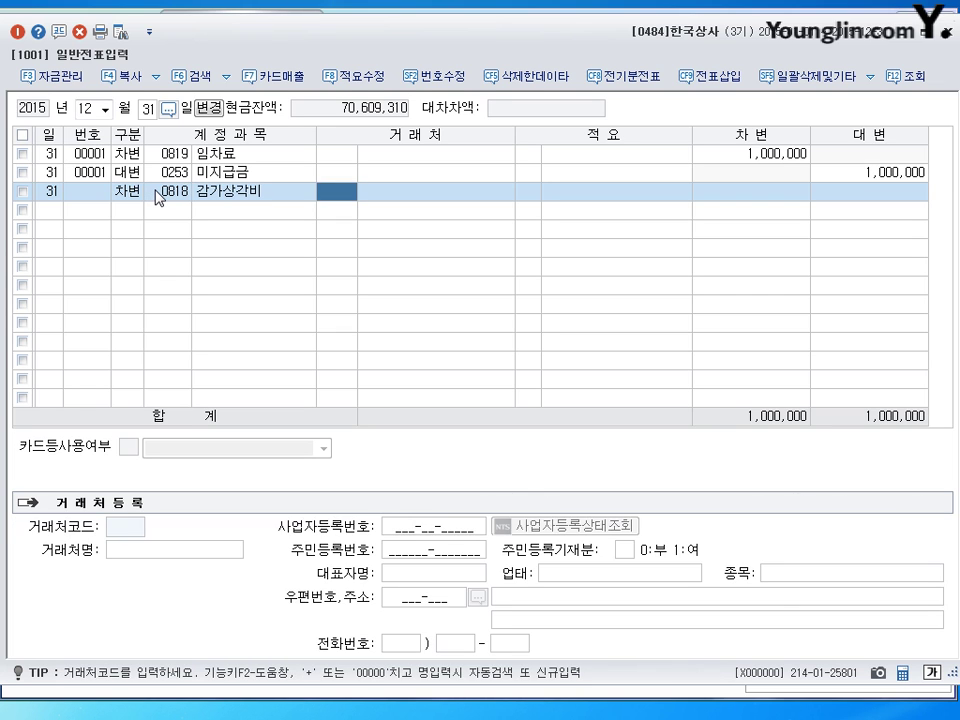
key("Return")
key("Return")
key("Return")
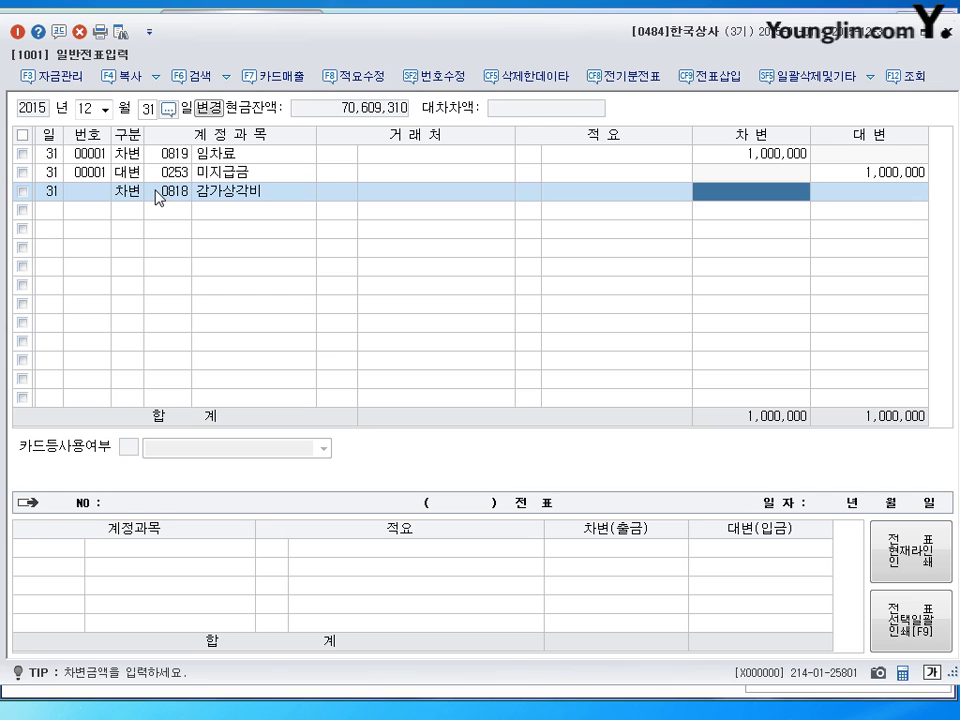
type("8000000")
key("Return")
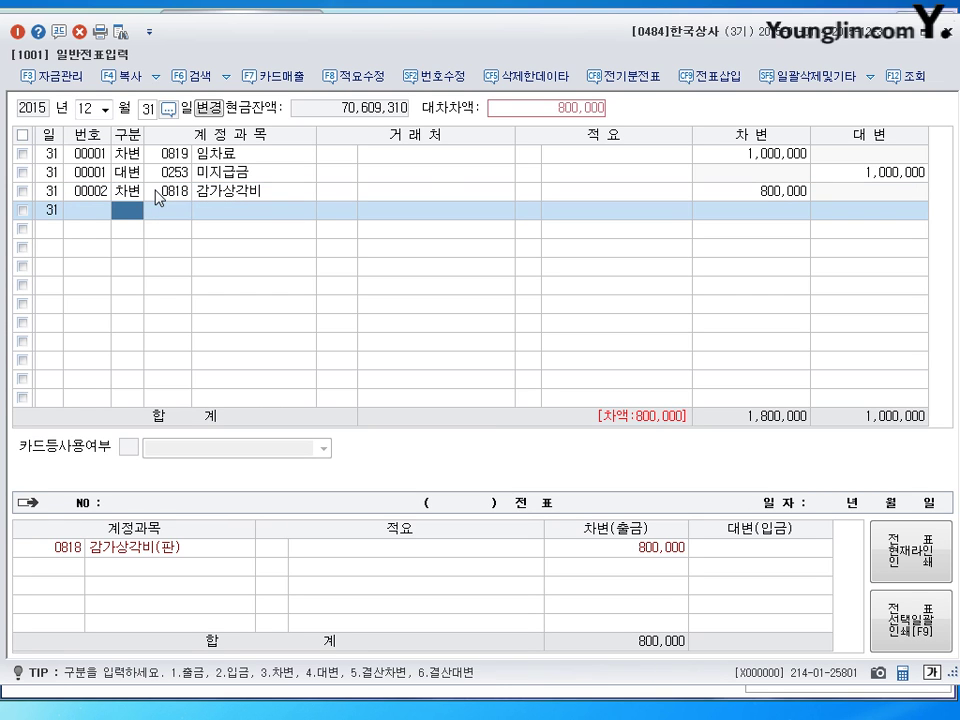
Step: Credit 0209 감가상각누계액 500,000
type("4감가")
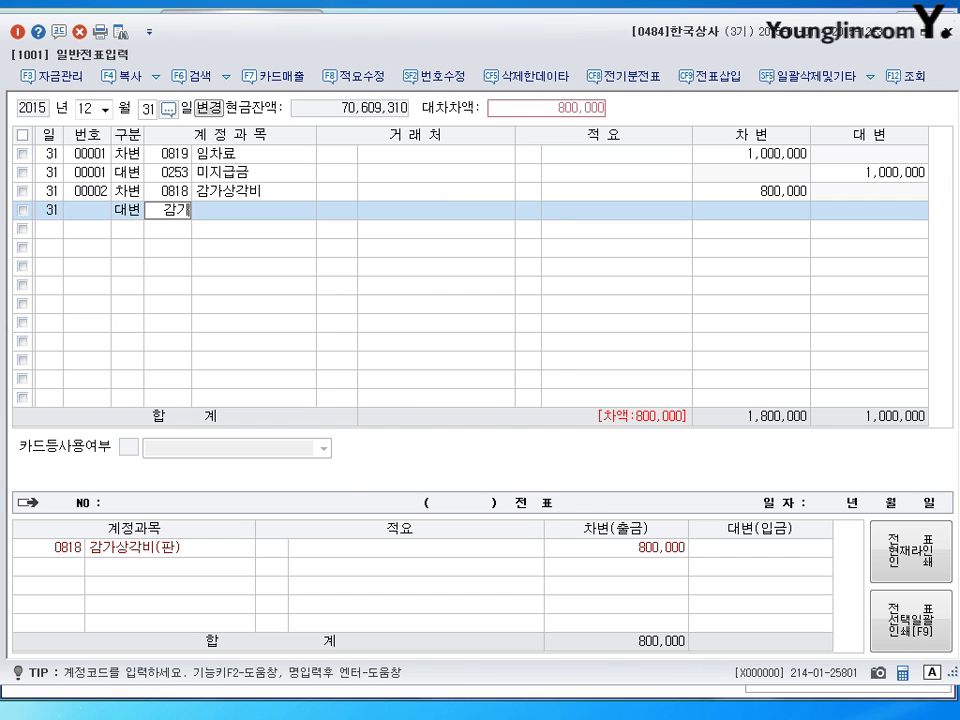
key("Return")
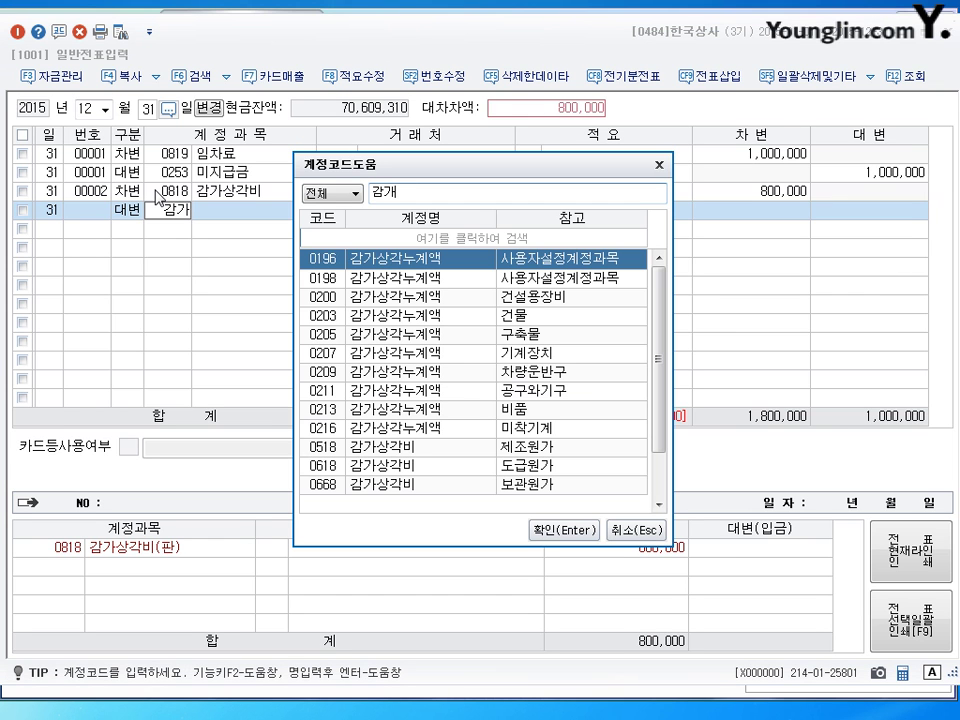
key("Down")
key("Down")
key("Down")
key("Down")
key("Down")
key("Down")
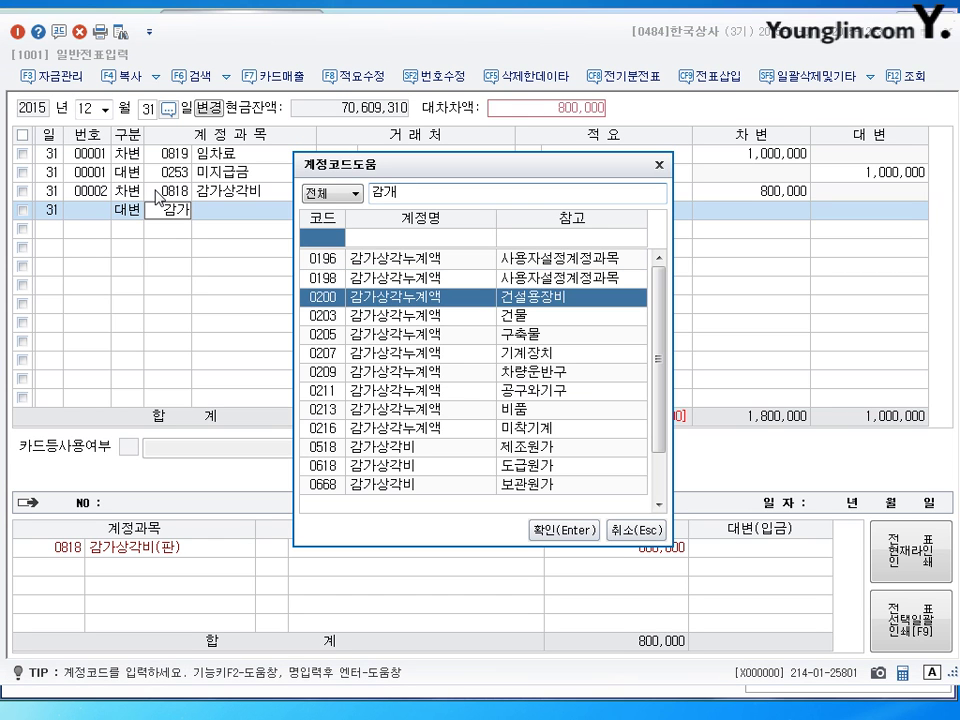
key("Return")
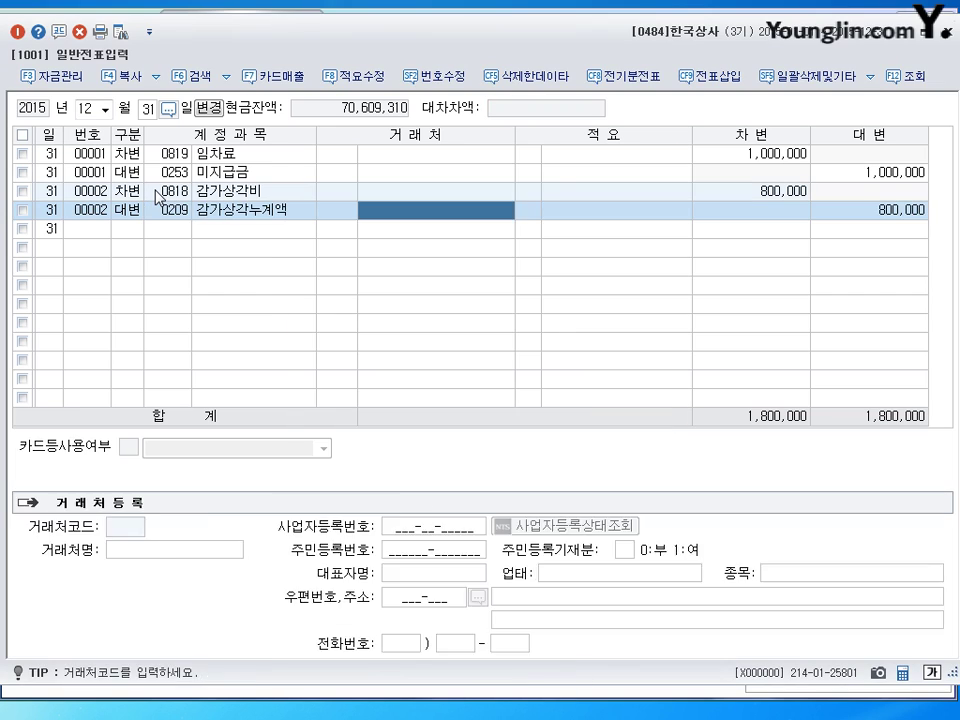
key("Return")
key("Return")
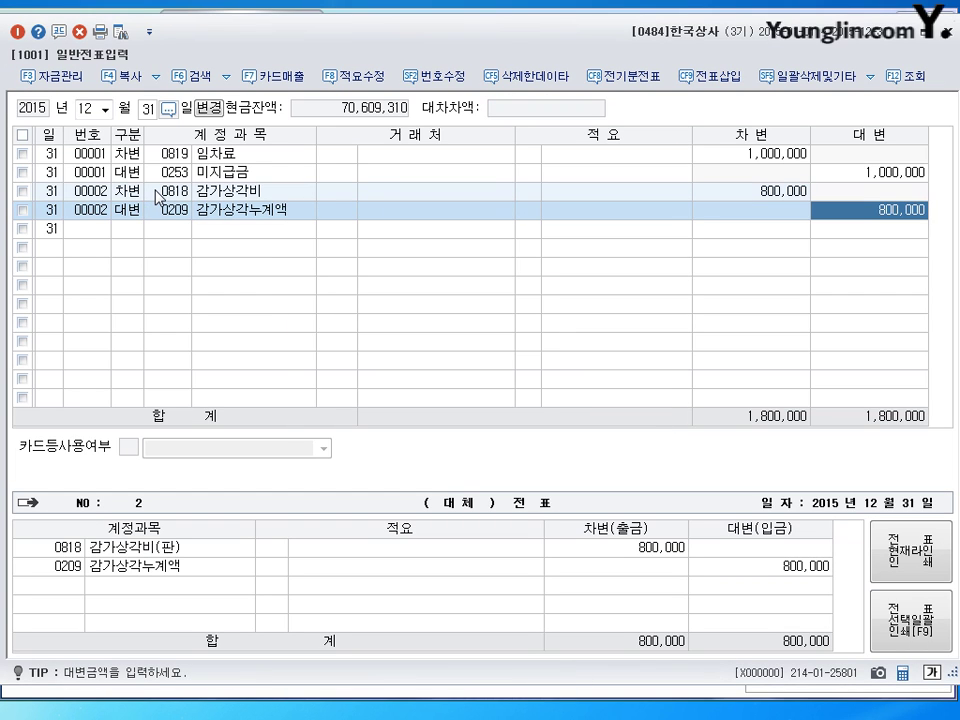
type("500000")
key("Return")
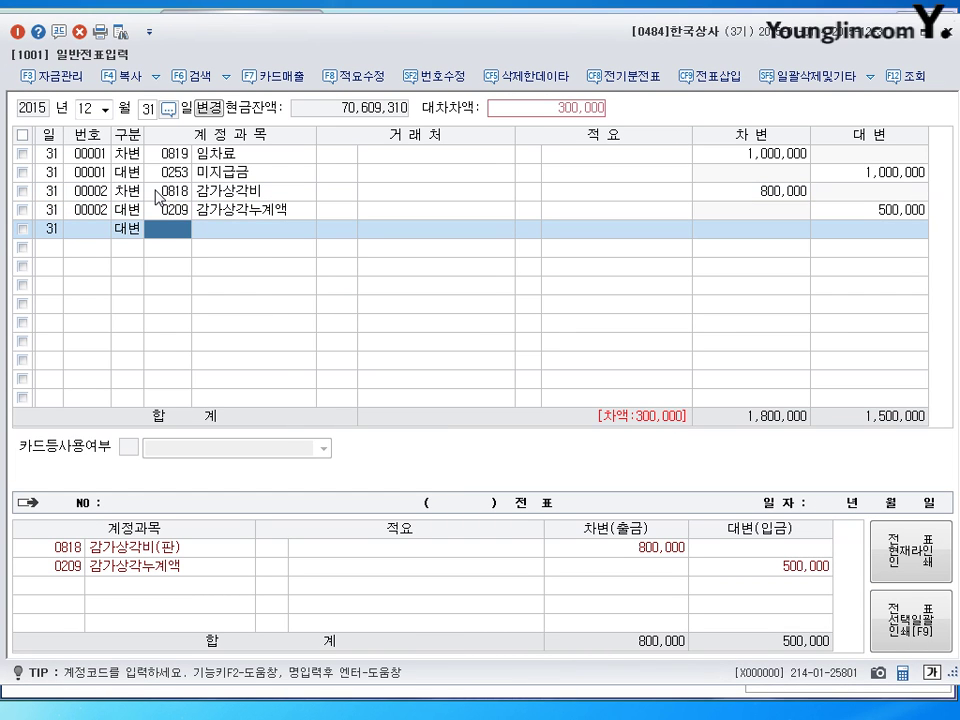
Step: Credit 0213 감가상각누계액 with the remaining 300,000
type("감")
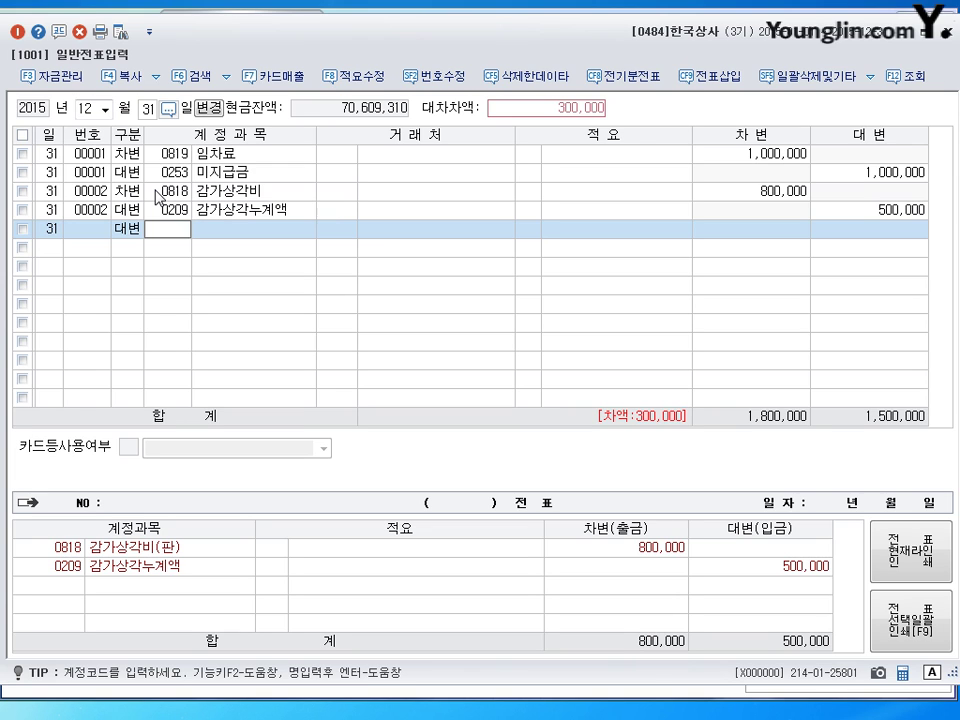
type("가")
key("Return")
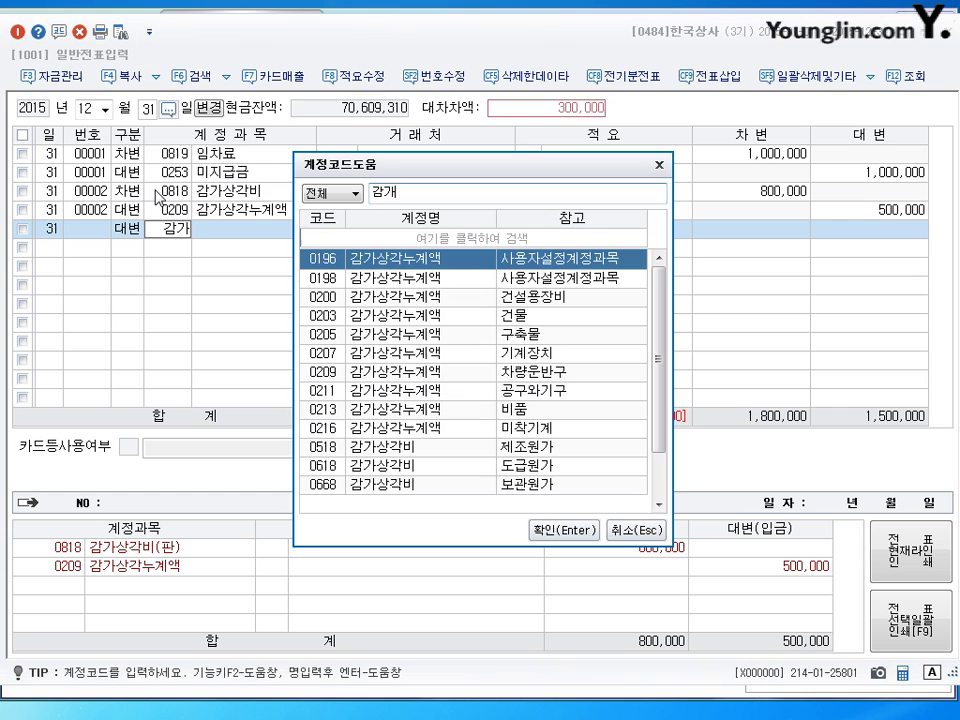
key("Down")
key("Down")
key("Down")
key("Down")
key("Down")
key("Down")
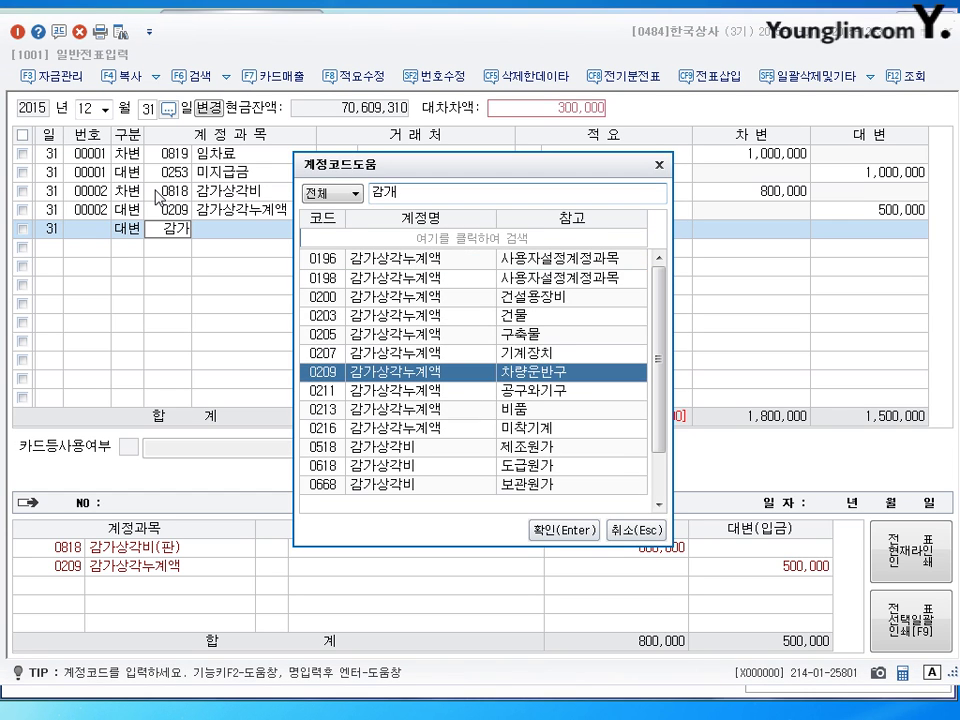
key("Down")
key("Down")
key("Return")
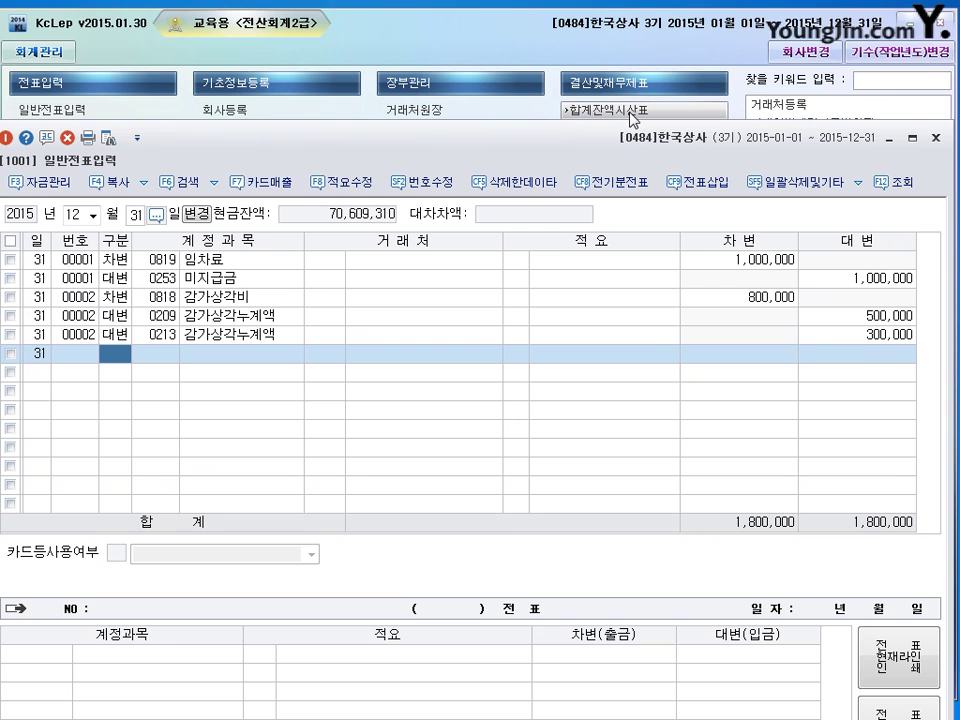
Step: Show the 합계잔액시산표 through December 2015 and select the 외상매출금 row
left_click(632, 118)
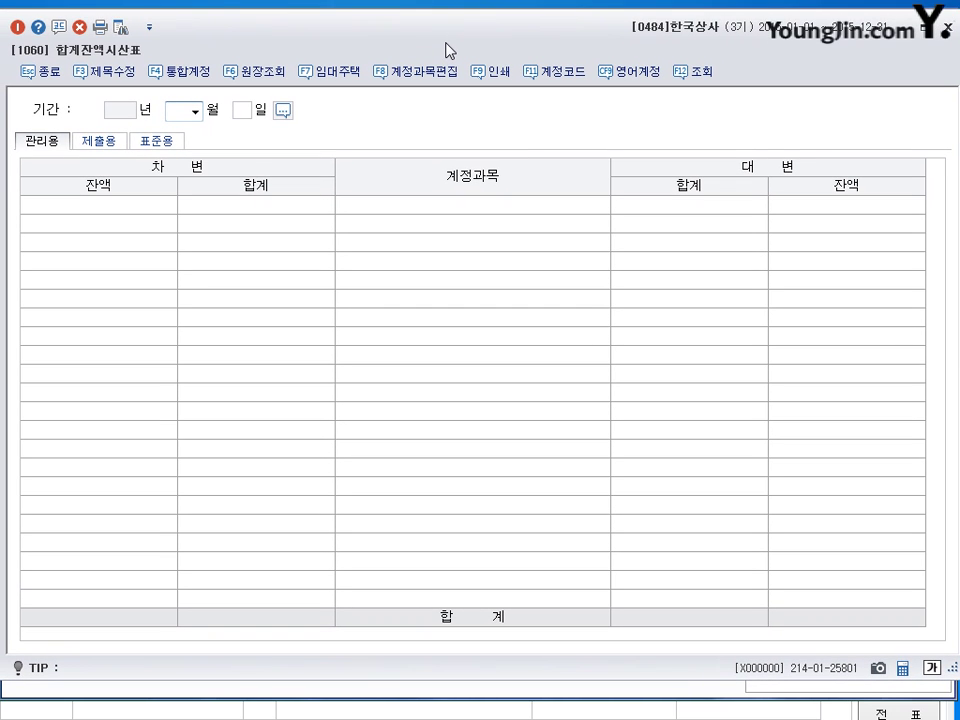
type("2")
key("Return")
key("Return")
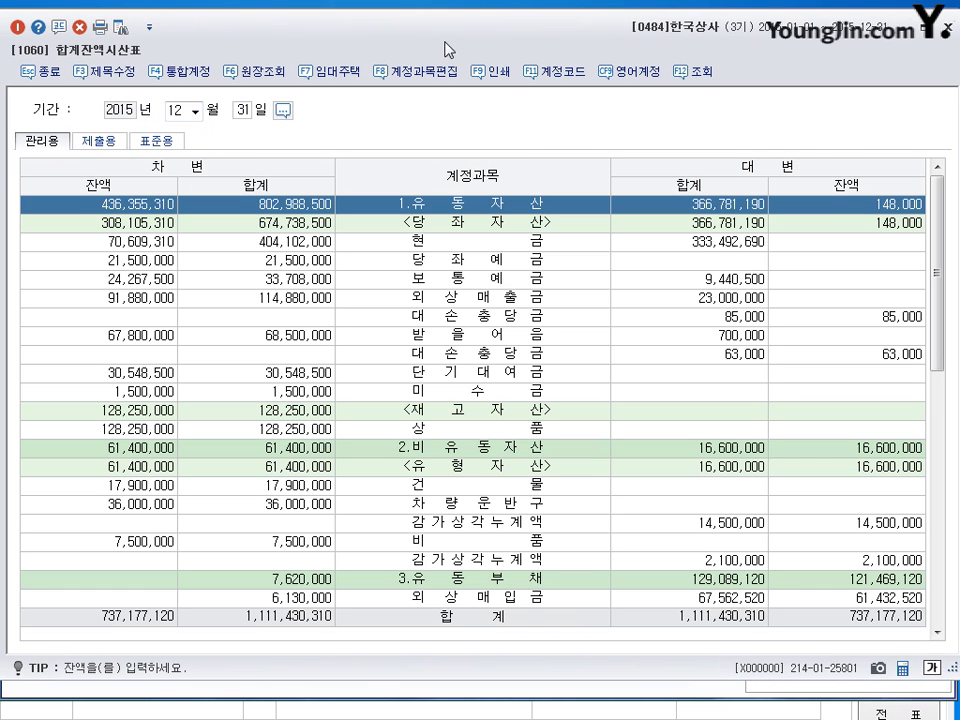
left_click(135, 300)
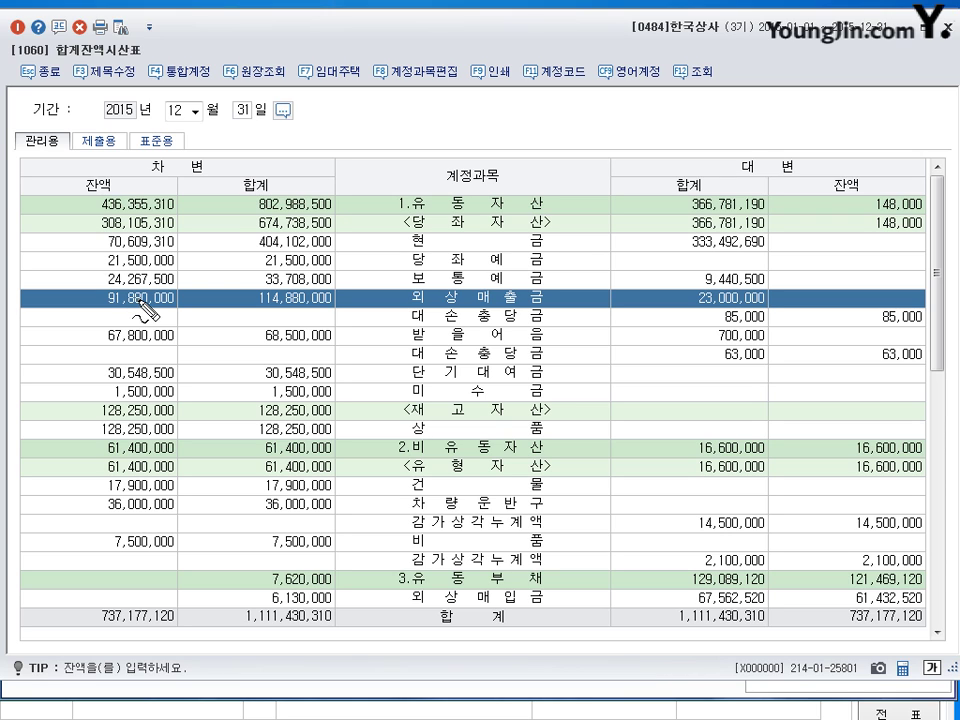
mouse_move(158, 320)
left_mouse_down()
mouse_move(118, 318)
mouse_move(105, 292)
mouse_move(162, 310)
left_mouse_up()
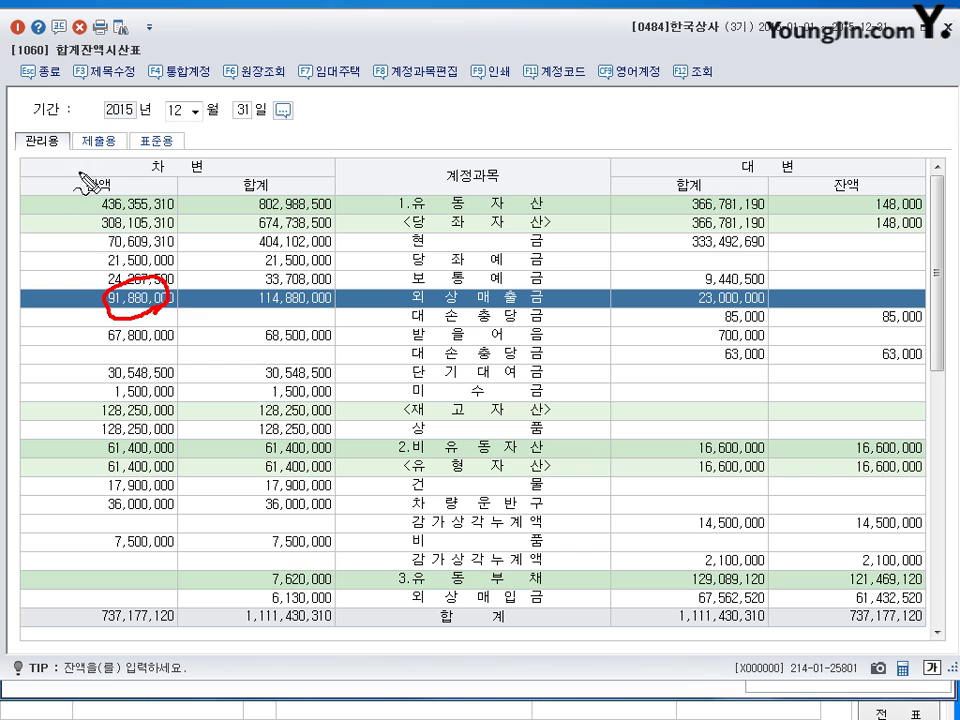
mouse_move(84, 190)
left_mouse_down()
mouse_move(100, 165)
mouse_move(119, 178)
mouse_move(88, 202)
left_mouse_up()
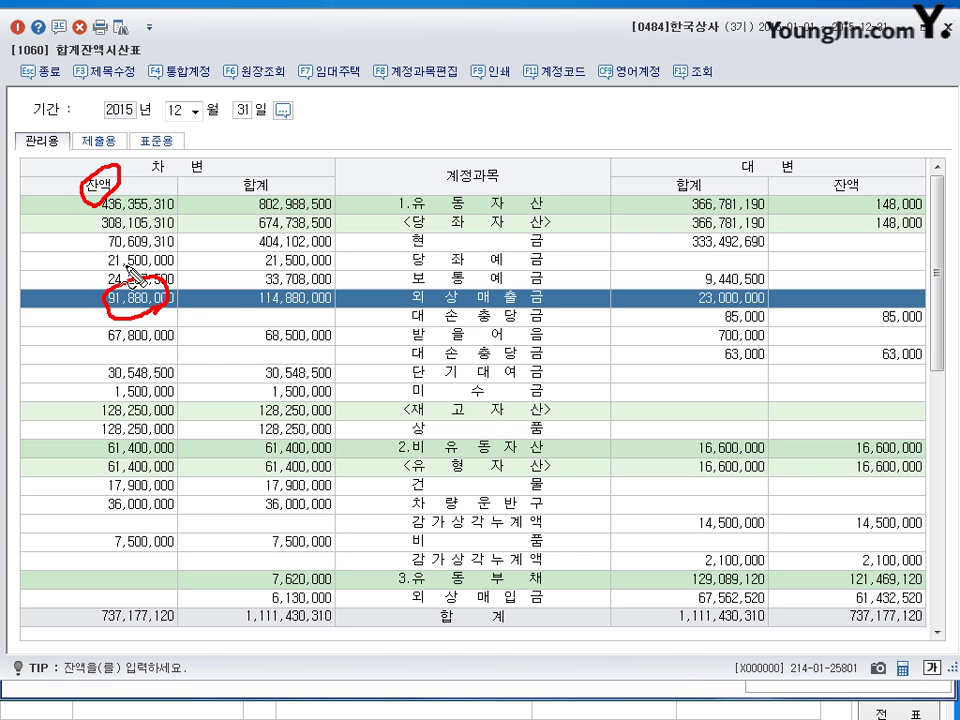
mouse_move(181, 288)
left_mouse_down()
mouse_move(196, 309)
mouse_move(181, 310)
mouse_move(201, 296)
mouse_move(212, 318)
left_mouse_up()
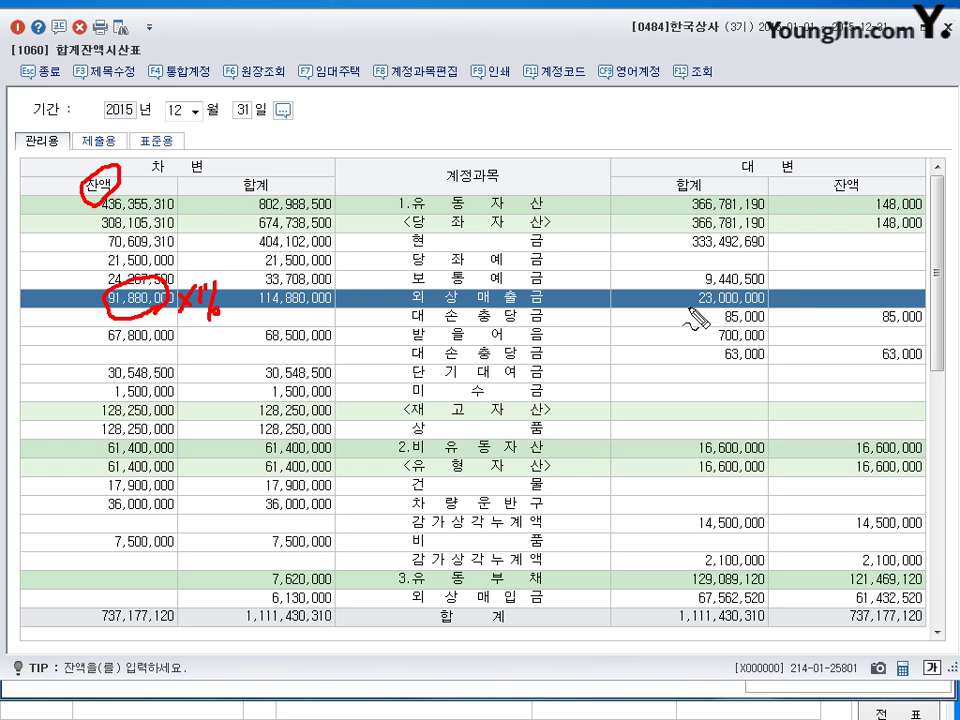
left_click_drag(835, 324, 854, 322)
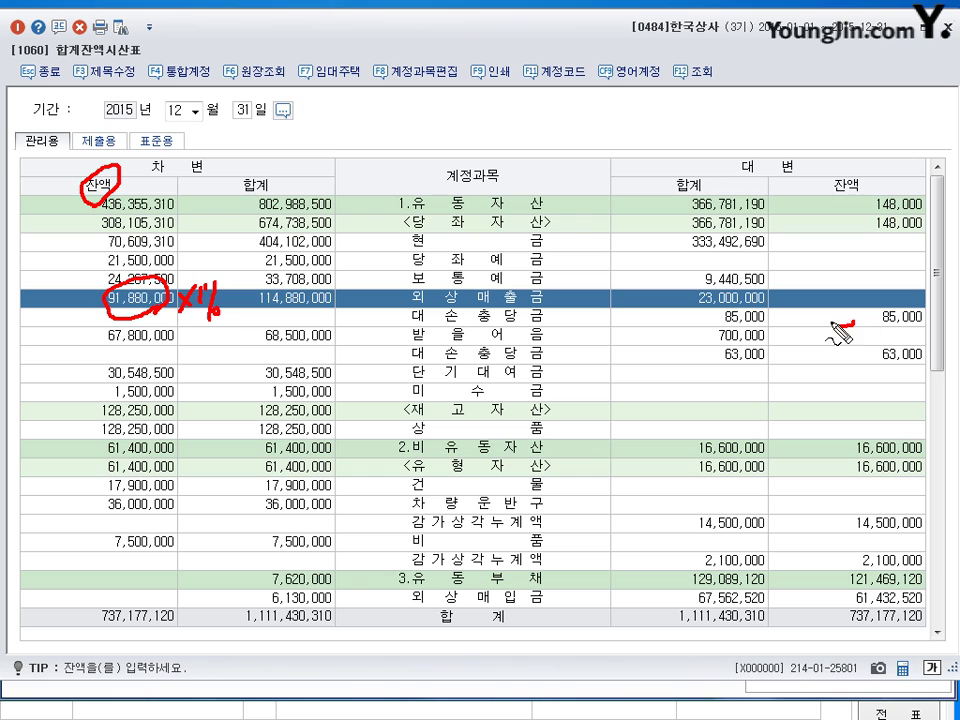
left_click_drag(916, 318, 921, 326)
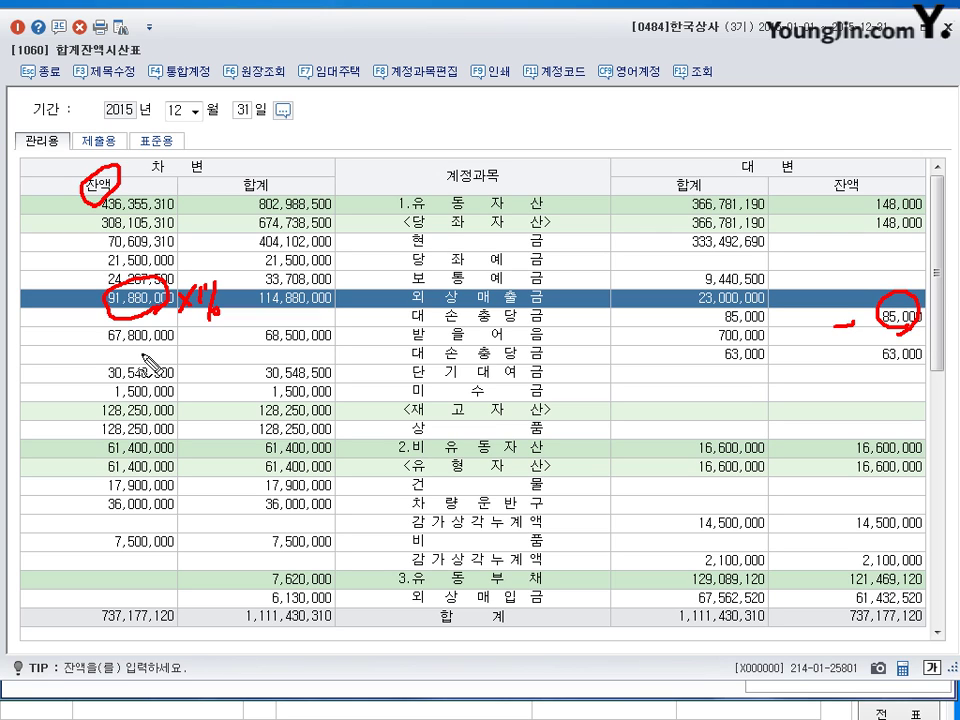
mouse_move(155, 355)
left_mouse_down()
mouse_move(110, 305)
mouse_move(100, 345)
mouse_move(160, 340)
mouse_move(150, 365)
mouse_move(206, 336)
mouse_move(195, 345)
mouse_move(218, 384)
left_mouse_up()
left_click_drag(222, 338, 221, 352)
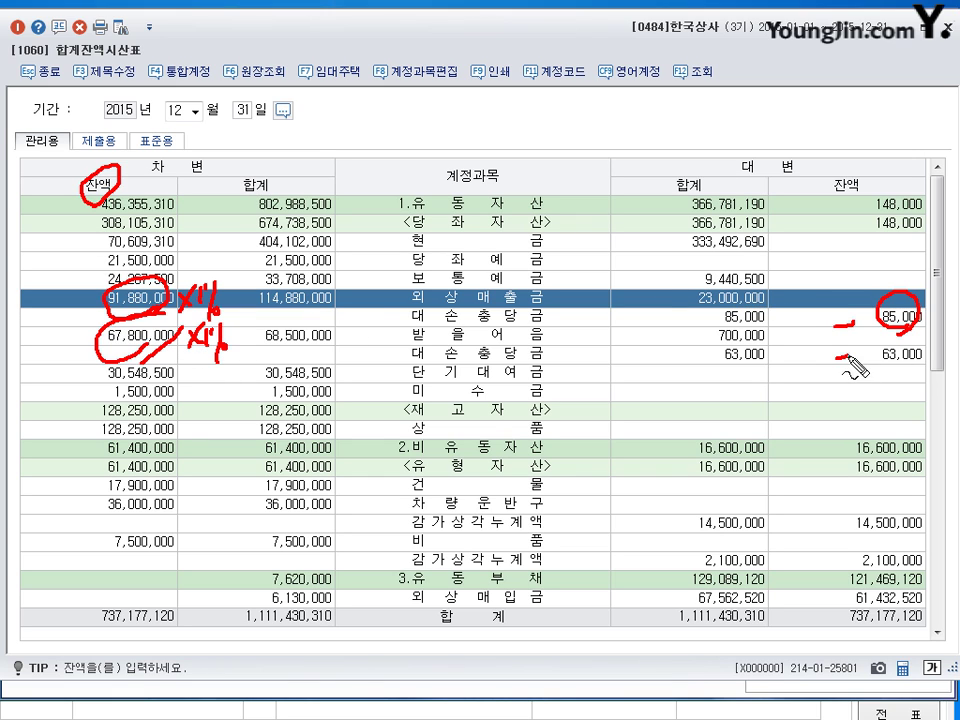
mouse_move(913, 369)
left_mouse_down()
mouse_move(894, 382)
mouse_move(918, 360)
mouse_move(908, 377)
left_mouse_up()
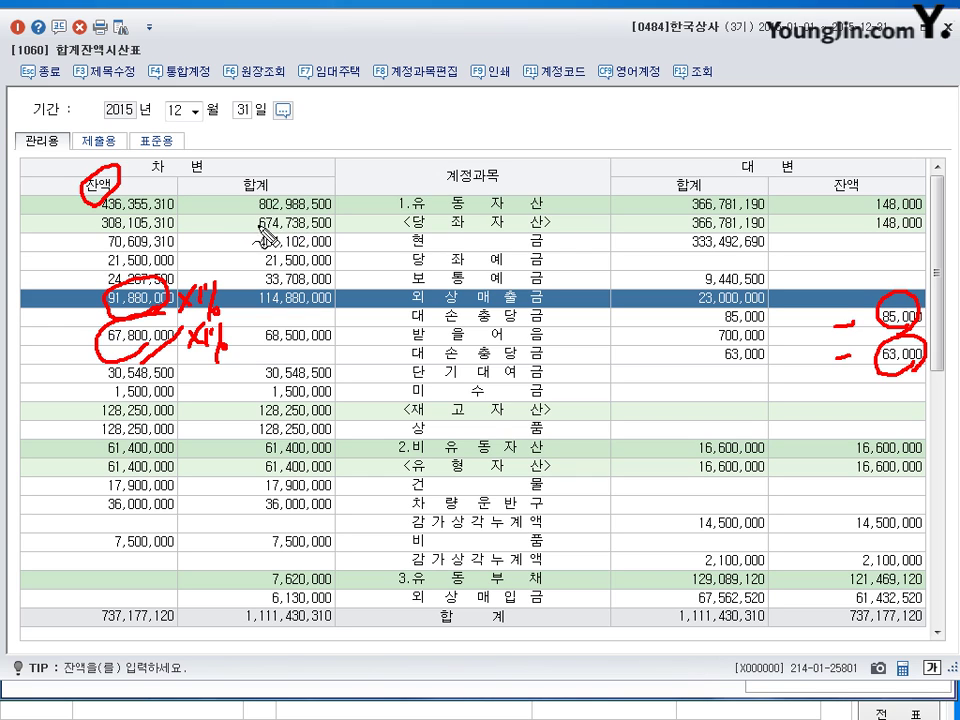
mouse_move(265, 236)
left_mouse_down()
mouse_move(285, 214)
mouse_move(312, 226)
mouse_move(476, 162)
mouse_move(500, 160)
mouse_move(505, 170)
mouse_move(520, 155)
mouse_move(535, 158)
mouse_move(530, 150)
mouse_move(551, 180)
mouse_move(568, 146)
mouse_move(611, 150)
left_mouse_up()
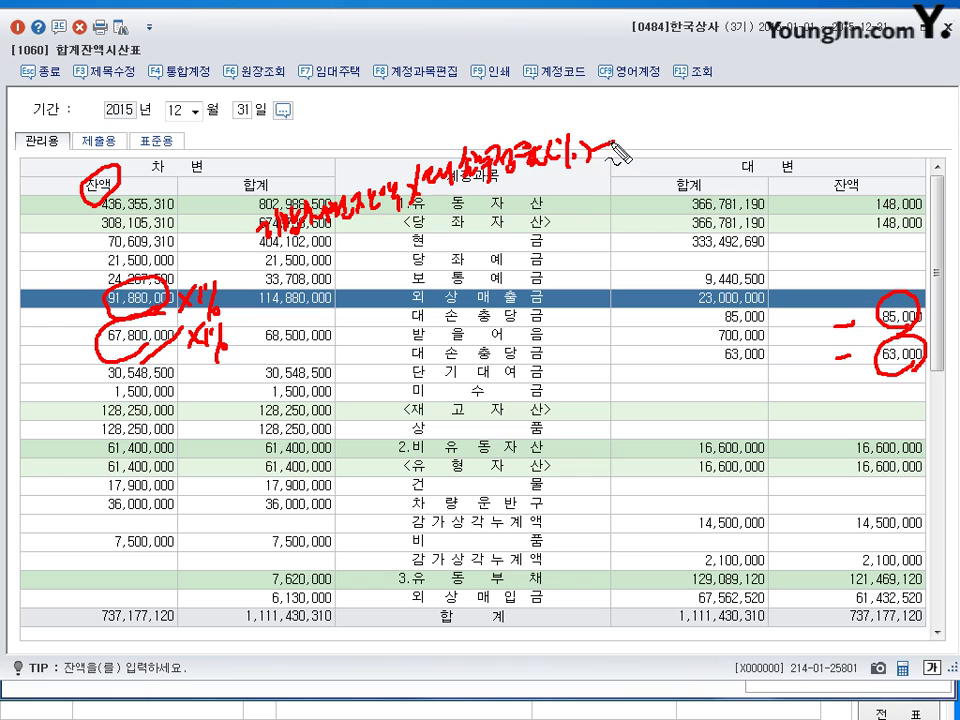
mouse_move(595, 212)
left_mouse_down()
mouse_move(648, 178)
mouse_move(660, 198)
mouse_move(672, 178)
mouse_move(700, 190)
mouse_move(738, 172)
mouse_move(735, 185)
mouse_move(755, 160)
mouse_move(760, 178)
mouse_move(782, 150)
mouse_move(755, 190)
left_mouse_up()
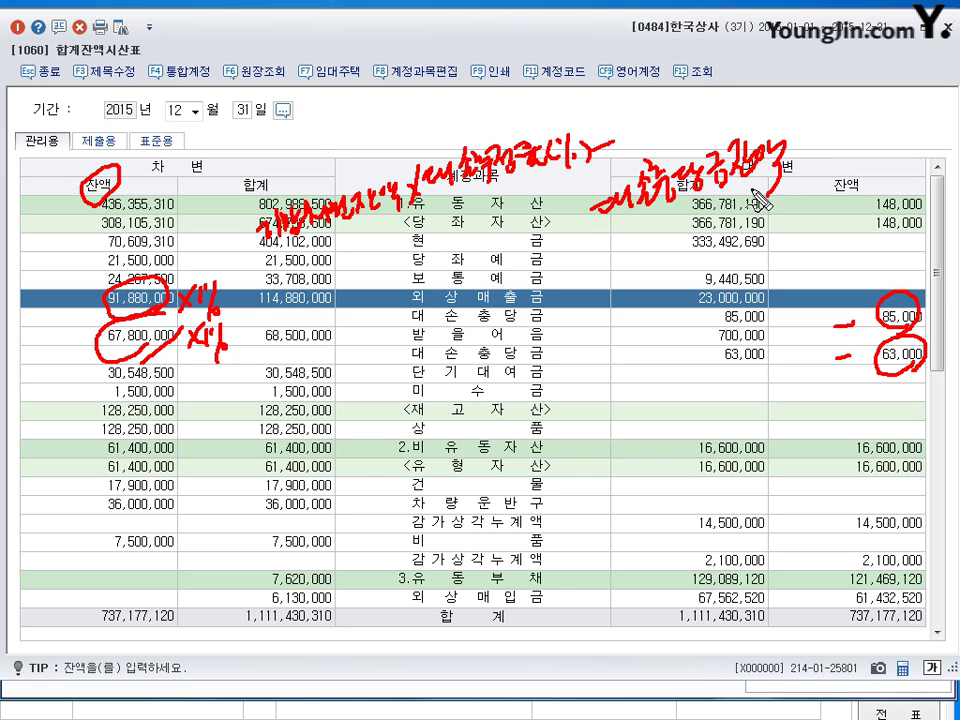
left_click_drag(224, 182, 244, 200)
left_click_drag(243, 181, 225, 199)
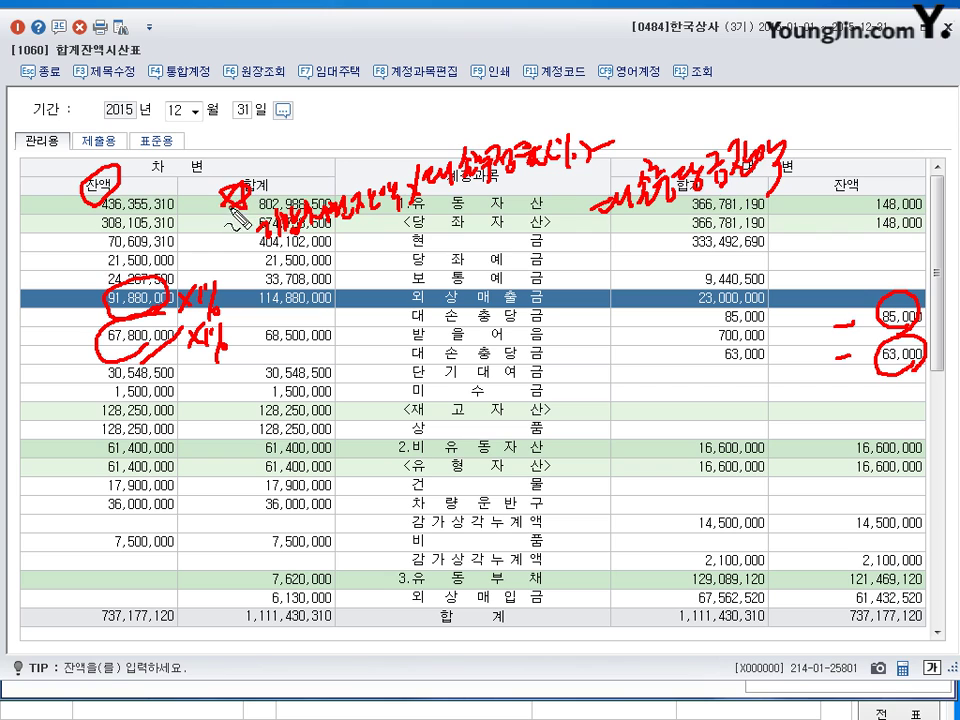